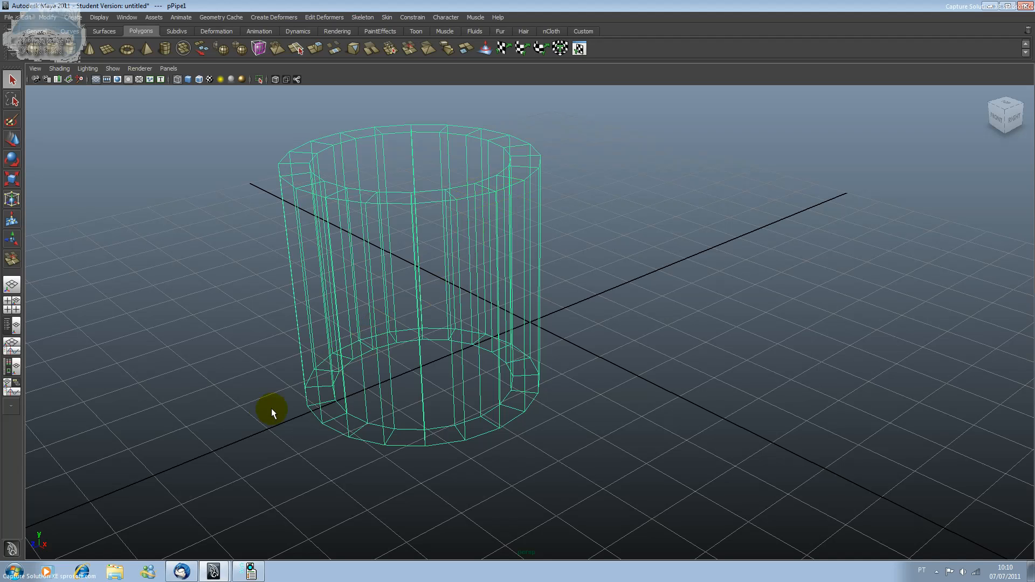
Collapse two edges on opposite sides of the pipe's inner top rim
left_click_drag(250, 381, 264, 402, "alt")
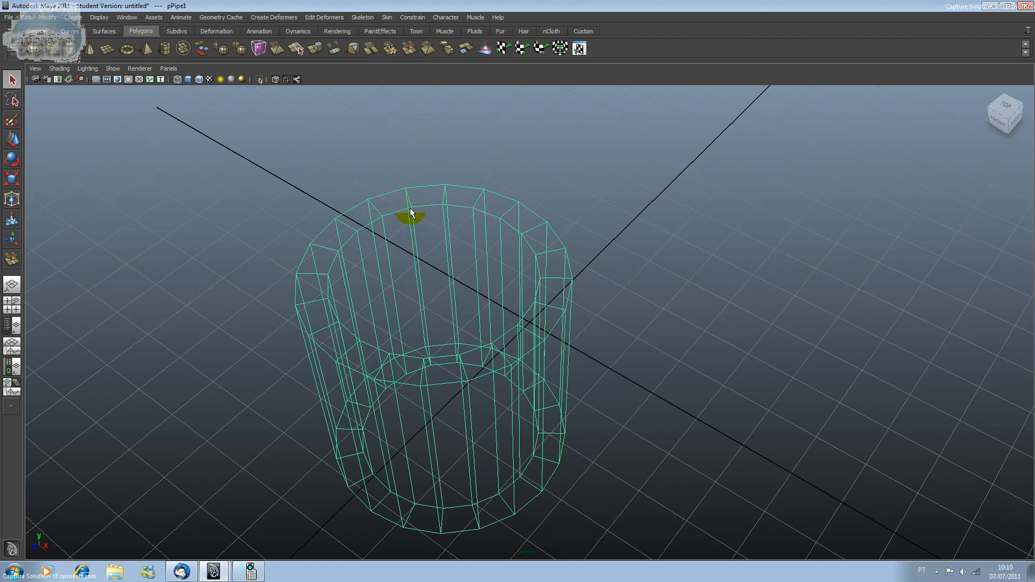
left_click(410, 164)
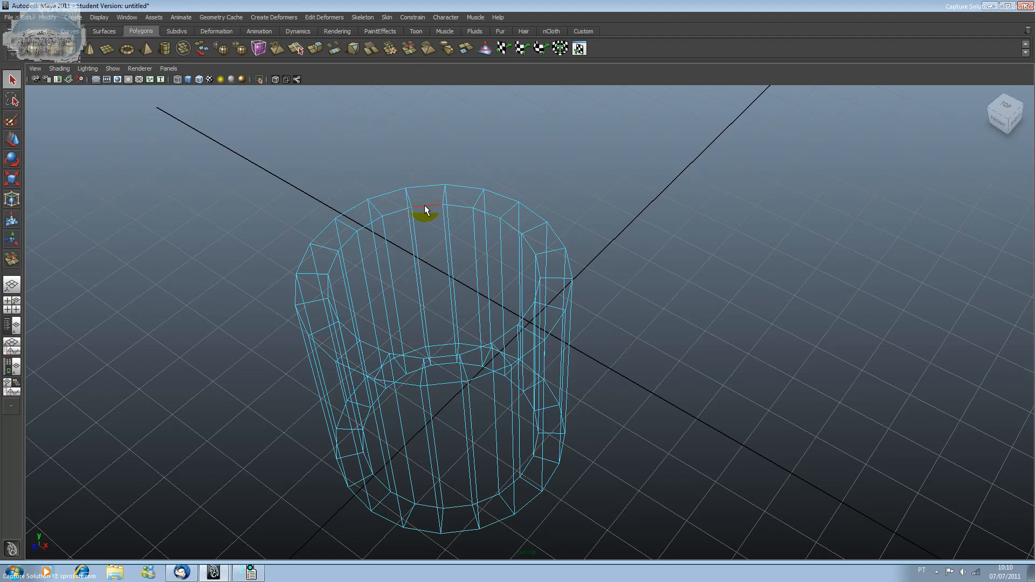
left_click(425, 207)
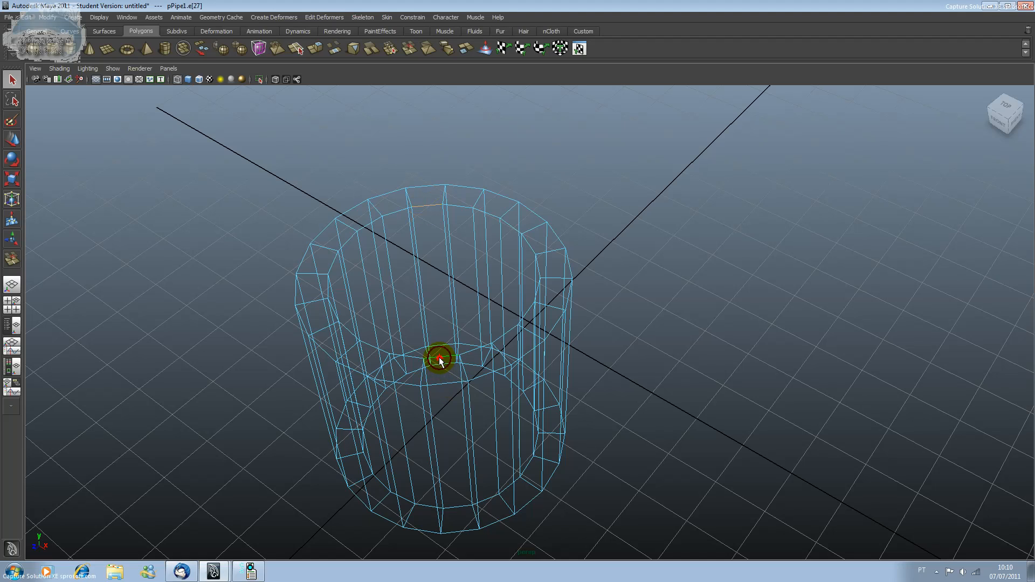
left_click(438, 357, "shift")
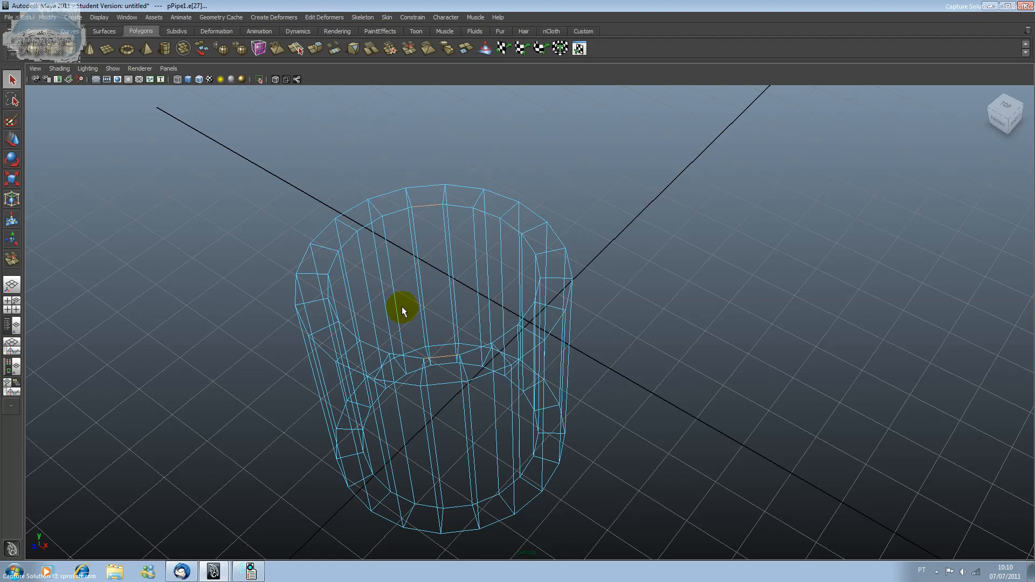
left_click_drag(358, 313, 399, 323, "alt")
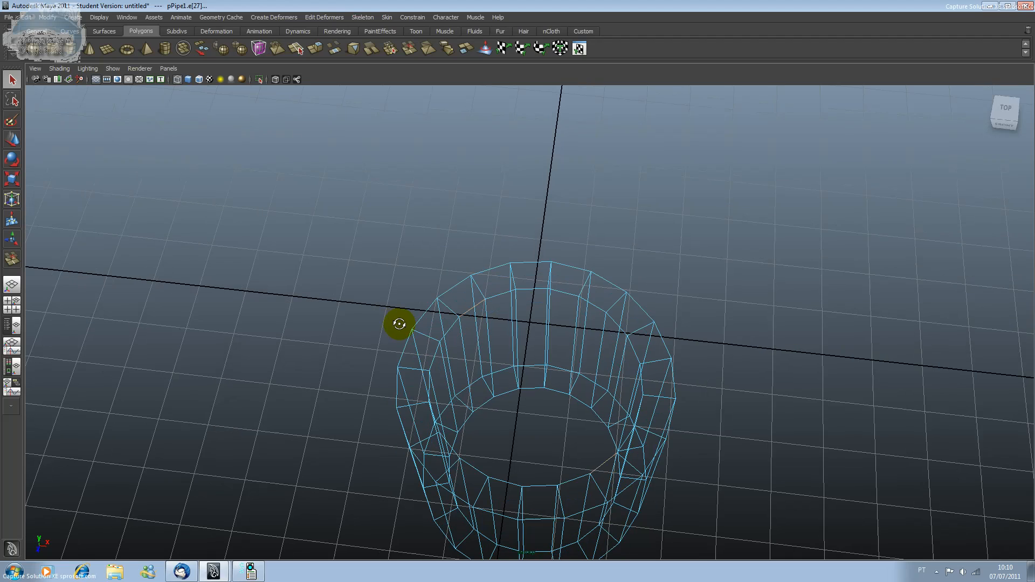
left_click(449, 50)
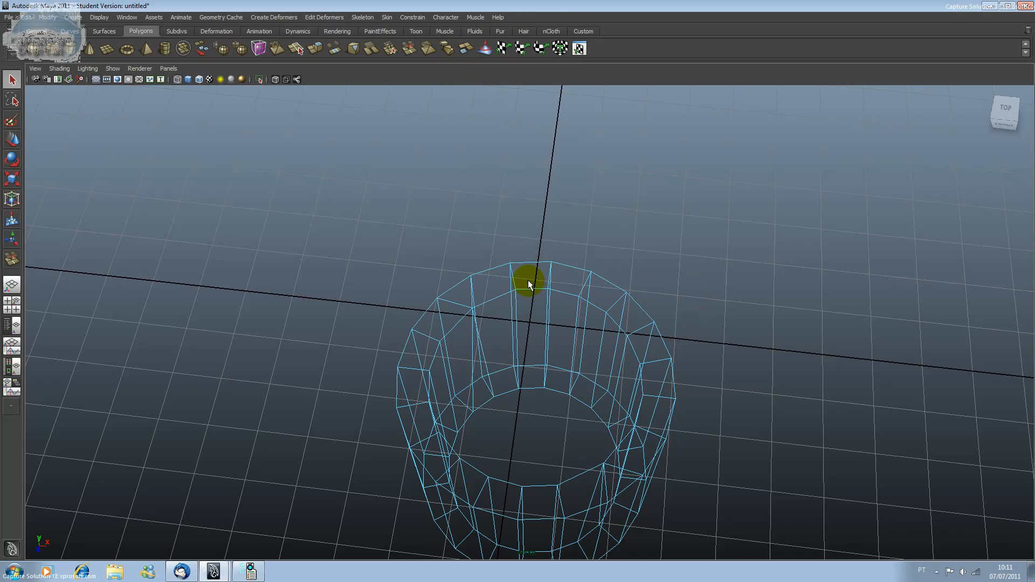
Collapse three neighbouring edges along the back of the pipe's inner top rim into a single point
left_click(503, 295)
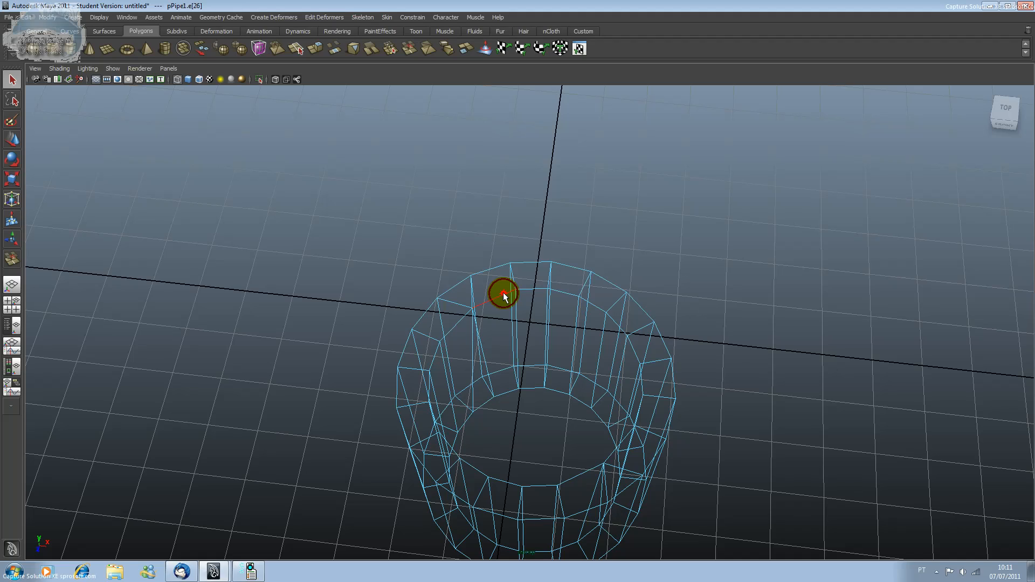
left_click(596, 472)
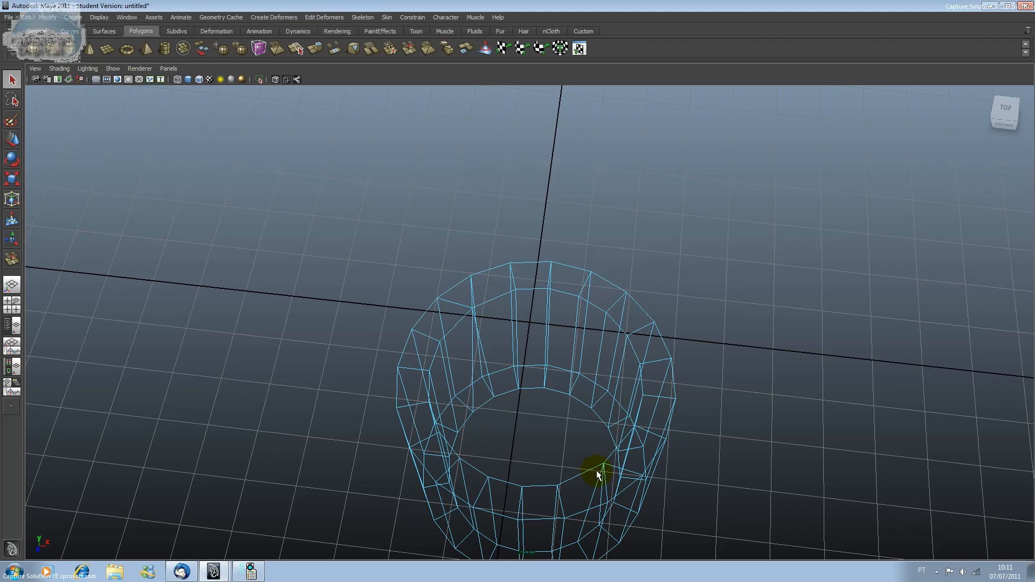
left_click(500, 297)
left_click(529, 290, "shift")
left_click(591, 304, "shift")
left_click(447, 49)
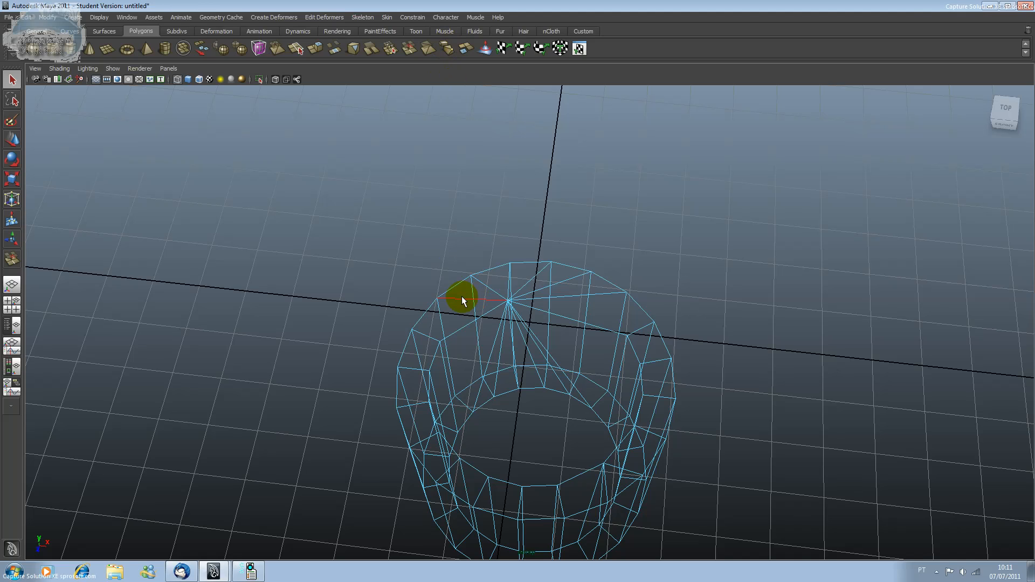
Collapse three faces of the pipe's inner wall, two adjacent ones and one separate, in face selection mode
left_click_drag(485, 312, 456, 292, "alt")
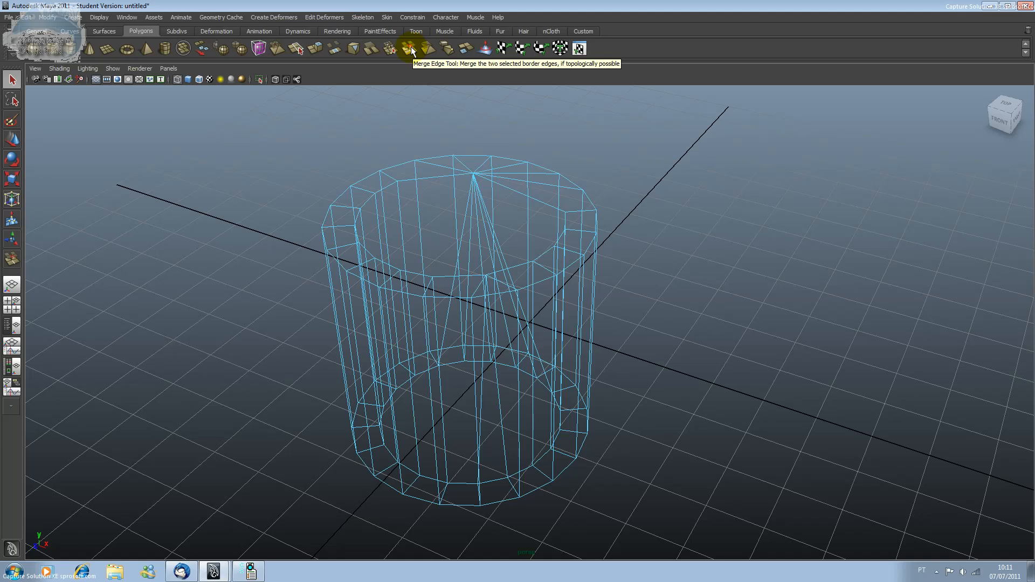
left_click(415, 178)
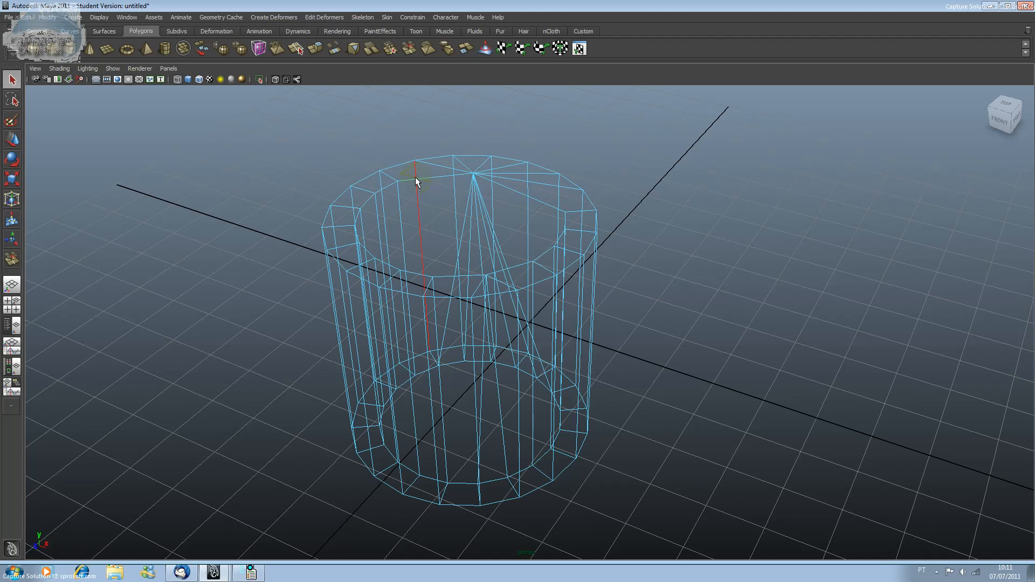
left_click(412, 196)
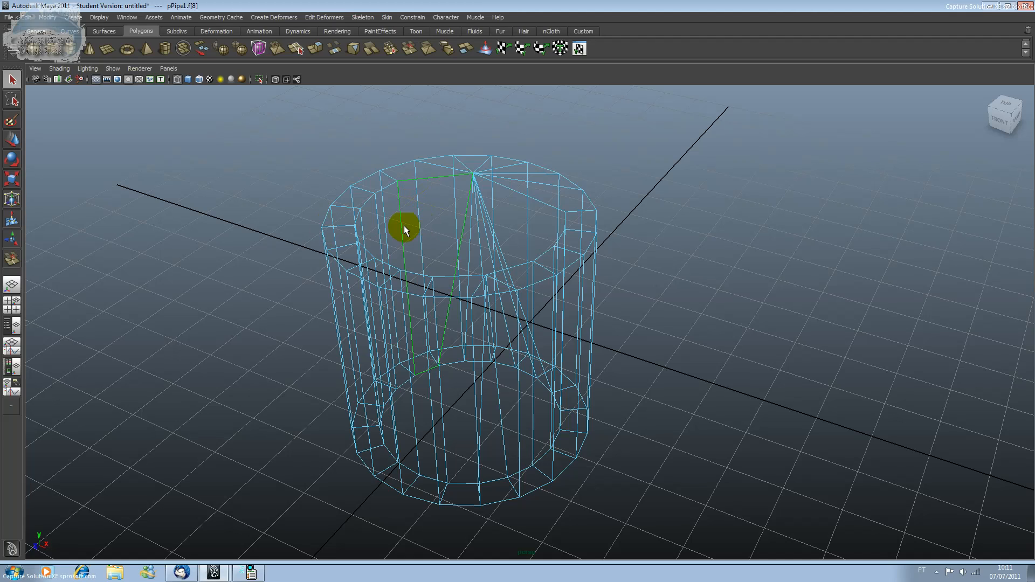
left_click_drag(463, 272, 374, 275, "alt")
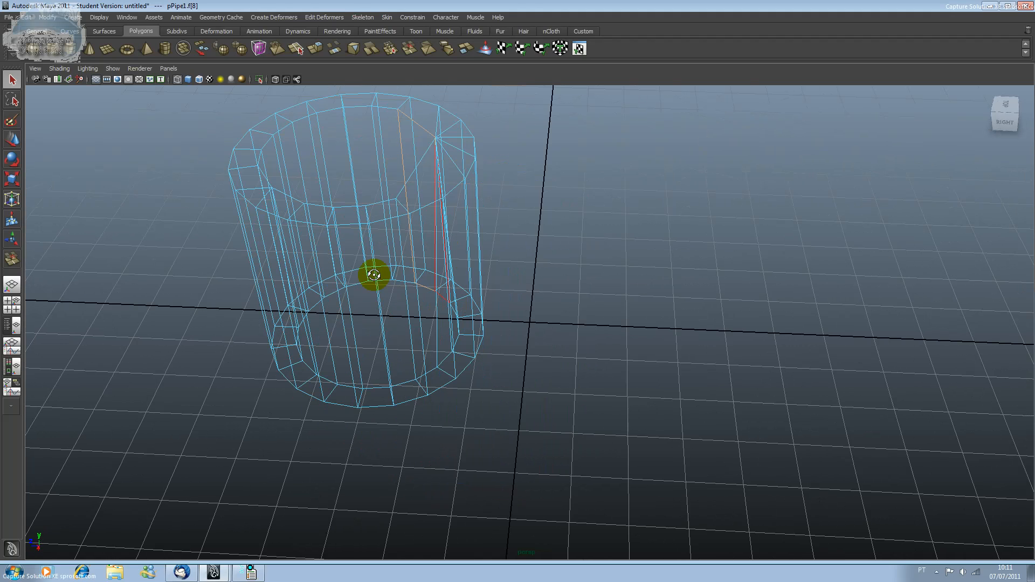
left_click(339, 155, "shift")
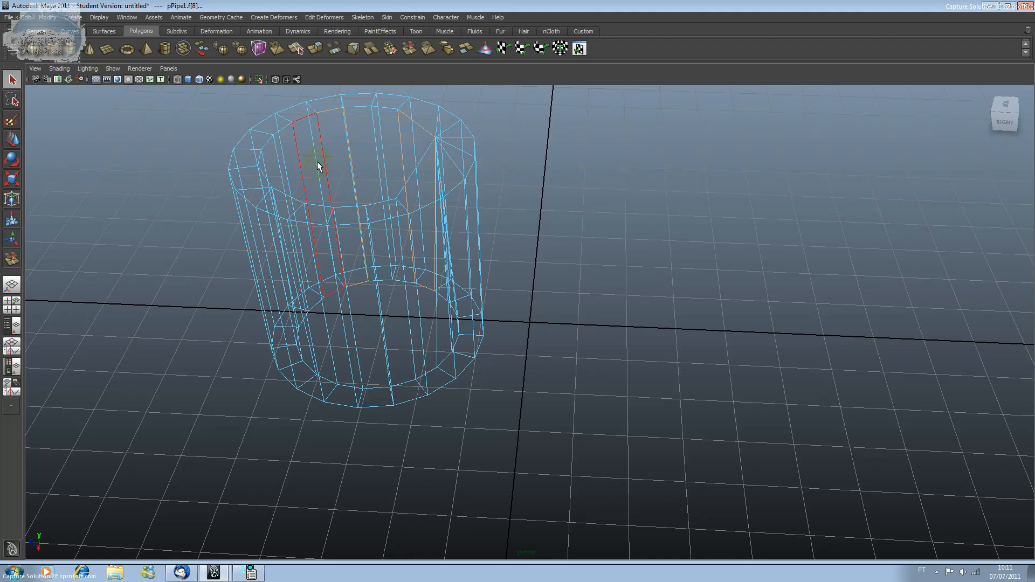
left_click(317, 163, "shift")
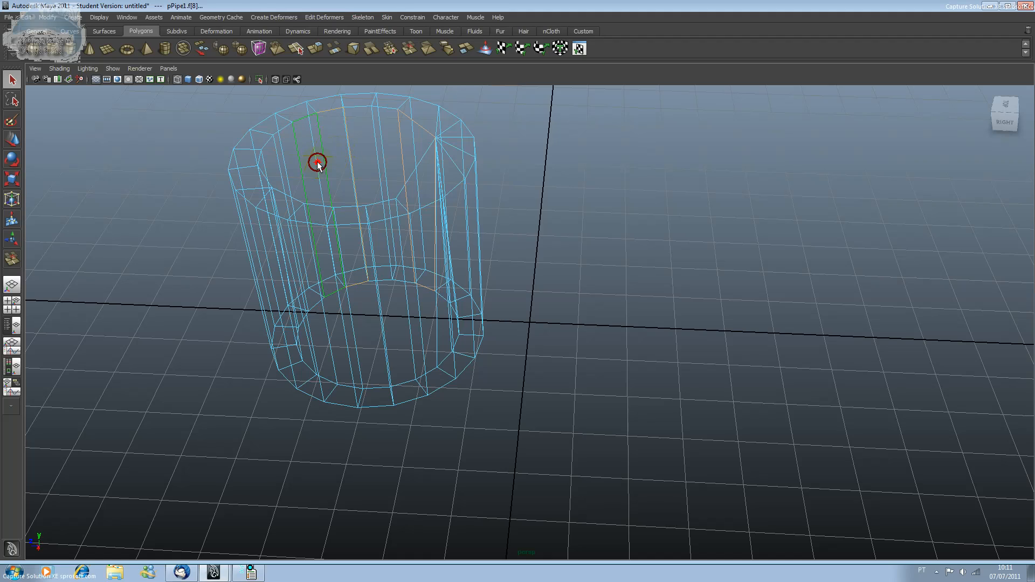
left_click(465, 50)
left_click(277, 224)
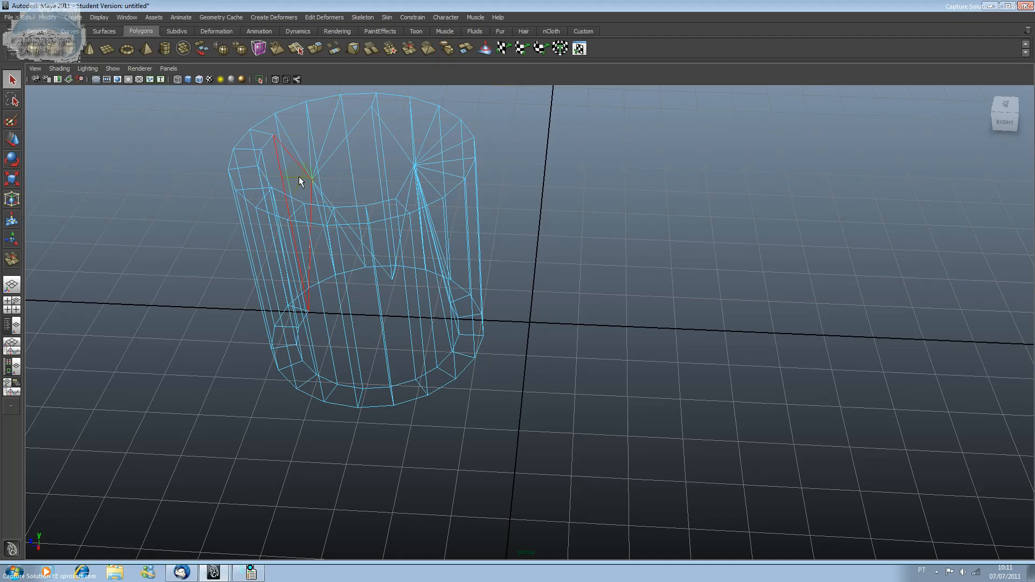
Show the pipe shaded from the right side in the perspective view and switch to the four-view layout
left_click_drag(305, 173, 340, 196, "alt")
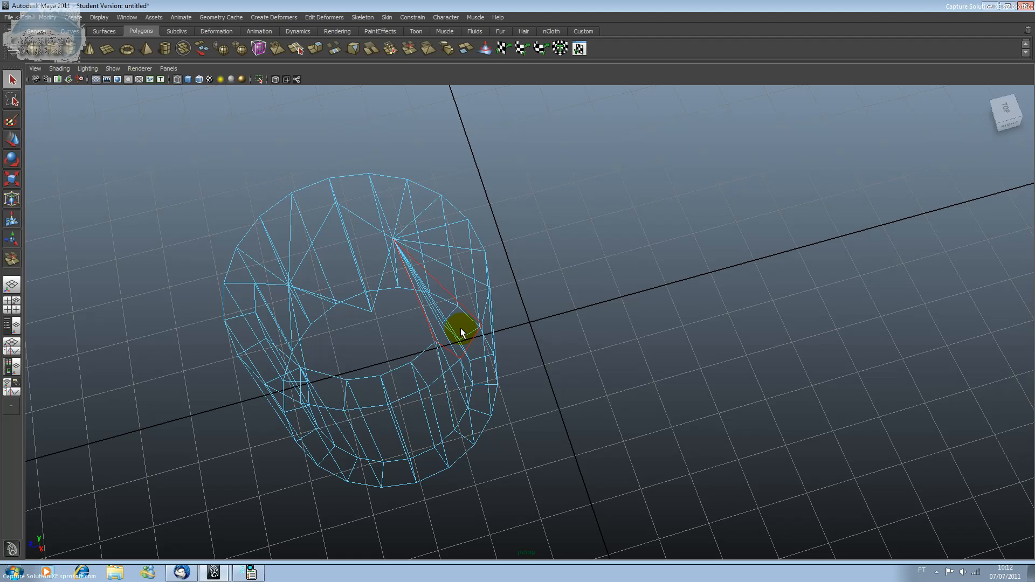
left_click(185, 80)
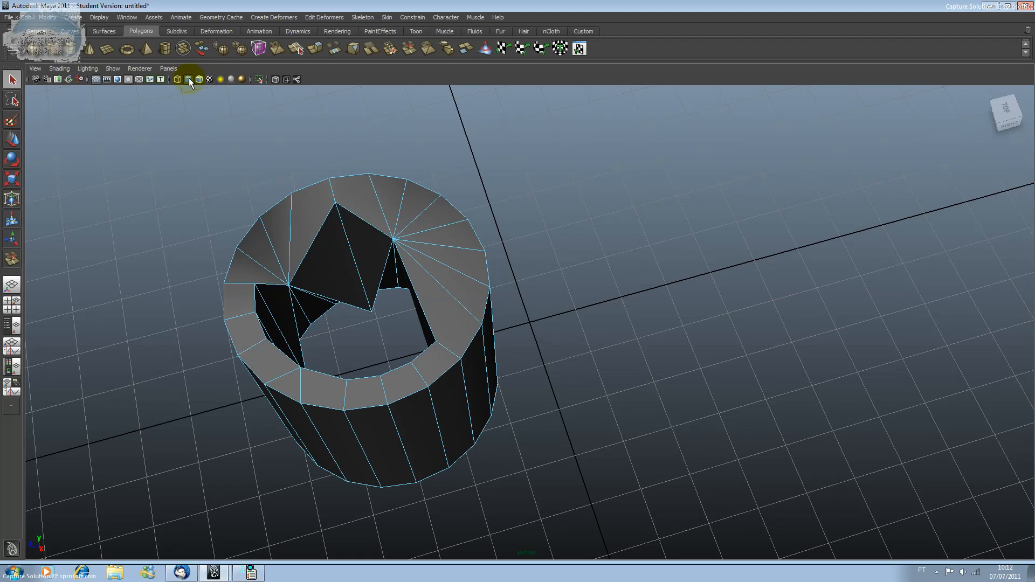
left_click(178, 79)
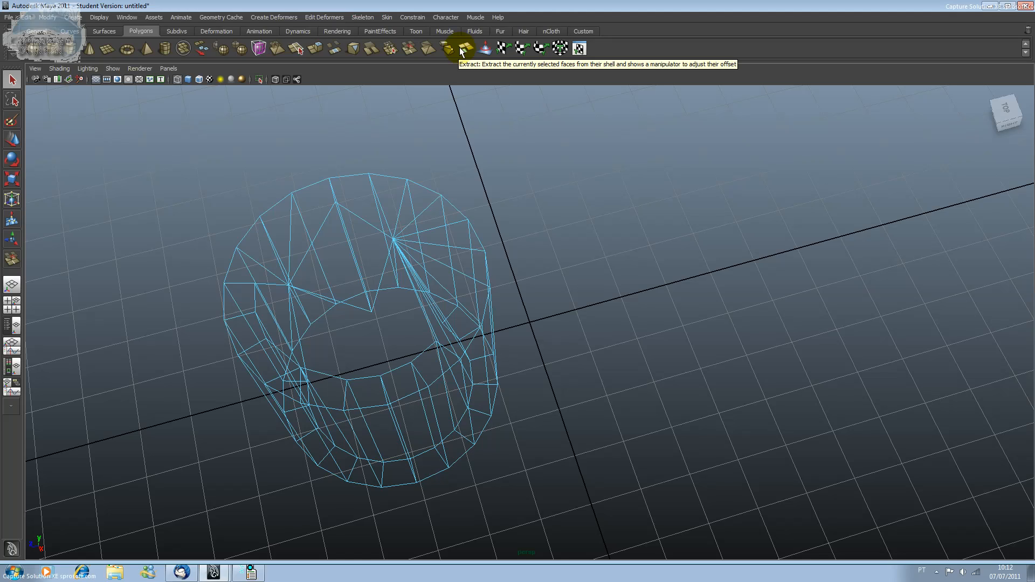
left_click(405, 421)
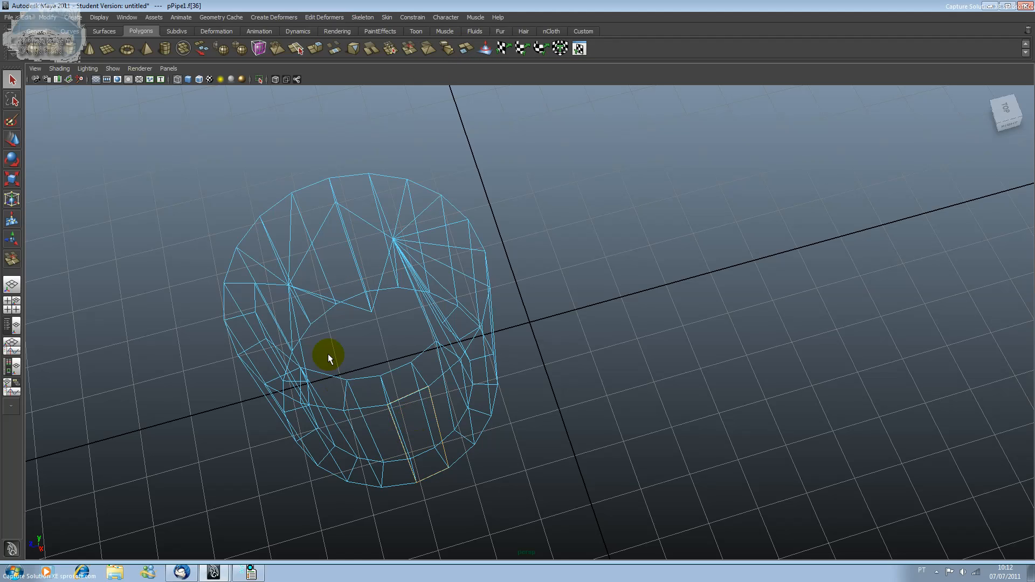
left_click(1010, 123)
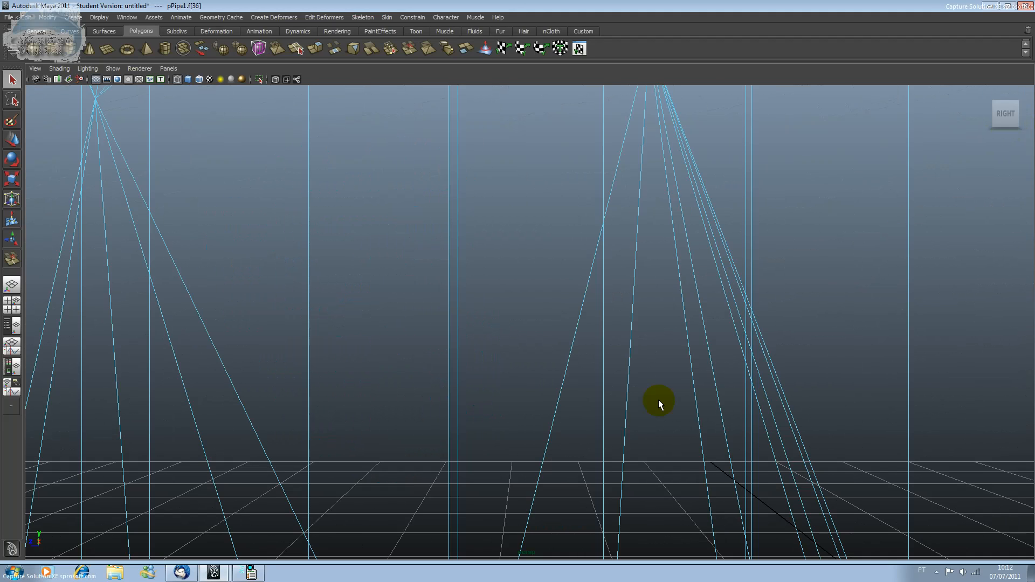
key("f")
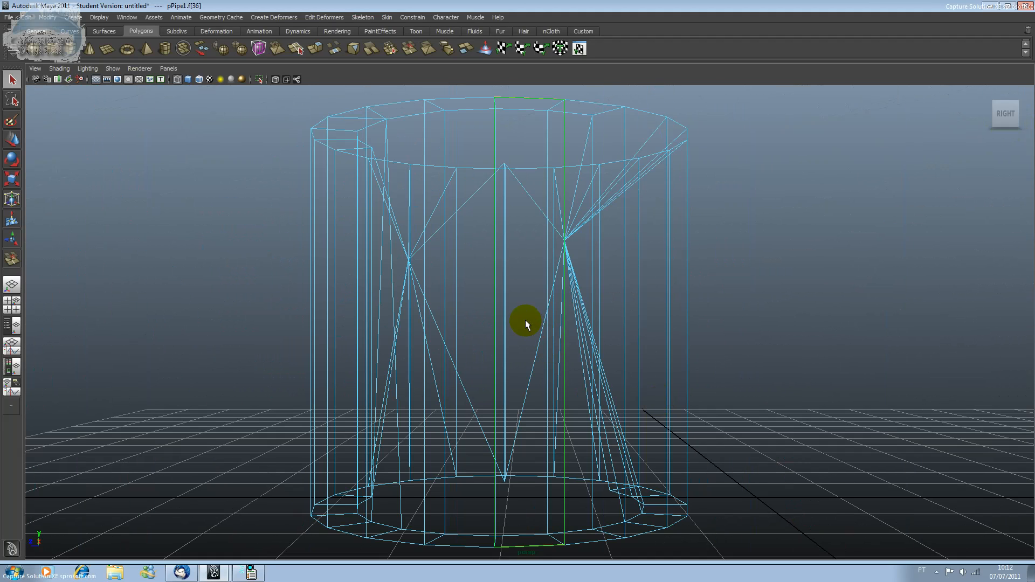
left_click(187, 79)
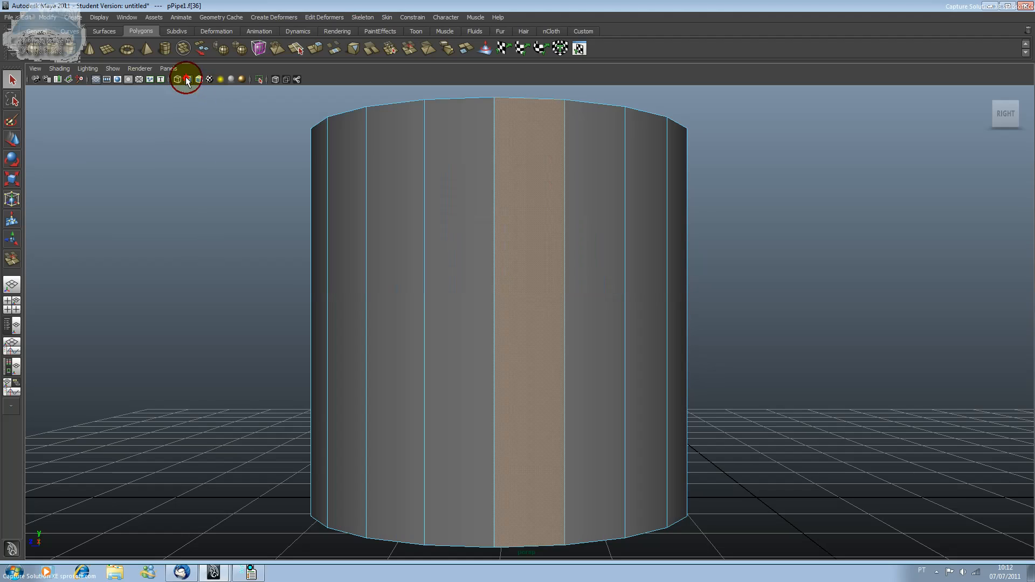
left_click(456, 233)
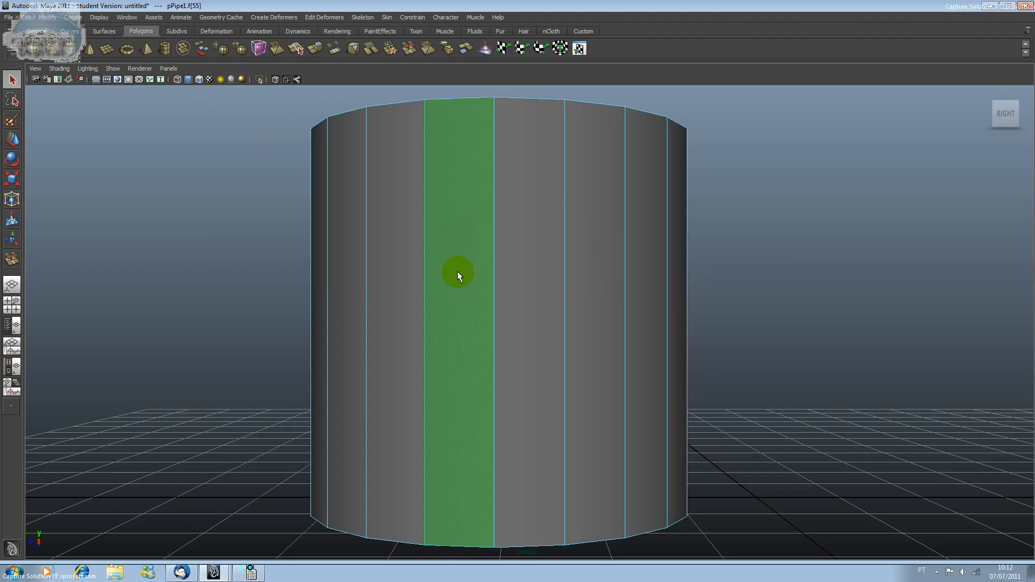
key("space")
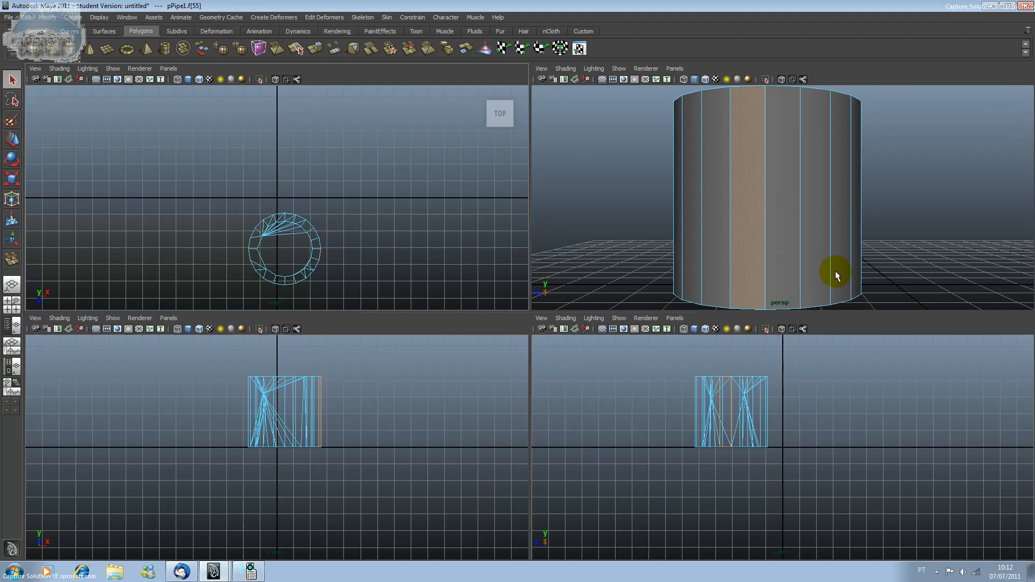
Extract the faces of one wall segment from the pipe, selecting them together in the top view
left_click(345, 256)
scroll(344, 256, "up", 3)
scroll(343, 254, "up", 4)
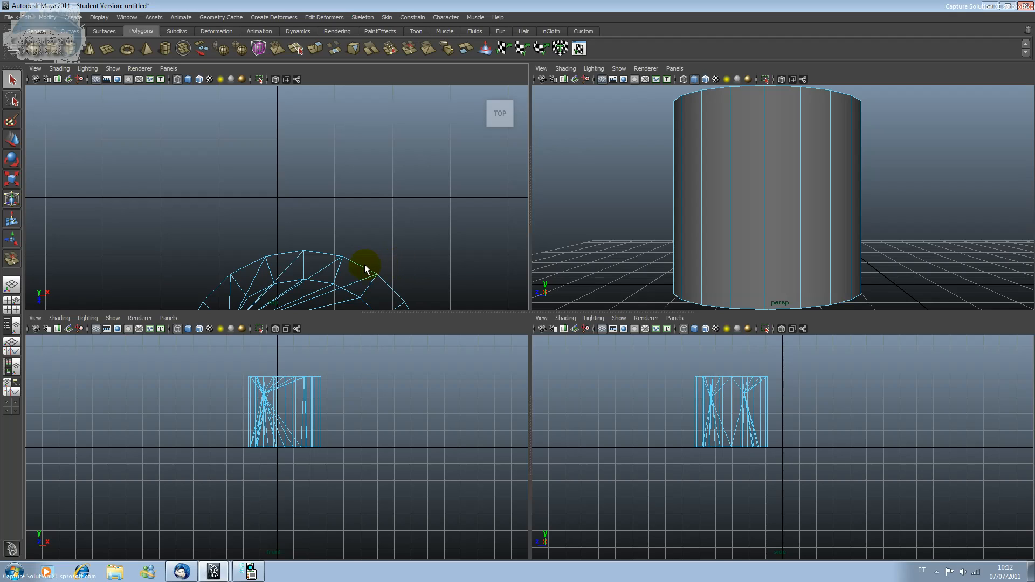
left_click(392, 269)
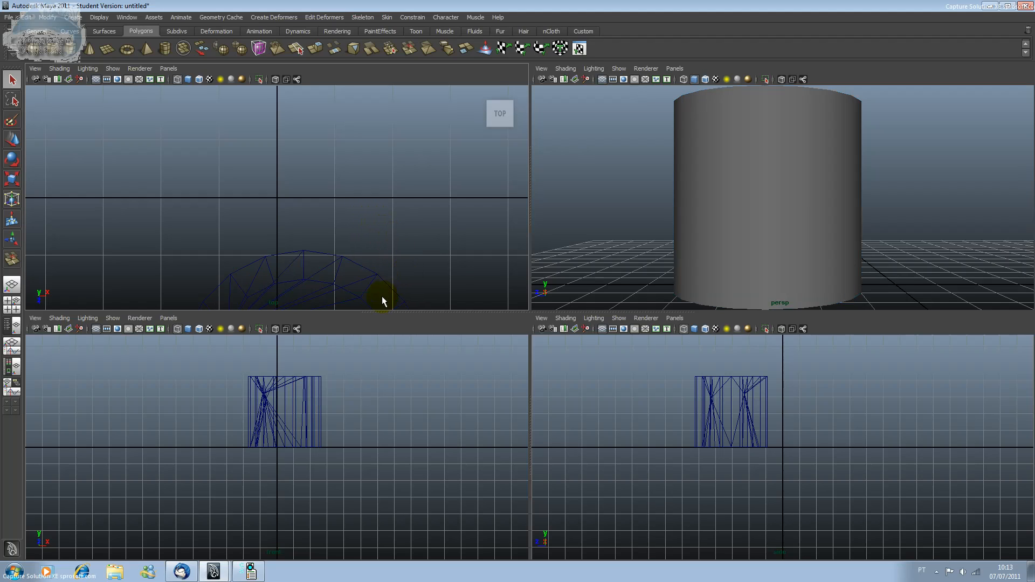
key("a")
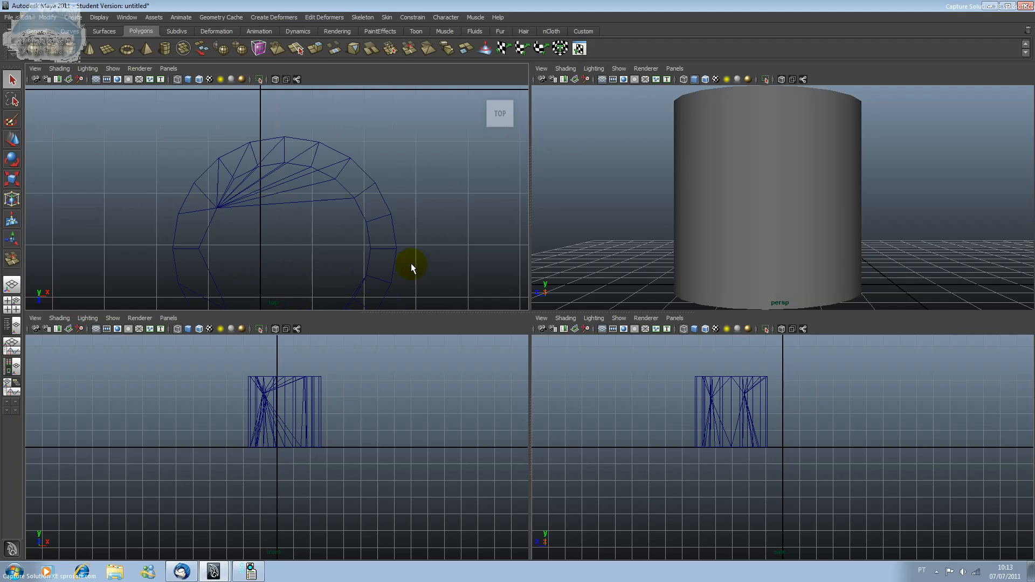
left_click(379, 214)
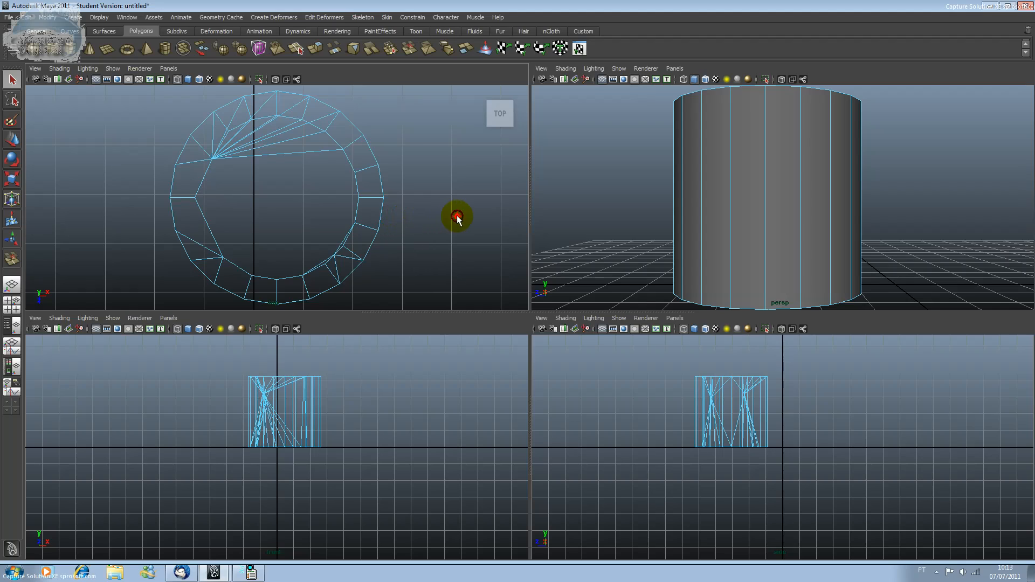
left_click_drag(457, 215, 327, 211)
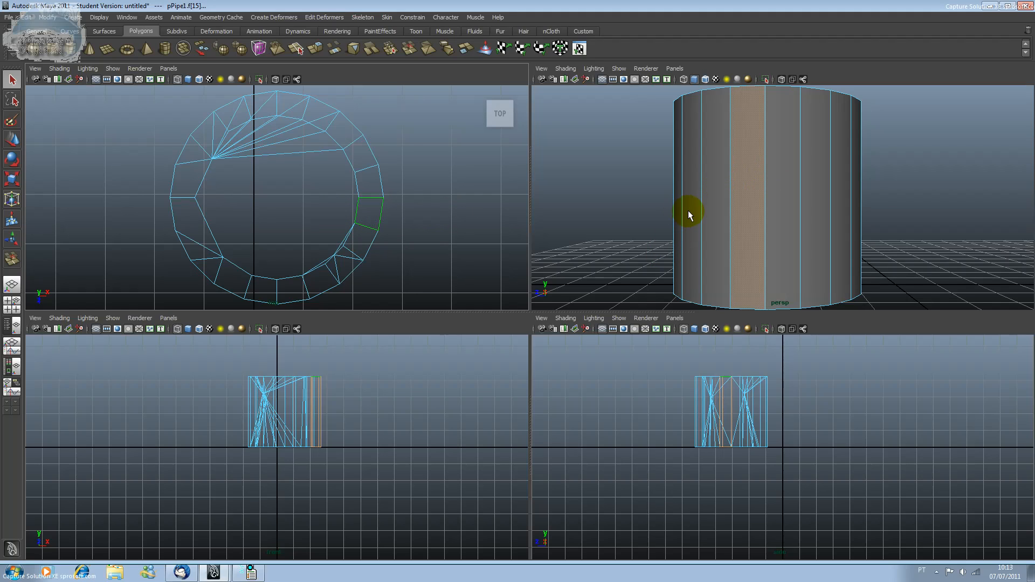
left_click_drag(741, 144, 720, 461, "alt")
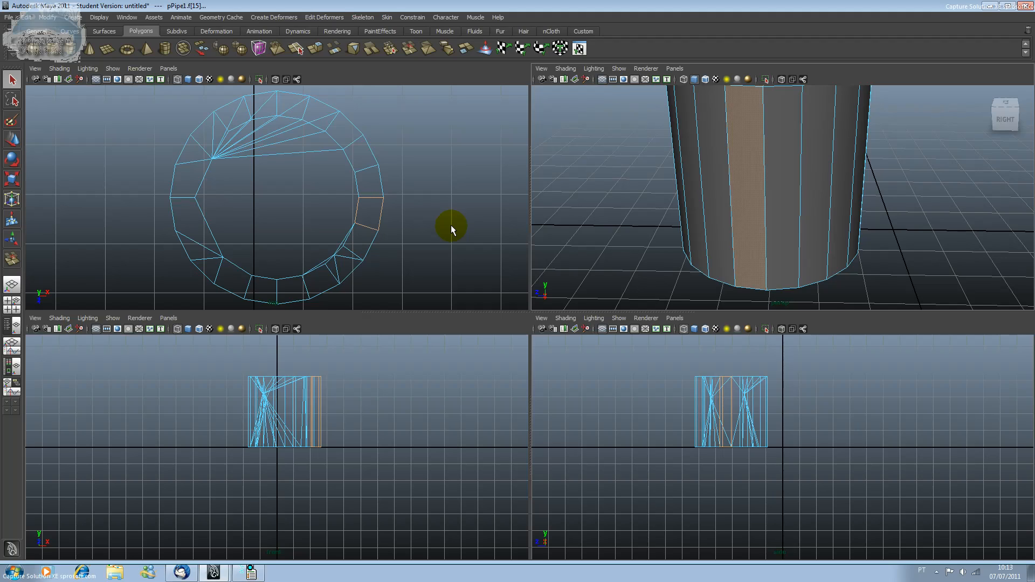
left_click(465, 49)
left_click(439, 166)
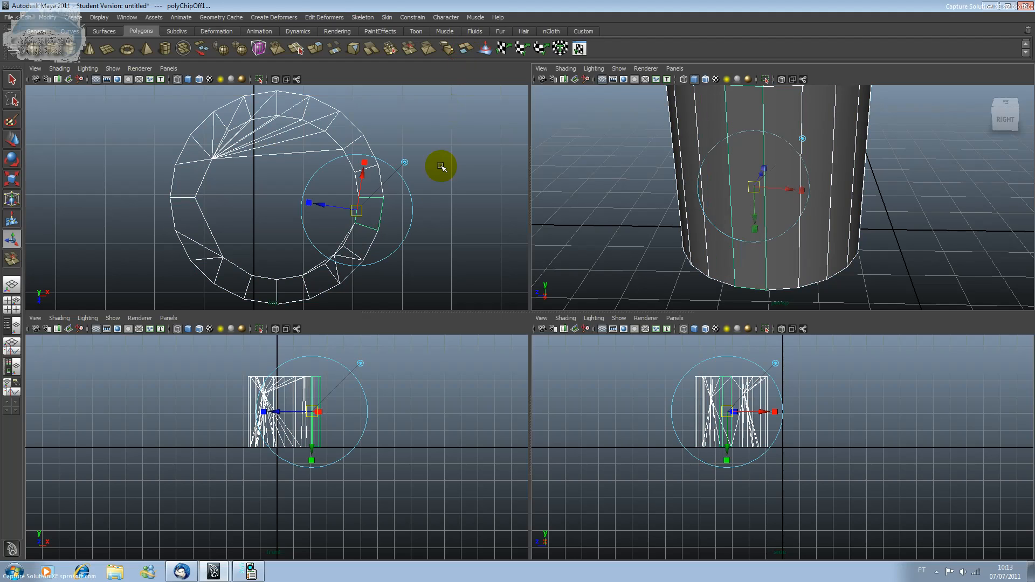
left_click(11, 80)
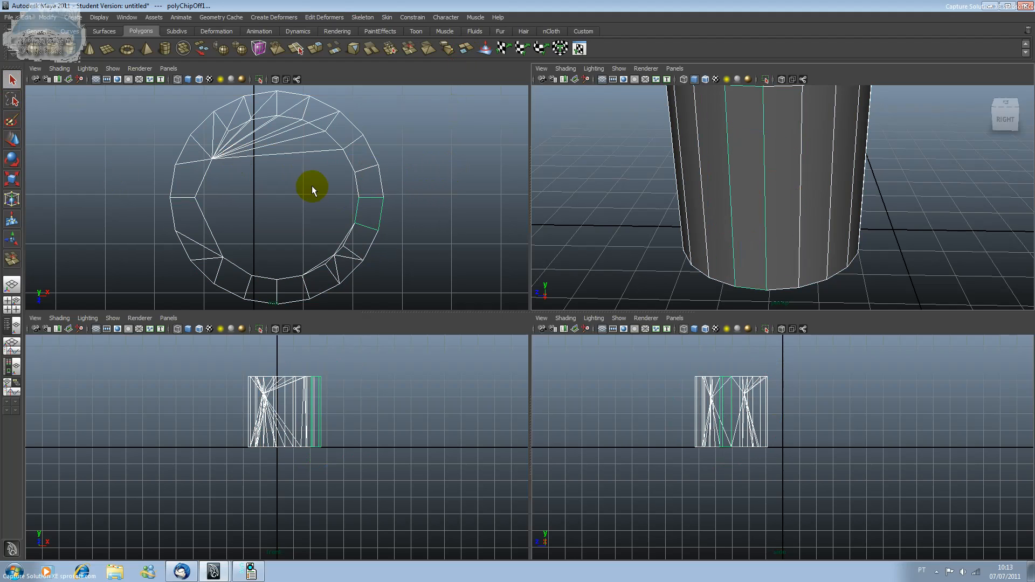
Move the extracted wall segment along the X axis so it stands clear of the rest of the pipe
left_click(385, 217)
left_click(378, 215)
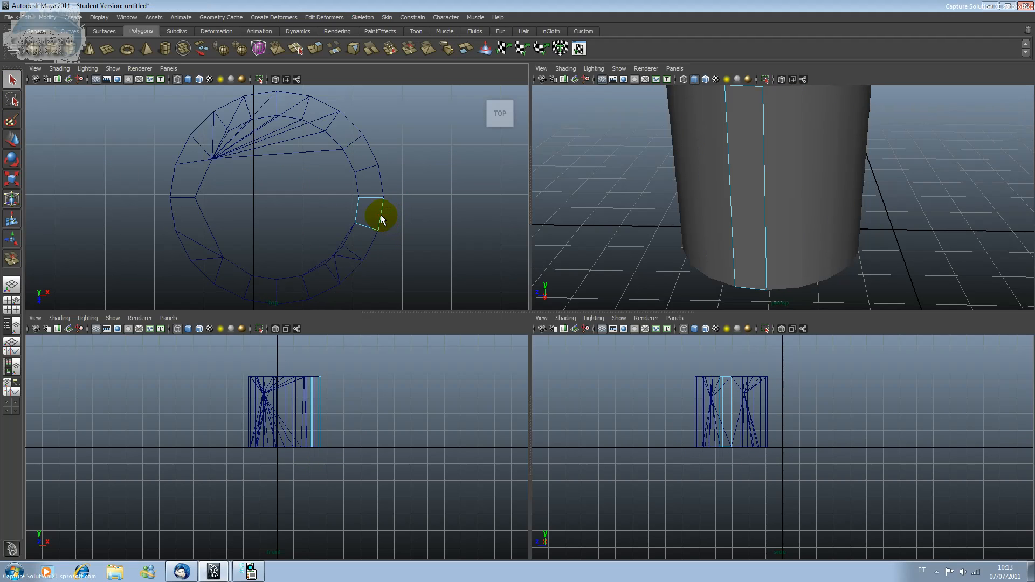
key("w")
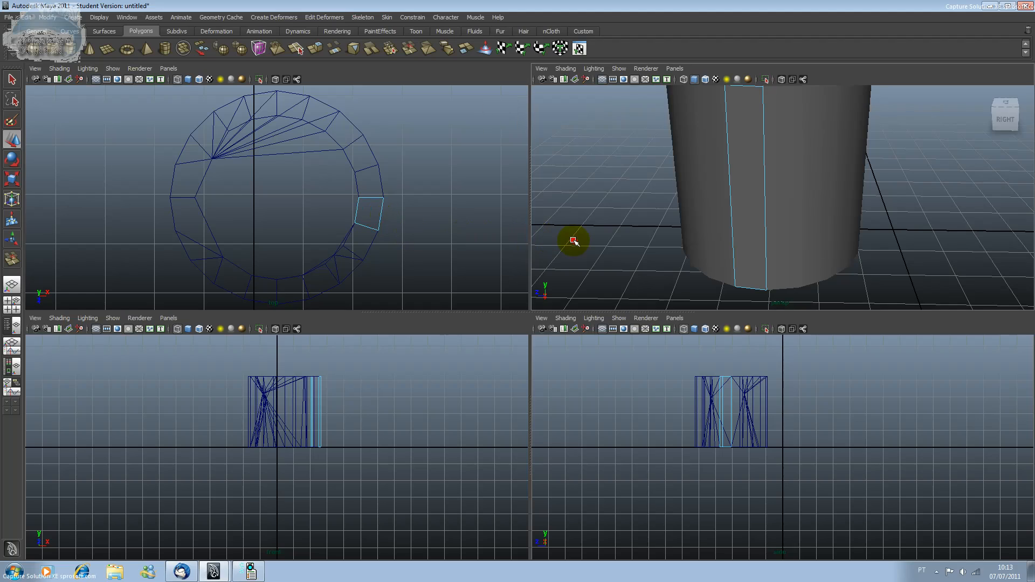
left_click(358, 179)
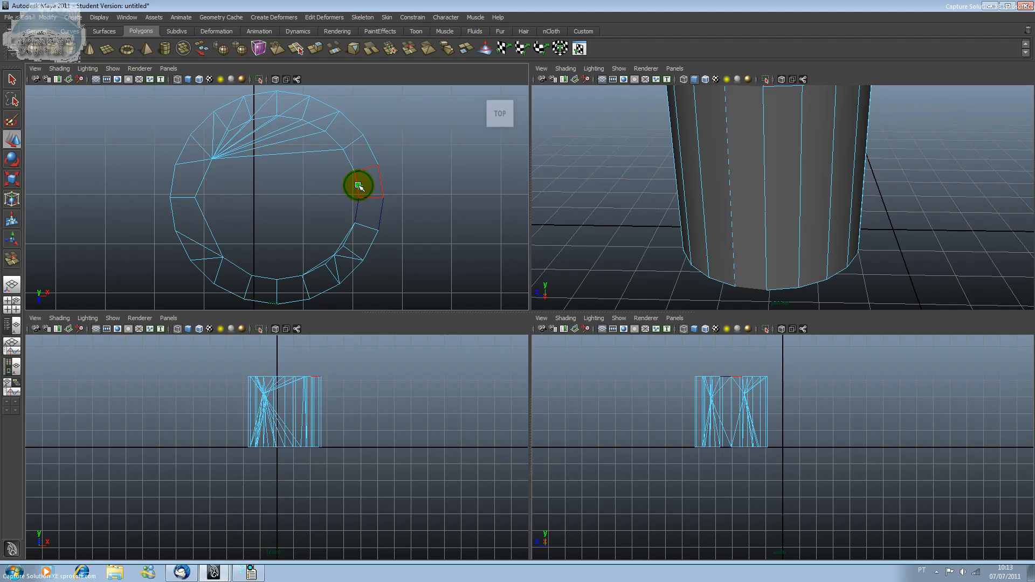
left_click(370, 183)
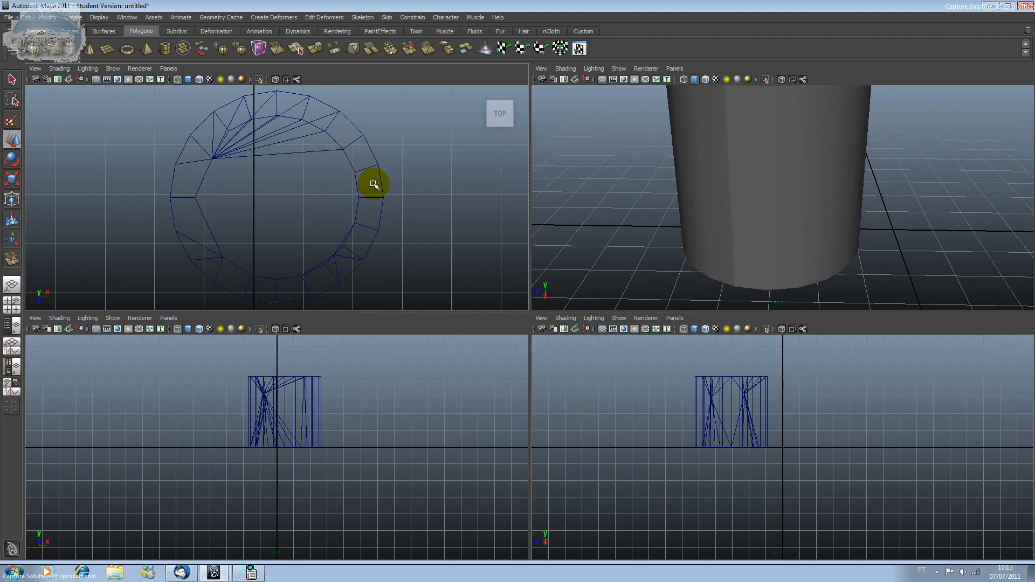
left_click(379, 217)
left_click_drag(312, 196, 264, 212)
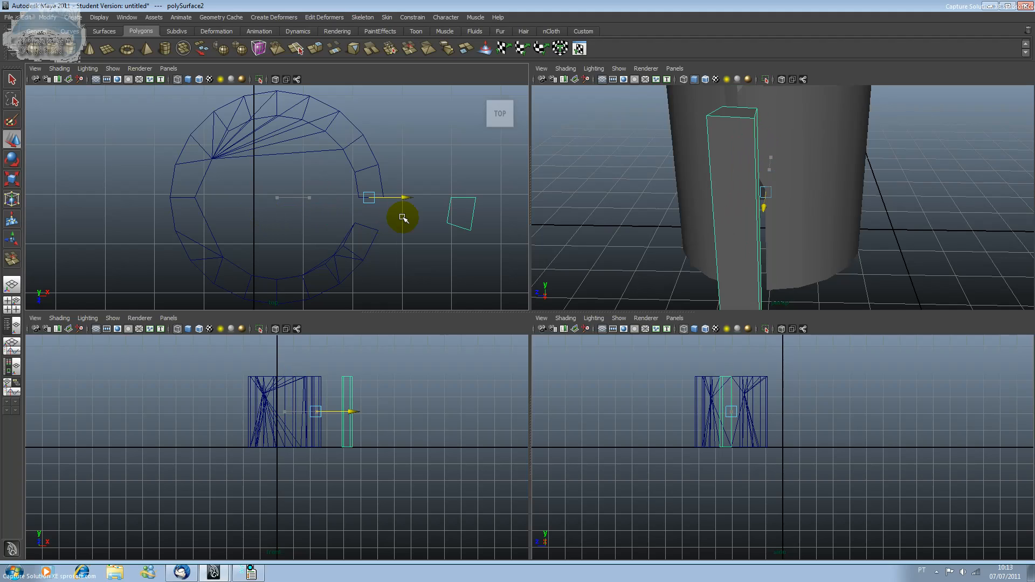
left_click_drag(697, 178, 601, 199, "alt")
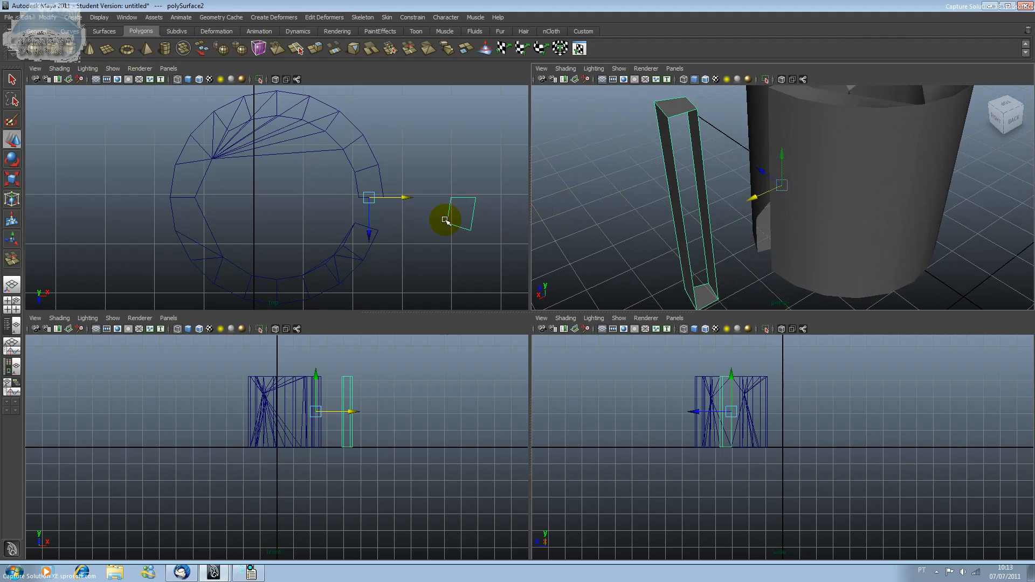
left_click_drag(405, 199, 380, 223)
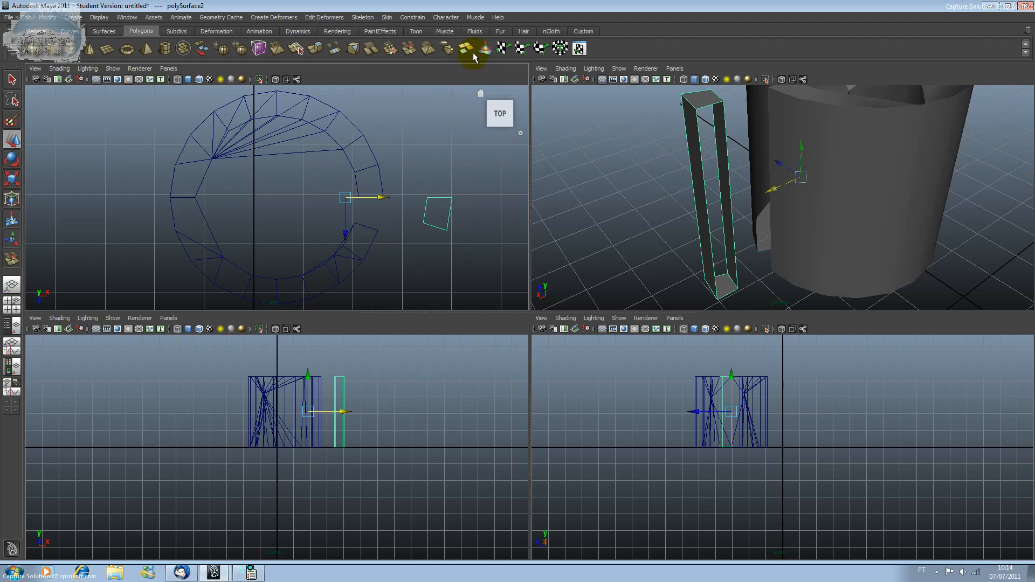
left_click(248, 573)
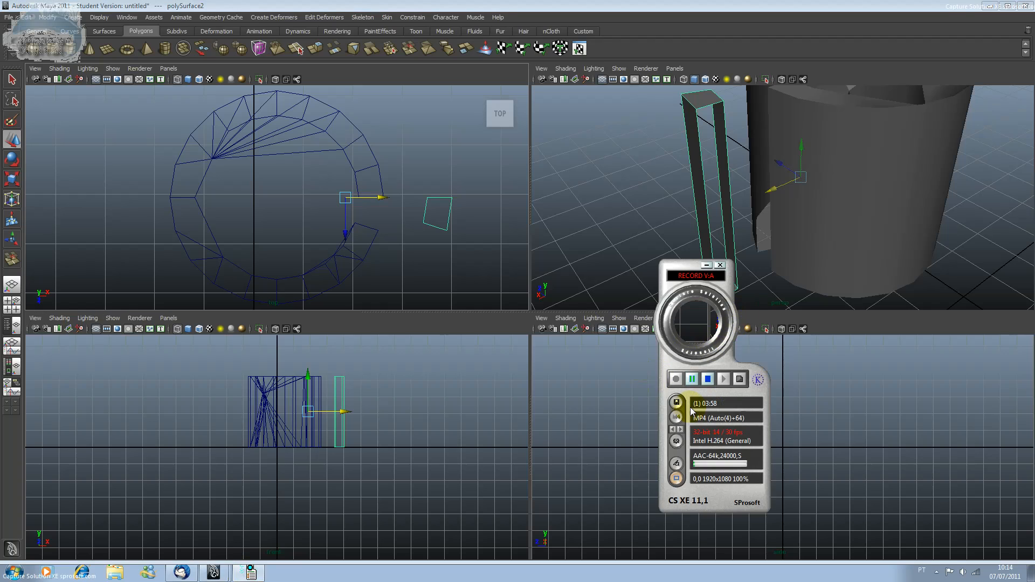
left_click(693, 380)
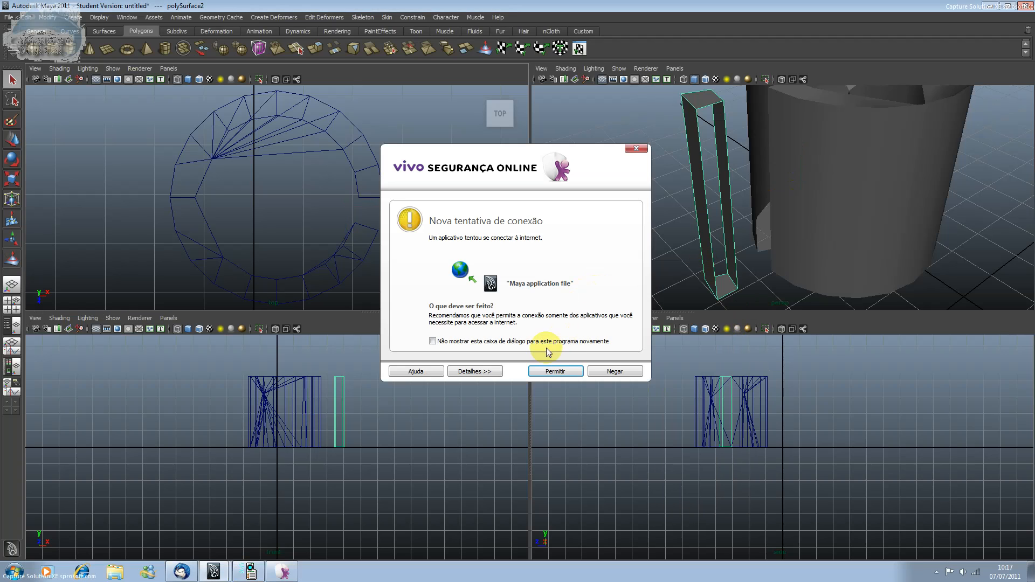
Allow the Maya application file to connect to the internet in the security prompt
left_click(546, 371)
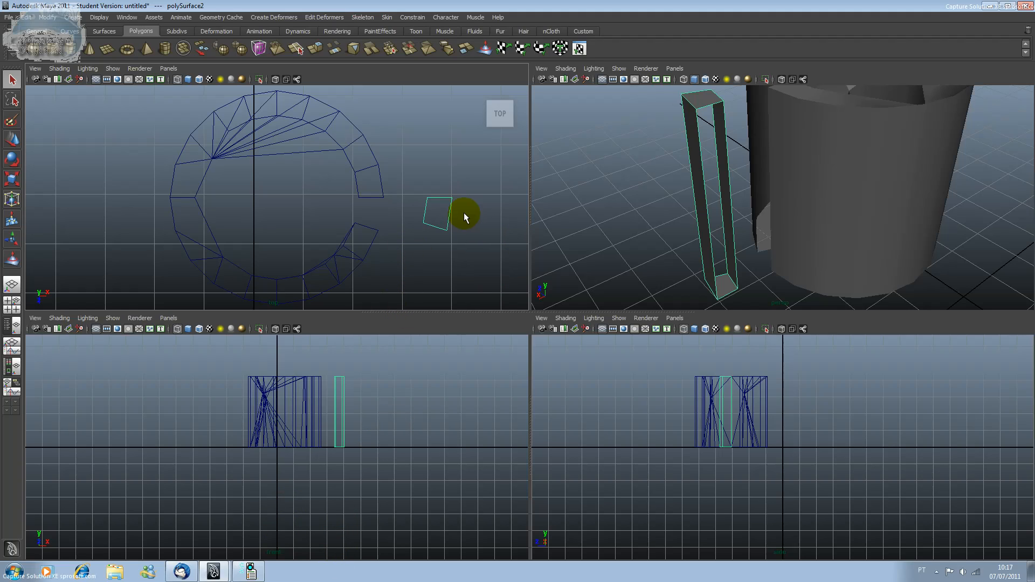
Delete the extracted wall segment and the remaining pipe to leave the scene empty
left_click(427, 213)
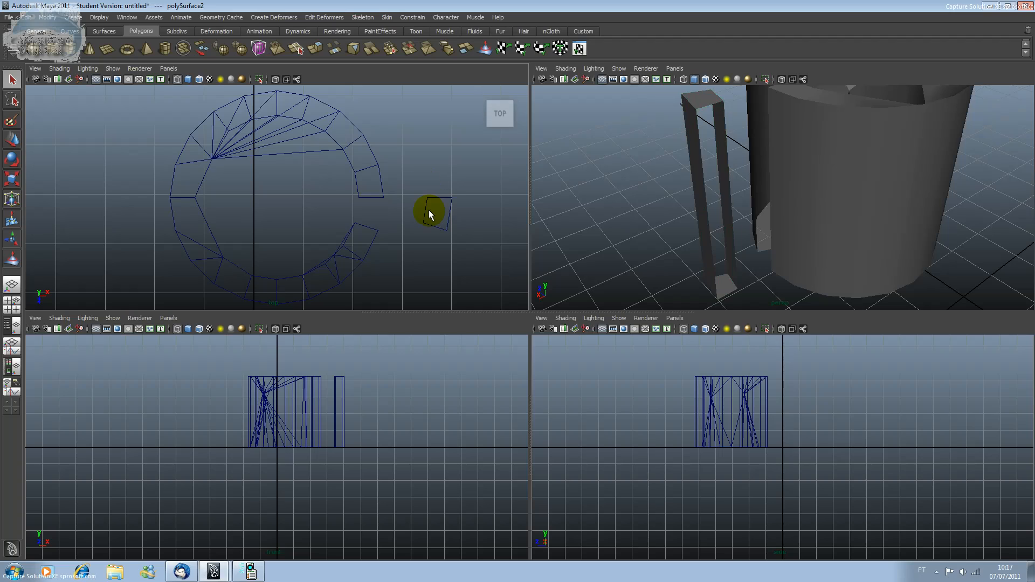
left_click(427, 213)
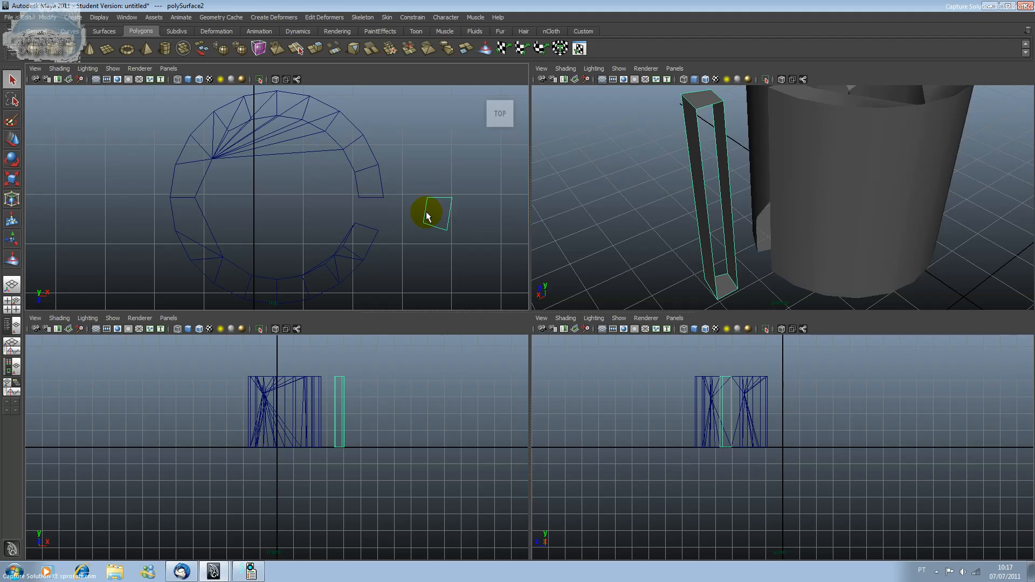
key("Delete")
left_click(328, 136)
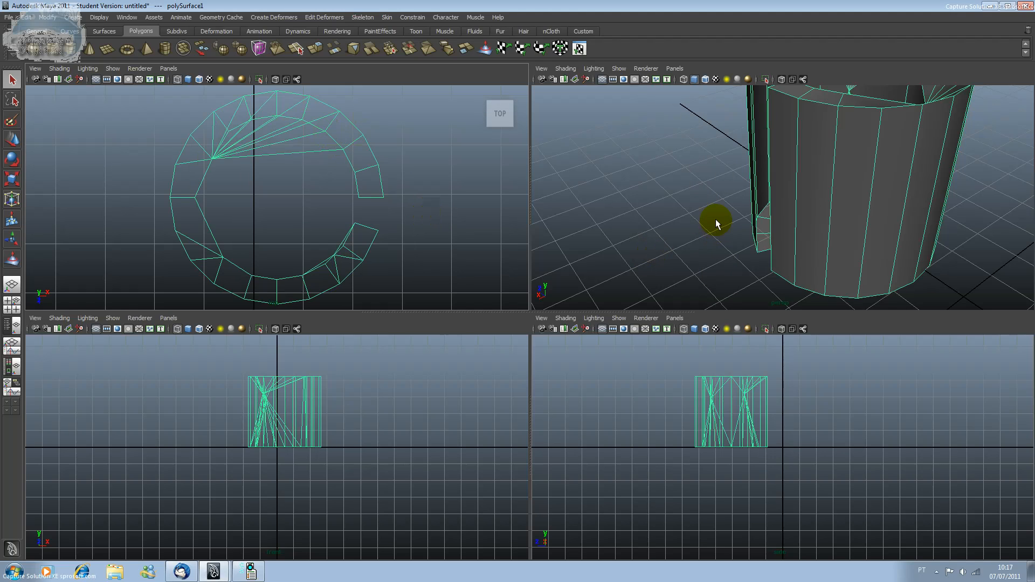
left_click_drag(670, 197, 844, 203, "alt")
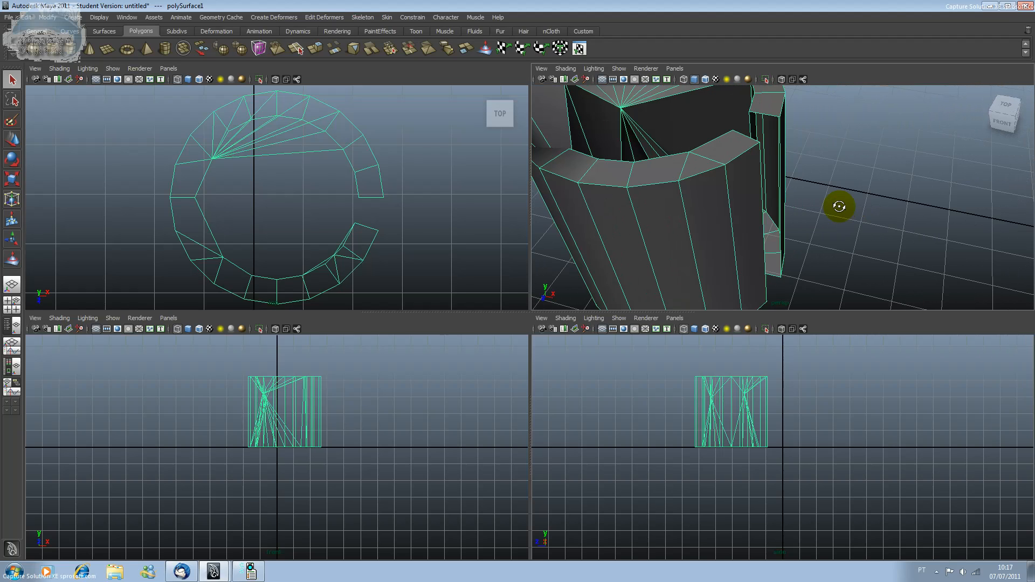
key("Delete")
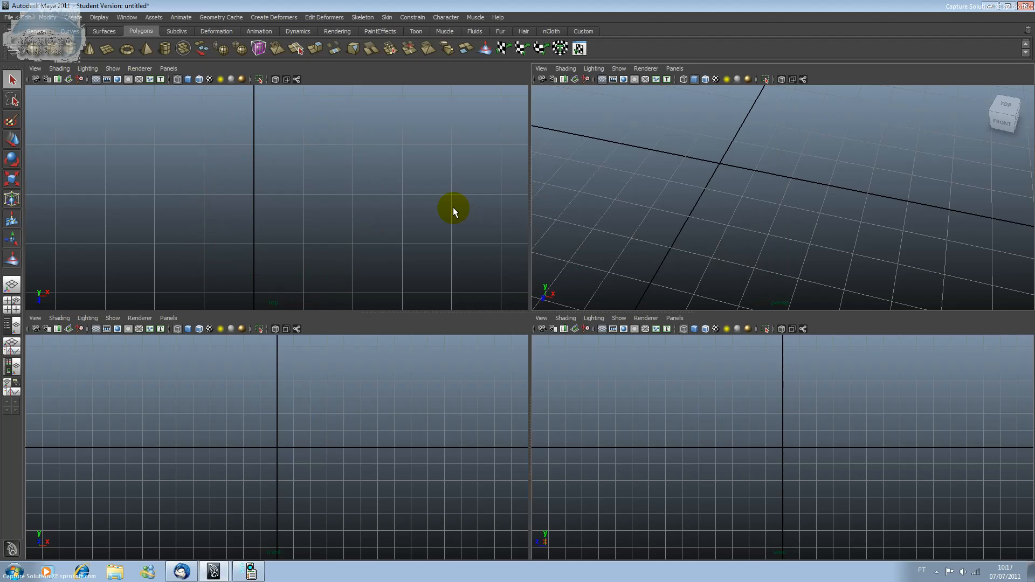
key("shift+a")
left_click(619, 193)
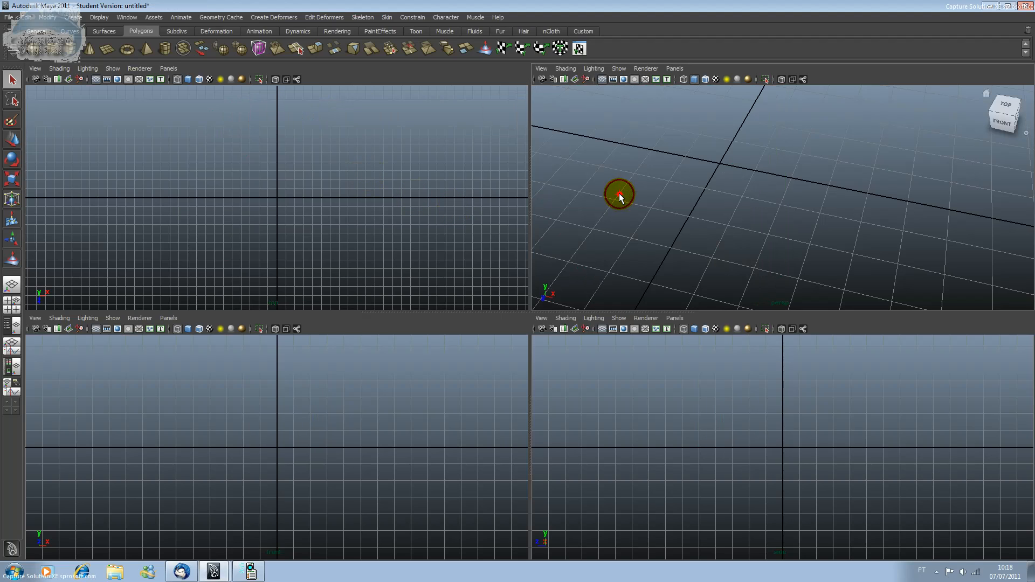
key("a")
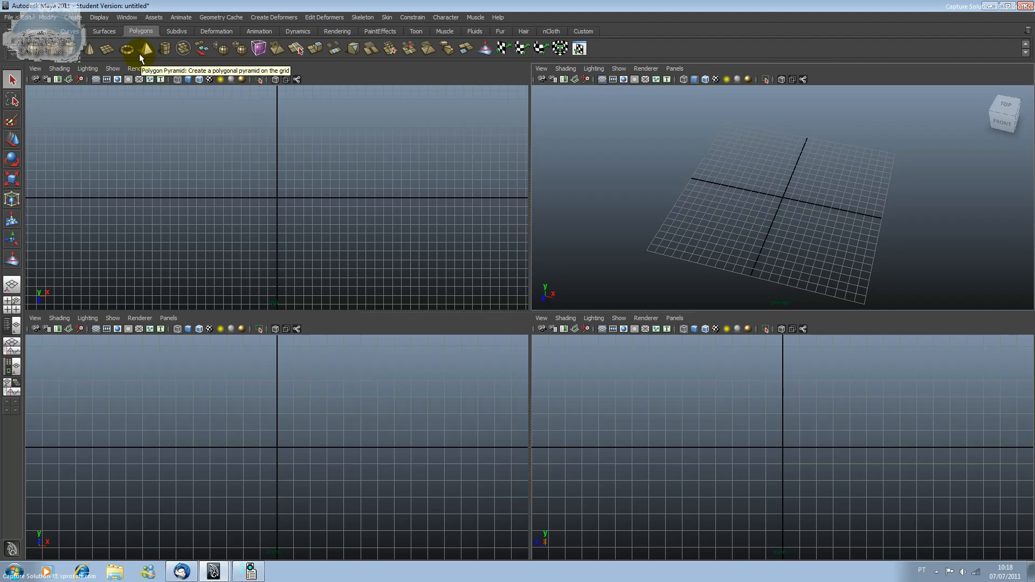
Draw a large rectangular polygon plane across the grid in the top view
left_click(111, 49)
left_click_drag(104, 103, 385, 276)
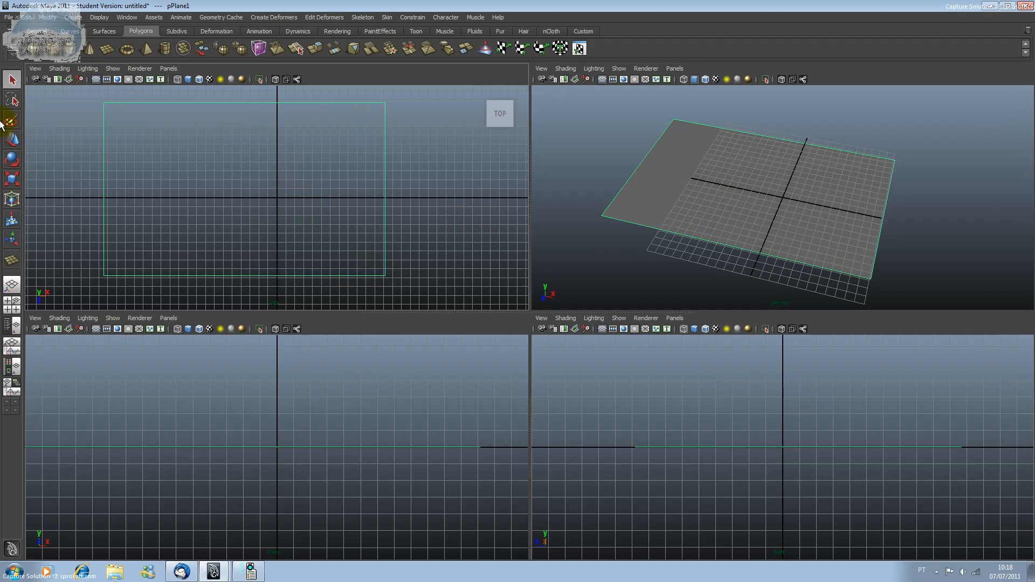
left_click(13, 81)
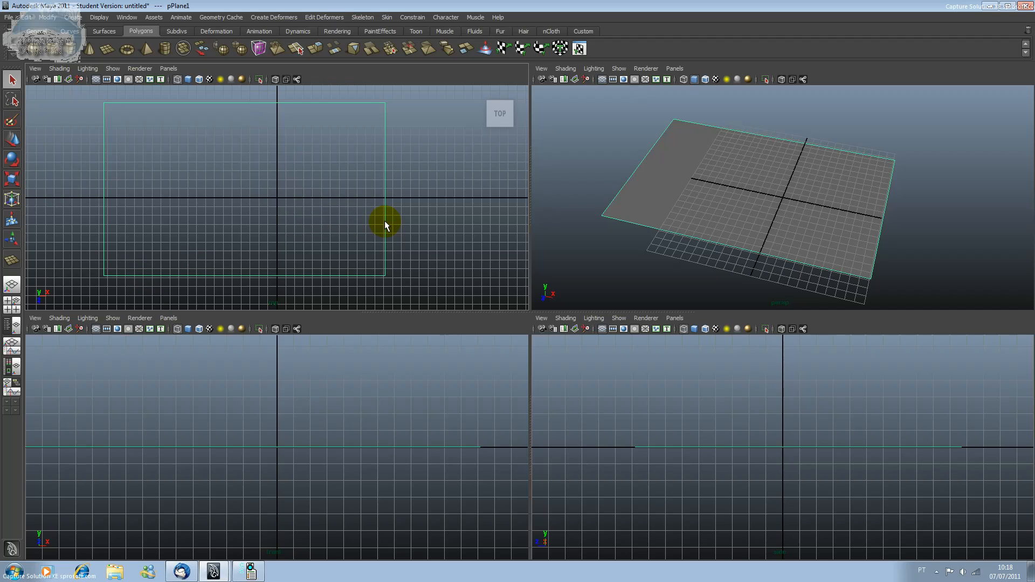
Try the Sculpt Geometry Tool on the plane, and delete the plane from the scene
left_click(484, 49)
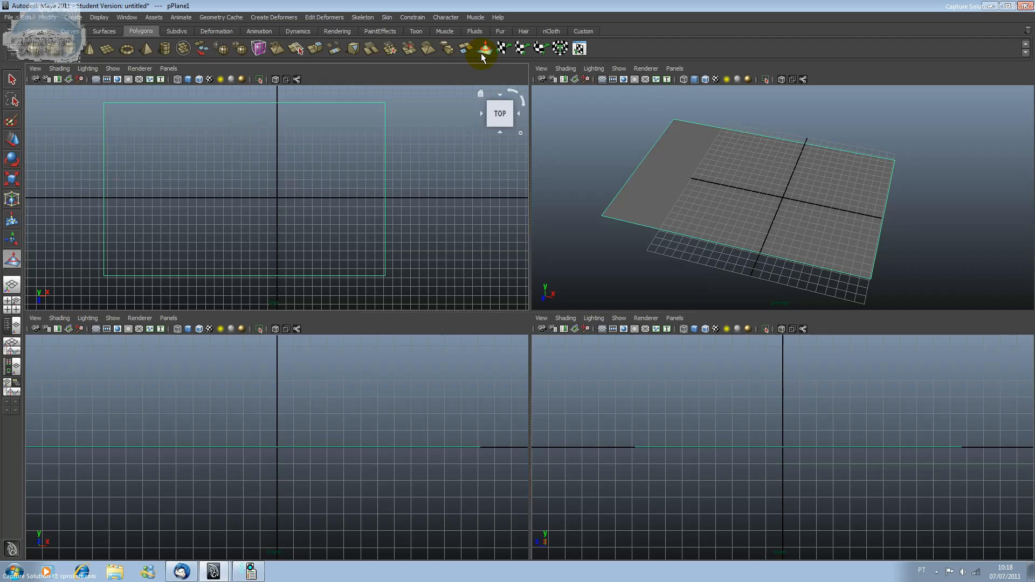
left_click(820, 213)
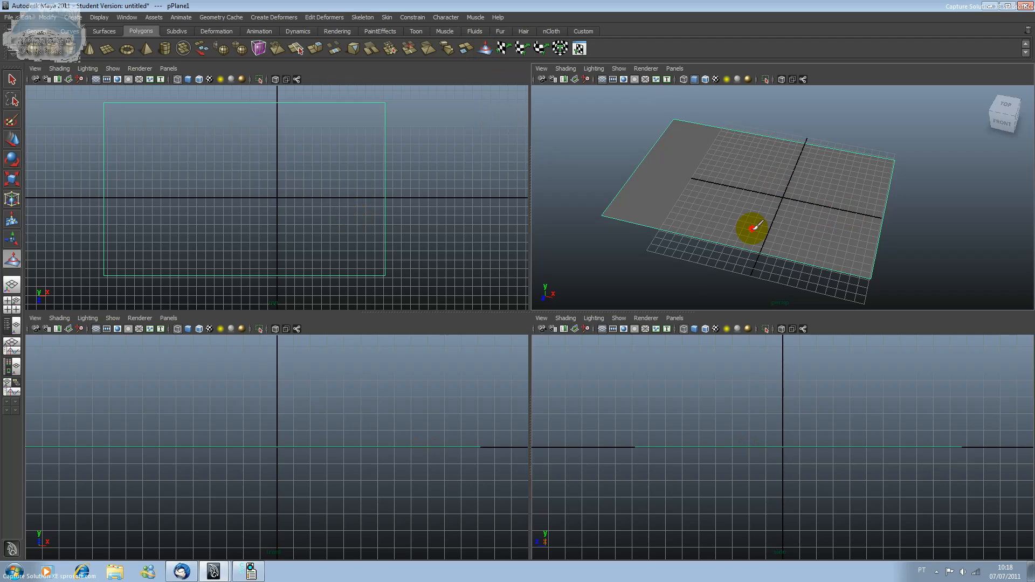
left_click(386, 160)
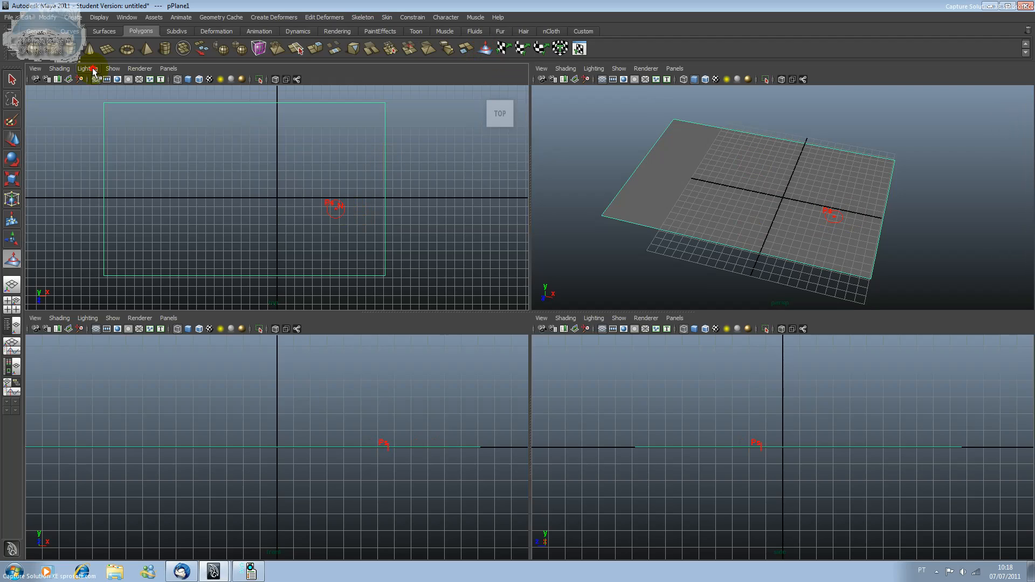
left_click(12, 79)
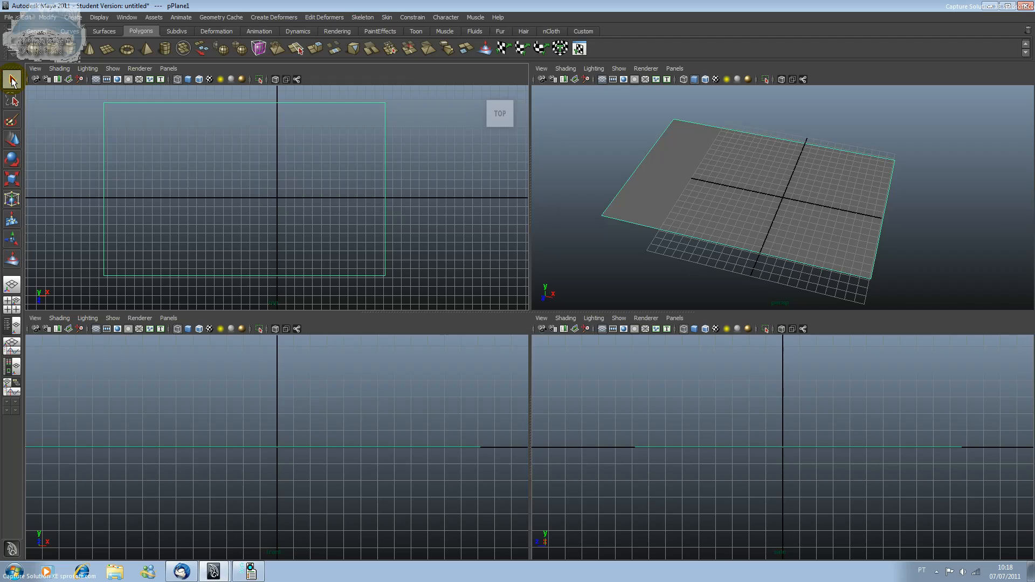
key("Delete")
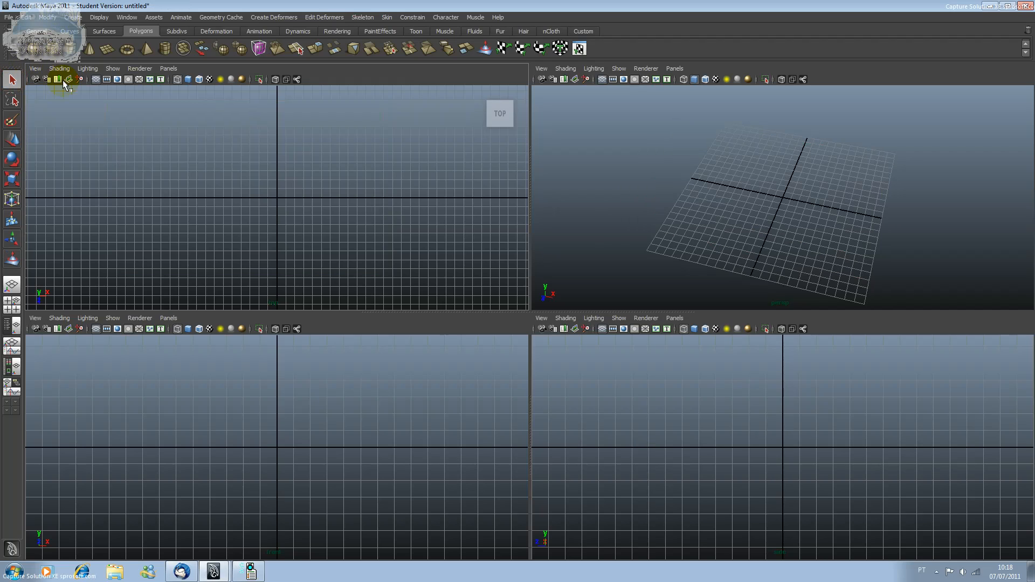
Draw a polygon sphere near the grid's origin in the top view
left_click(58, 51)
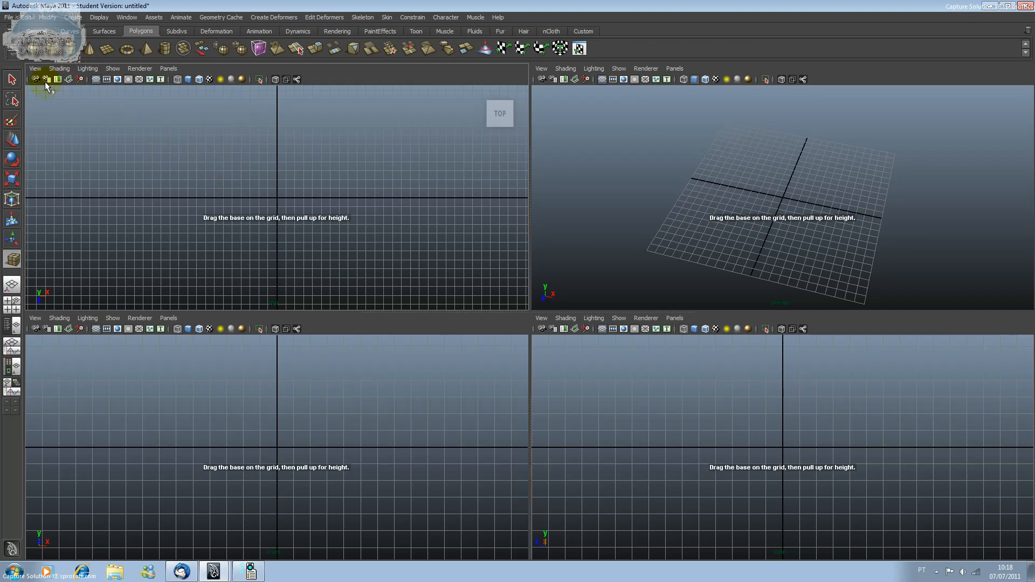
left_click(37, 51)
left_click_drag(295, 193, 322, 248)
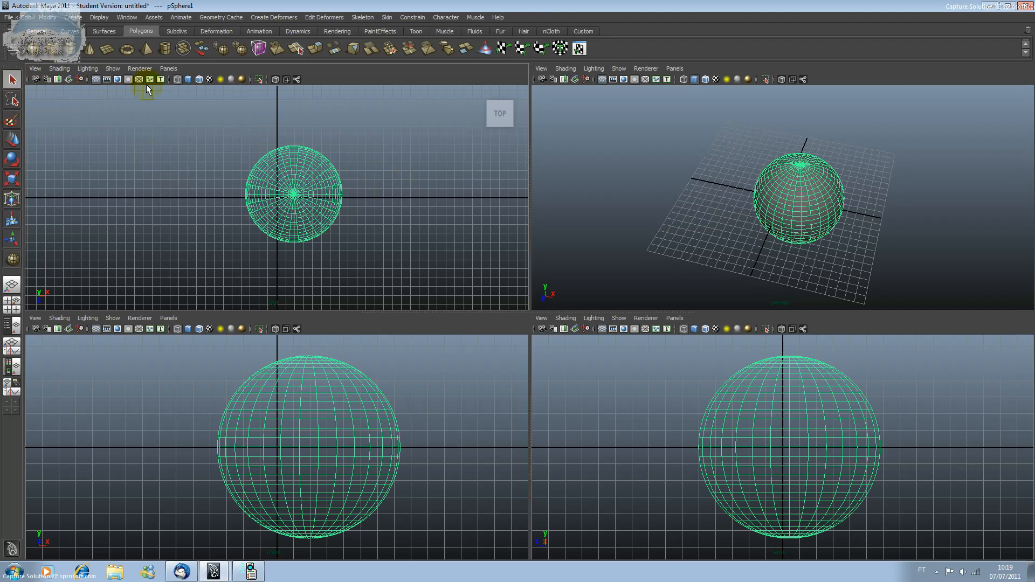
Push dents into the sphere's upper, front and right sides with the Sculpt Geometry Tool in the orthographic views
left_click(485, 48)
mouse_move(329, 176)
left_mouse_down()
mouse_move(301, 195)
mouse_move(310, 223)
left_mouse_up()
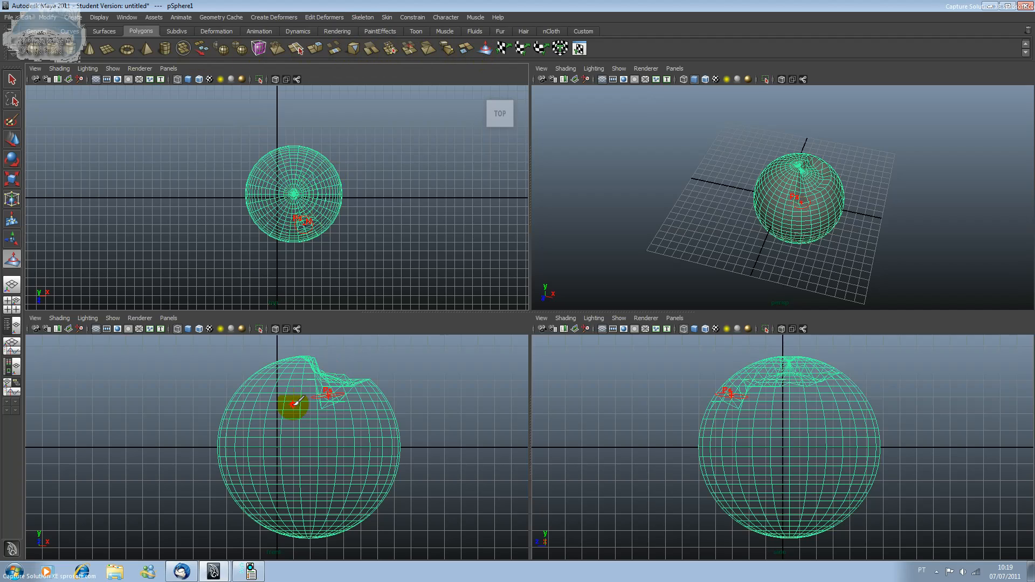
mouse_move(294, 407)
left_mouse_down()
mouse_move(303, 433)
mouse_move(265, 456)
left_mouse_up()
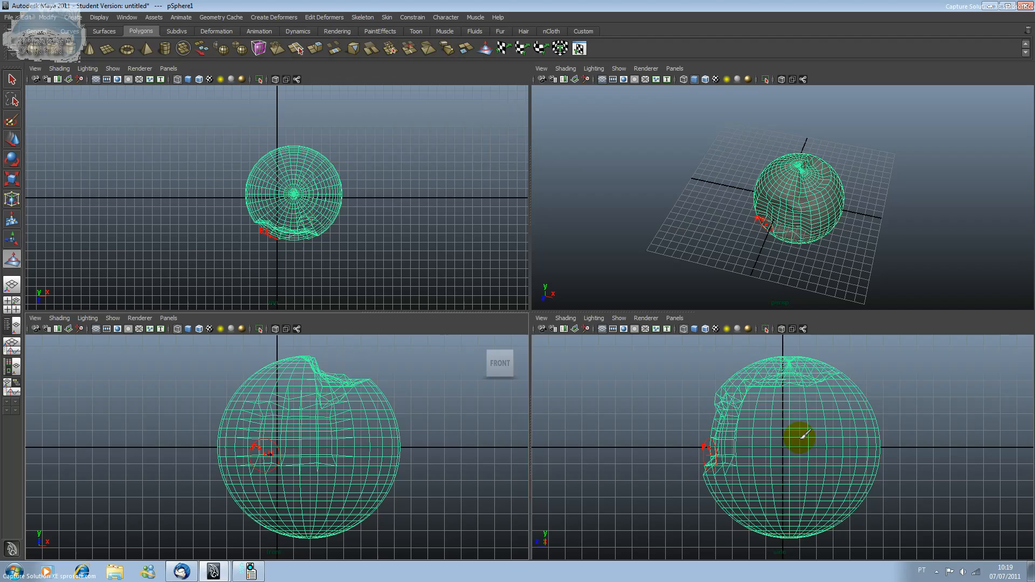
mouse_move(802, 437)
left_mouse_down()
mouse_move(809, 408)
mouse_move(800, 429)
left_mouse_up()
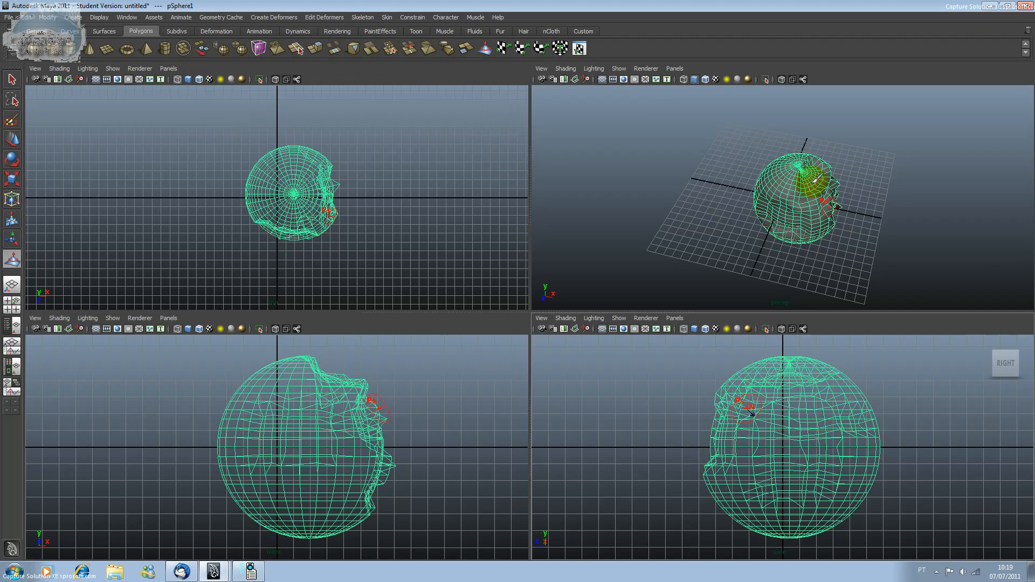
Sculpt more dents into the upper part of the sphere in the perspective view
mouse_move(778, 180)
left_mouse_down()
mouse_move(772, 168)
mouse_move(816, 175)
left_mouse_up()
scroll(817, 175, "up", 2)
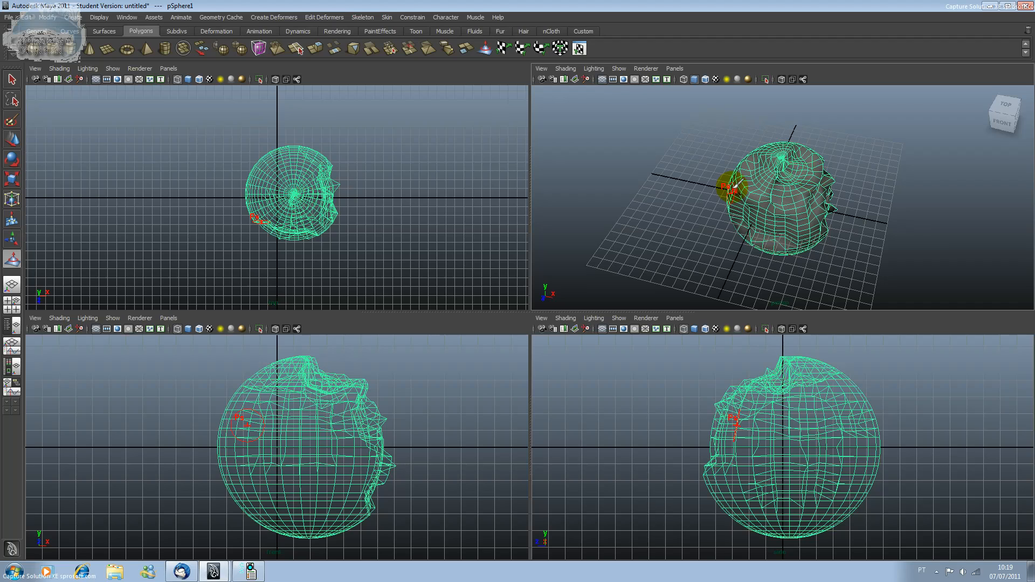
left_click_drag(734, 186, 802, 168)
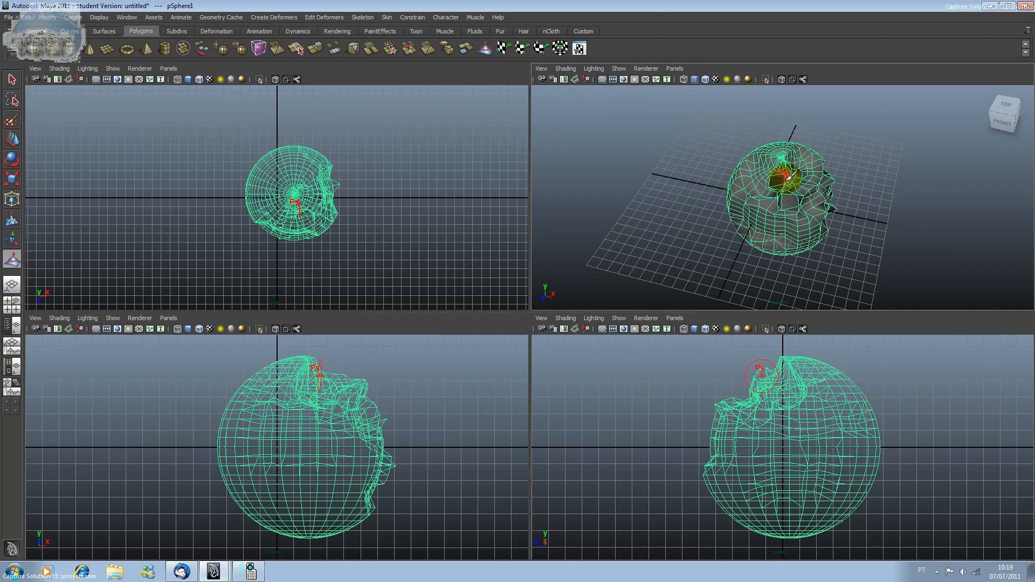
Enlarge the Sculpt Geometry Tool's brush to about 4.1 for Radius(U) and about 2.2 for Radius(L)
double_click(482, 49)
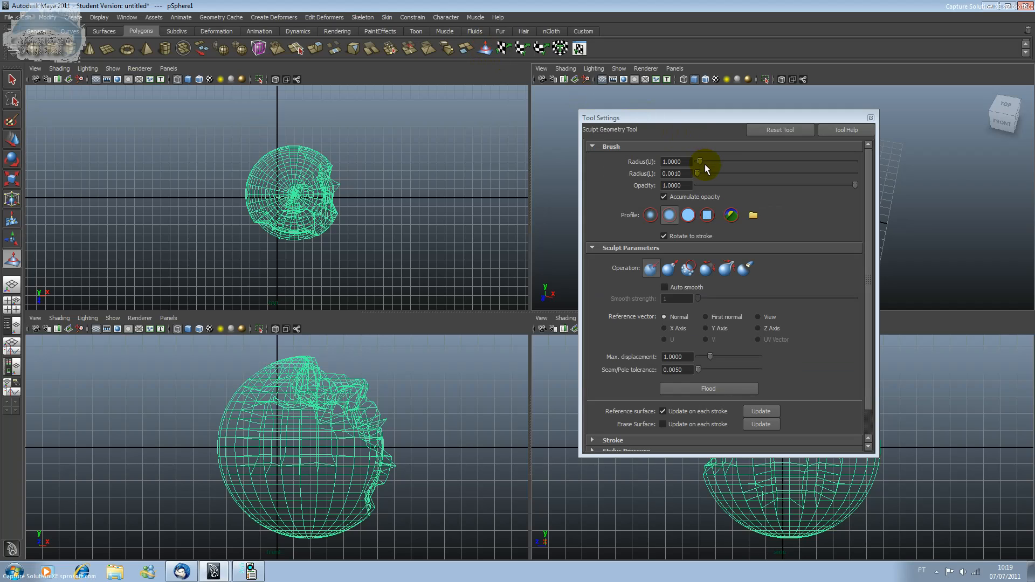
left_click_drag(702, 119, 507, 125)
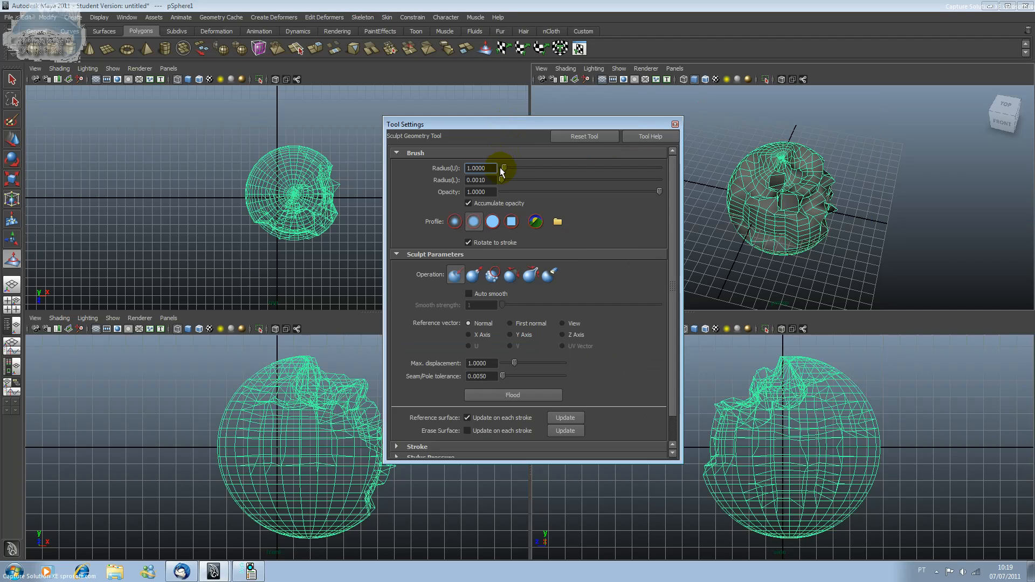
mouse_move(501, 172)
left_mouse_down()
mouse_move(524, 168)
mouse_move(505, 168)
left_mouse_up()
scroll(776, 201, "up", 4)
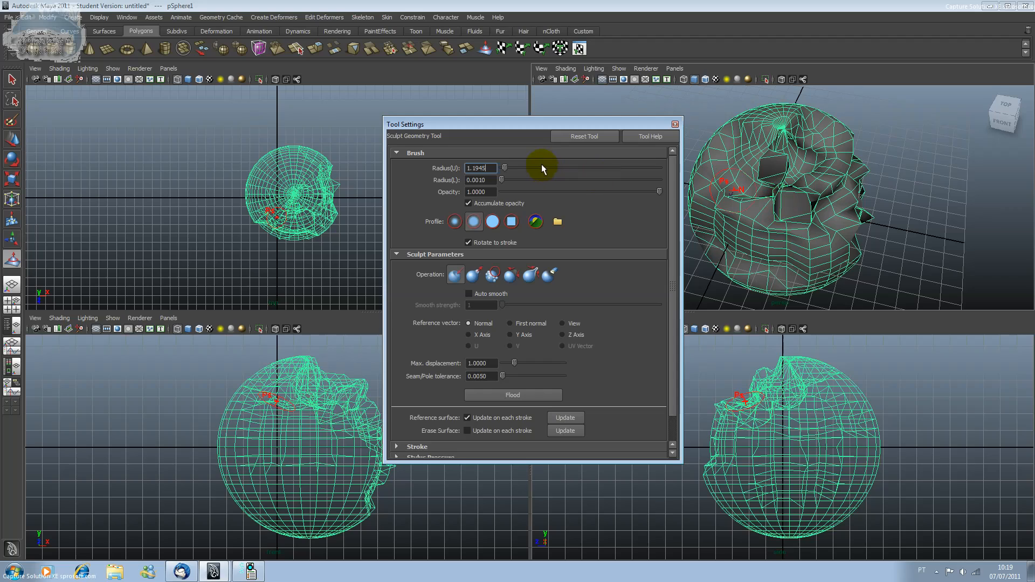
mouse_move(501, 179)
left_mouse_down()
mouse_move(511, 169)
mouse_move(510, 180)
left_mouse_up()
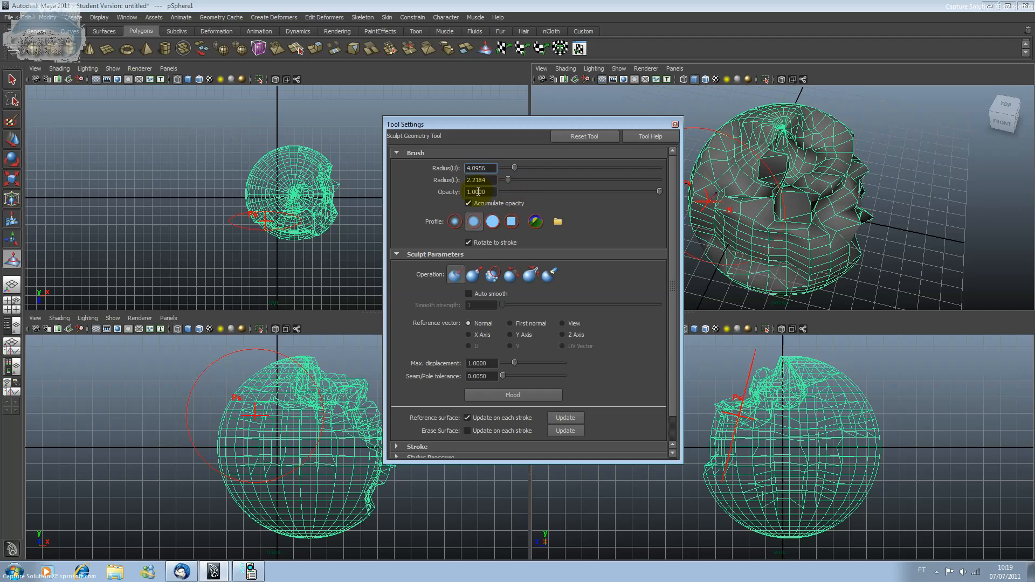
Switch the Sculpt Geometry Tool's brush to the Gaussian profile after opening its opacity value for editing
double_click(478, 191)
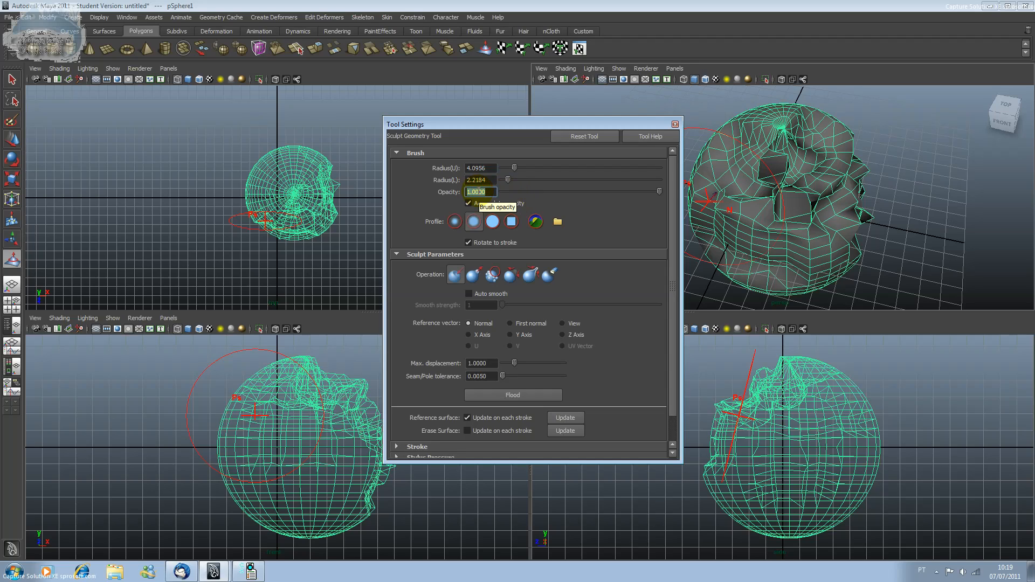
left_click(477, 192)
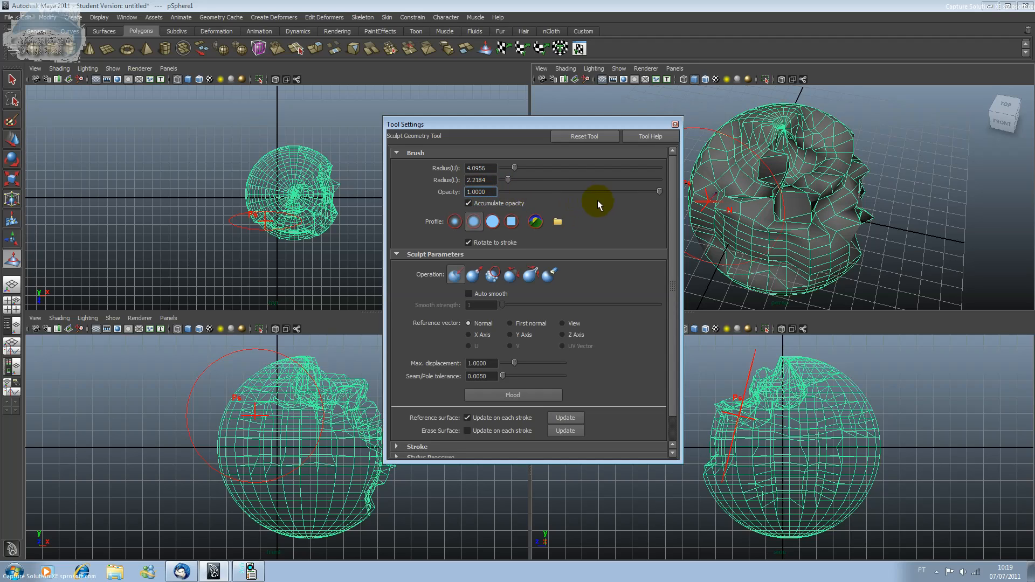
left_click(456, 222)
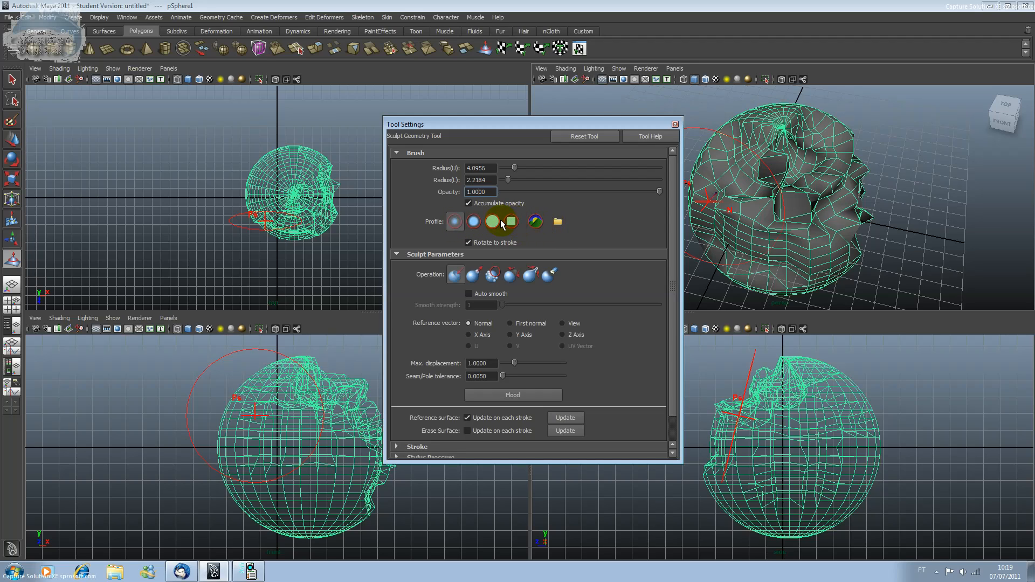
left_click(559, 222)
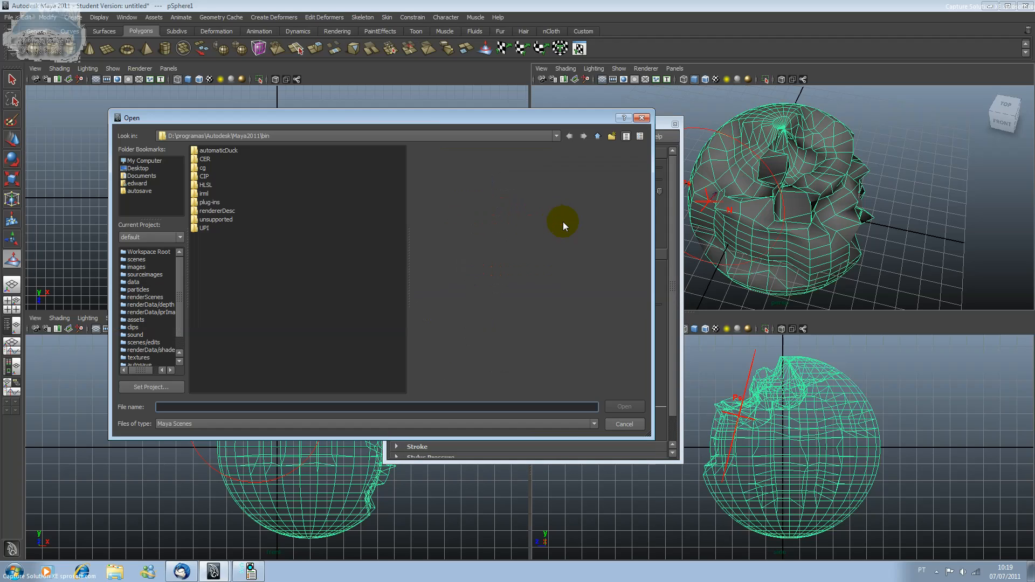
left_click(215, 219)
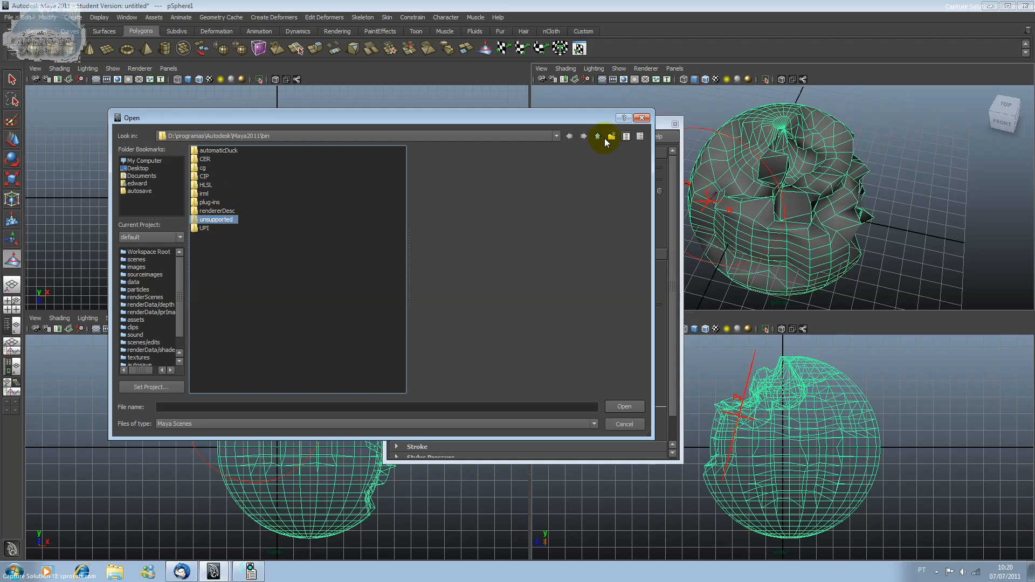
left_click(641, 118)
Try the square brush profile and dent the sphere's upper front with the Gaussian profile in the perspective view
left_click(454, 224)
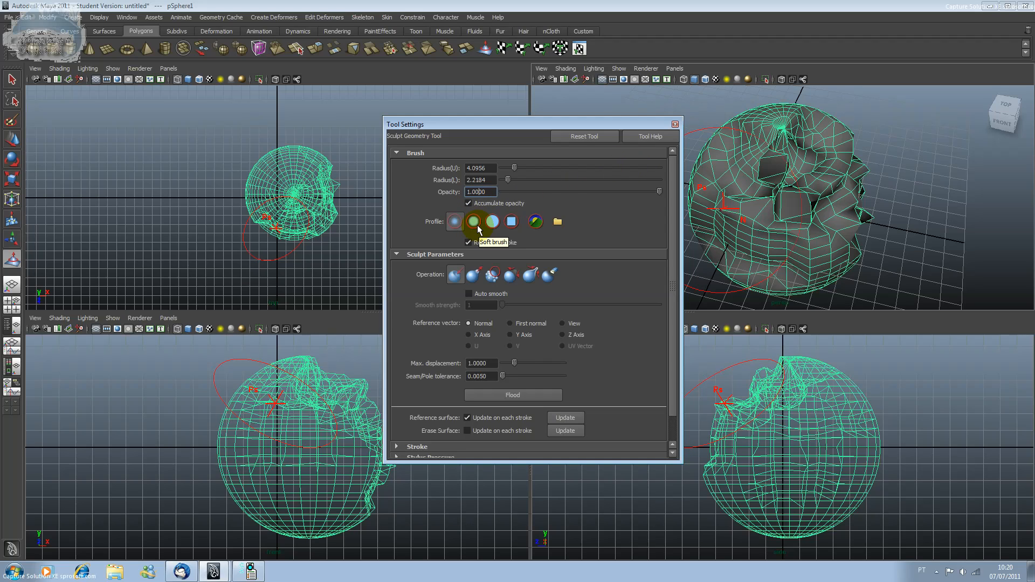
left_click(513, 223)
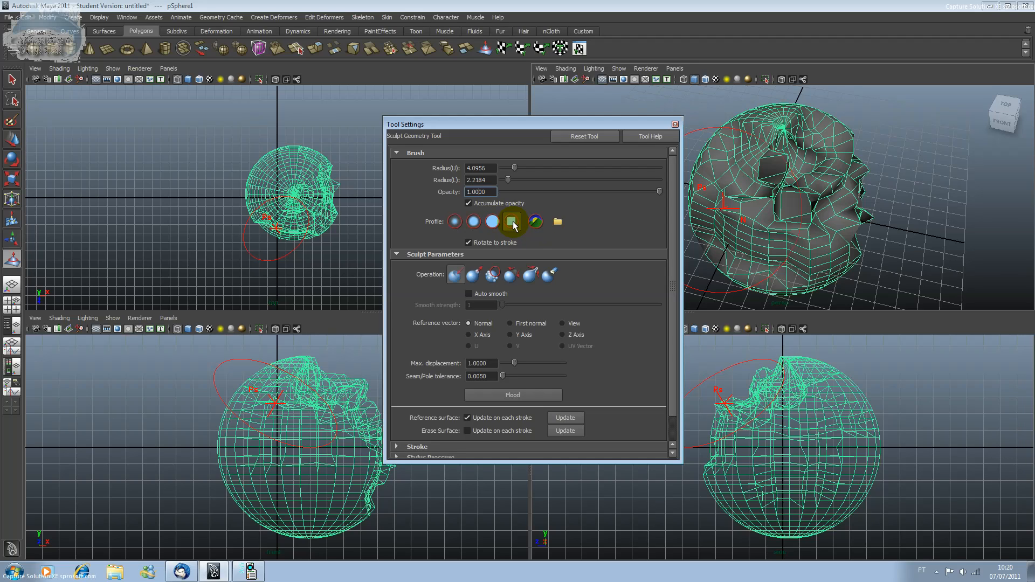
left_click(457, 279)
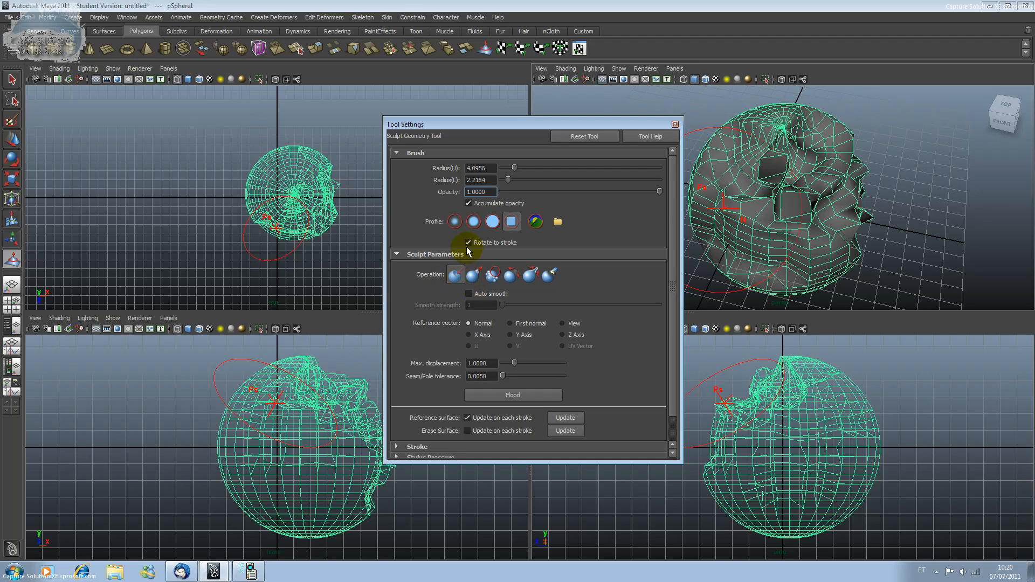
left_click(455, 221)
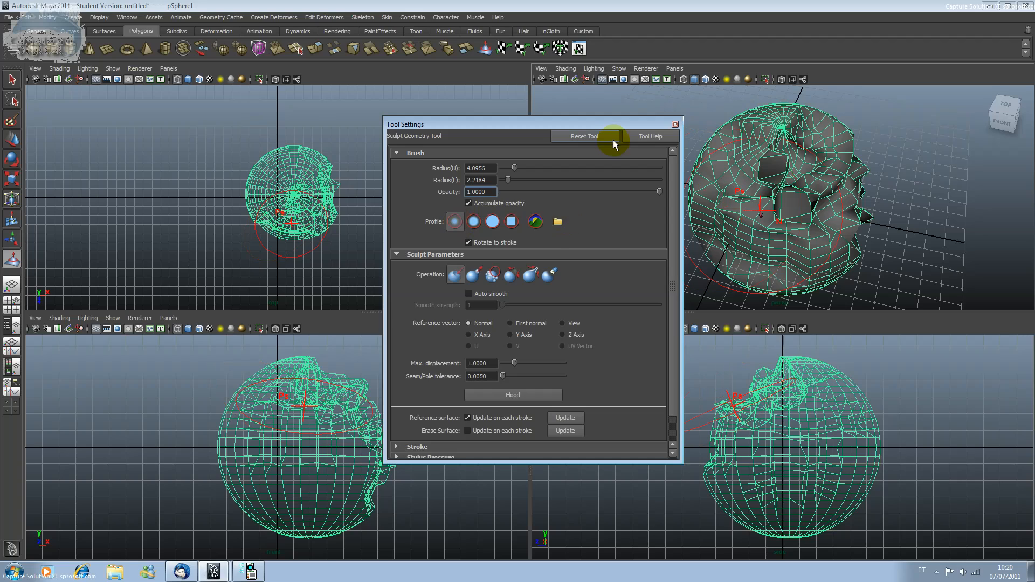
left_click(583, 124)
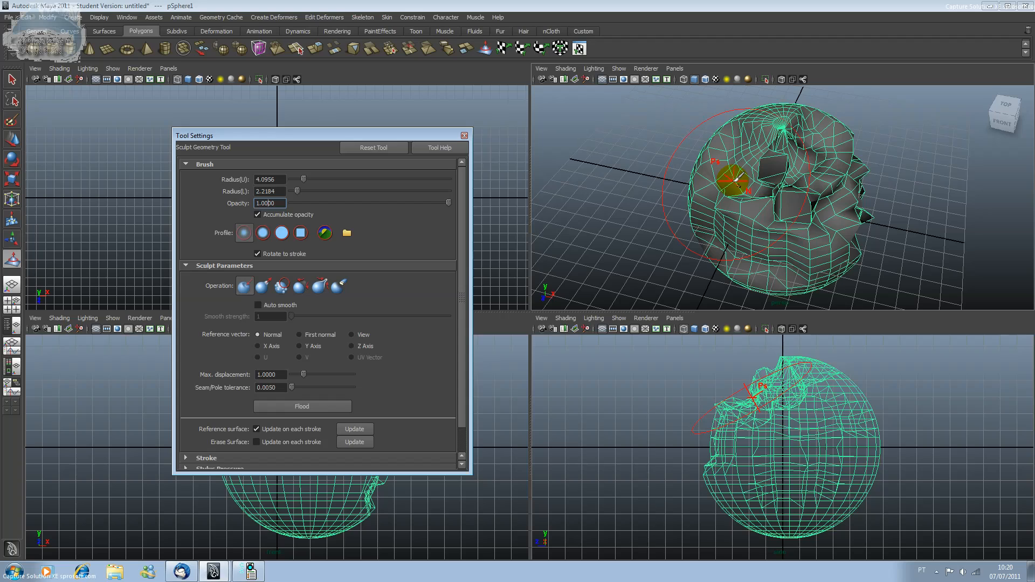
left_click(732, 178)
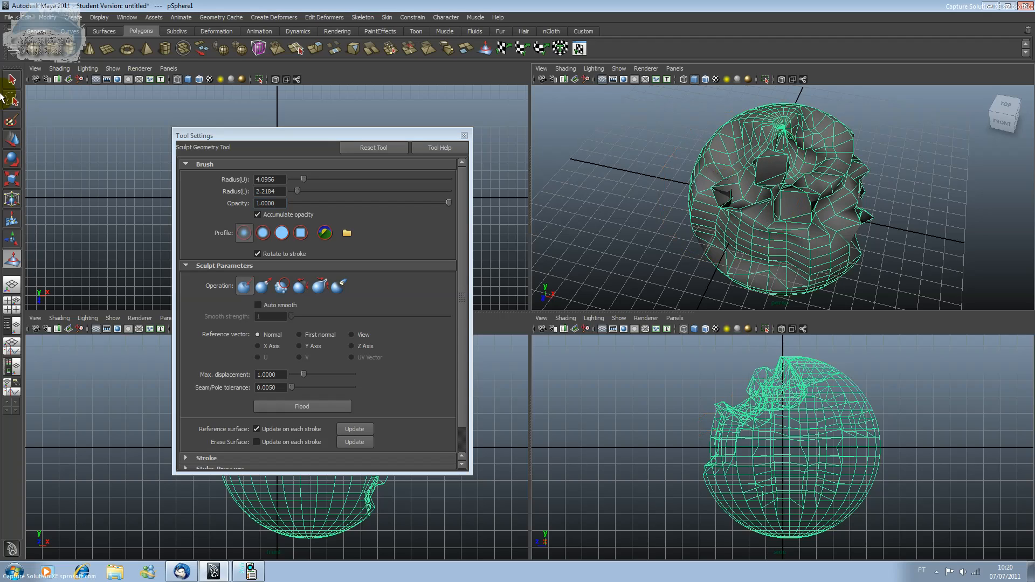
Delete the sculpted sphere from the scene
left_click(12, 80)
left_click(776, 195)
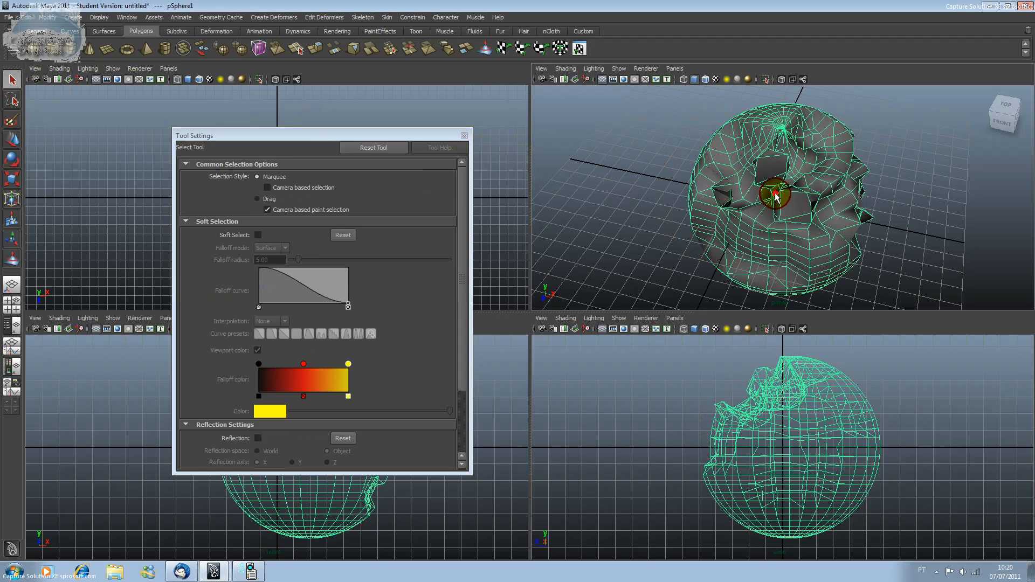
key("Delete")
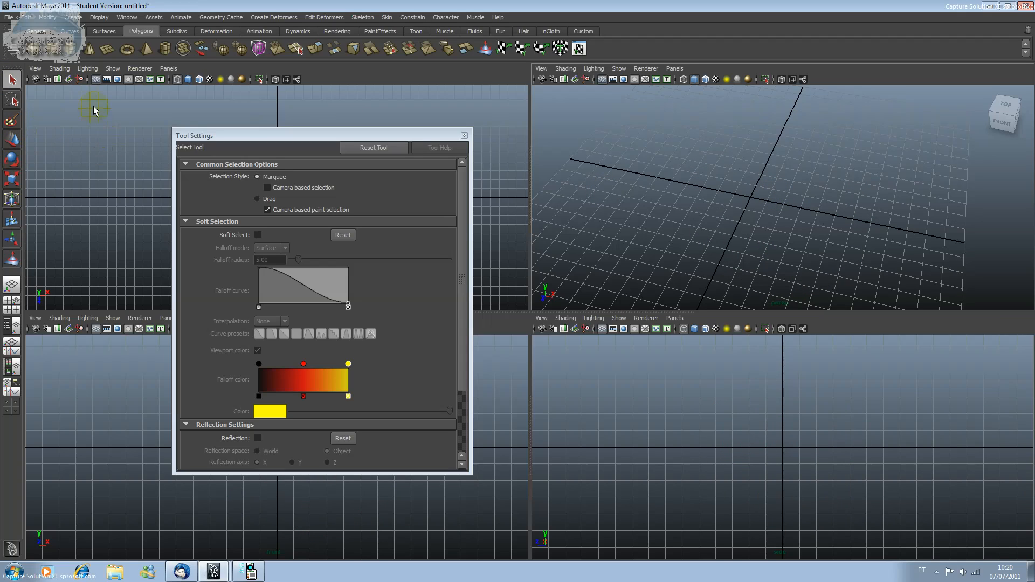
Draw a new polygon sphere near the grid's origin in the perspective view
key("y")
left_click_drag(756, 192, 794, 267)
key("q")
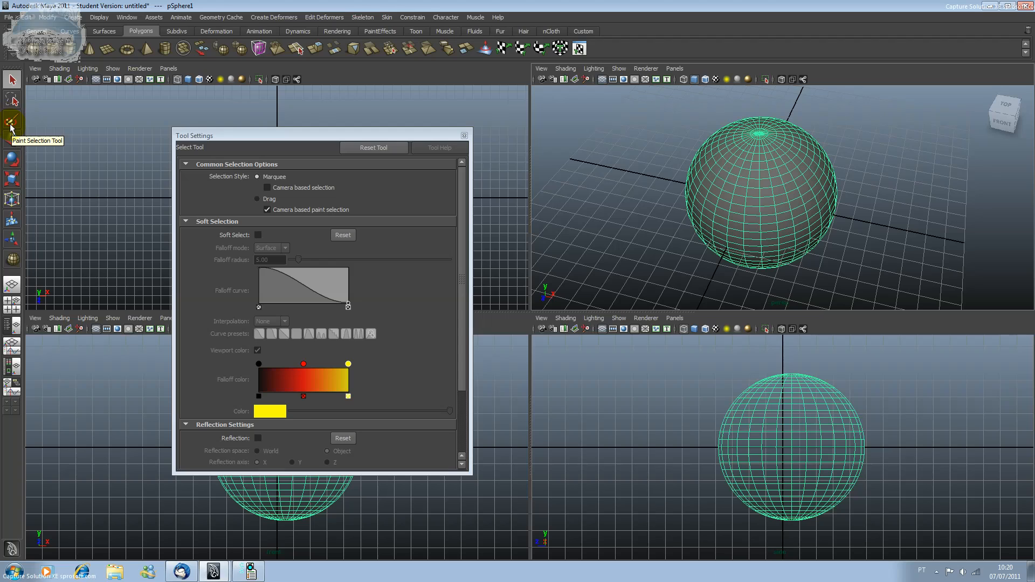
Activate the Sculpt Geometry Tool on the new sphere and move its settings window to uncover the top view
left_click(484, 53)
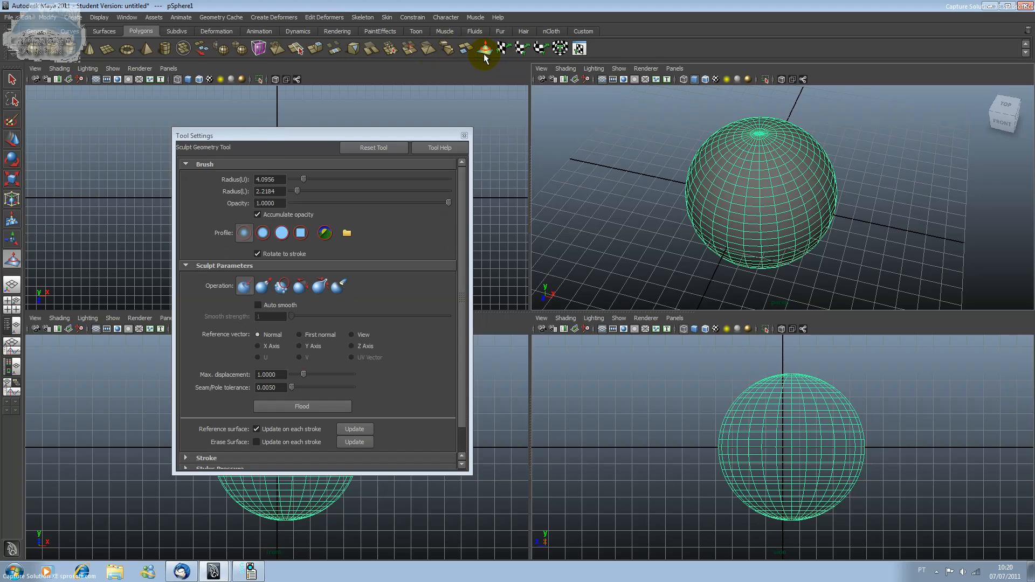
left_click(409, 138)
left_click_drag(601, 116, 578, 109)
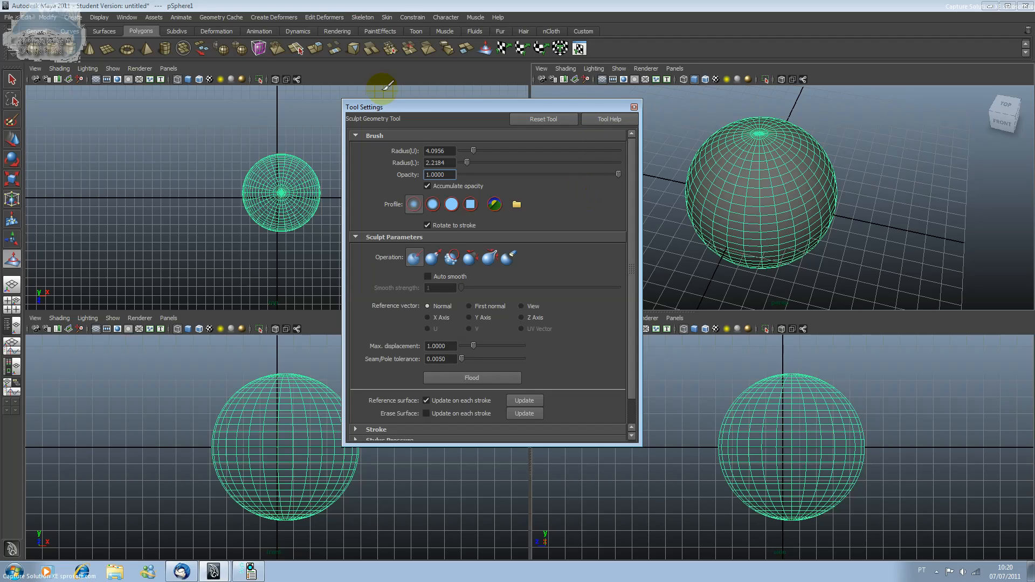
Try a sculpting stroke on the sphere with Radius(U) enlarged to about 16, and undo it
left_click(474, 149)
left_click_drag(473, 149, 511, 151)
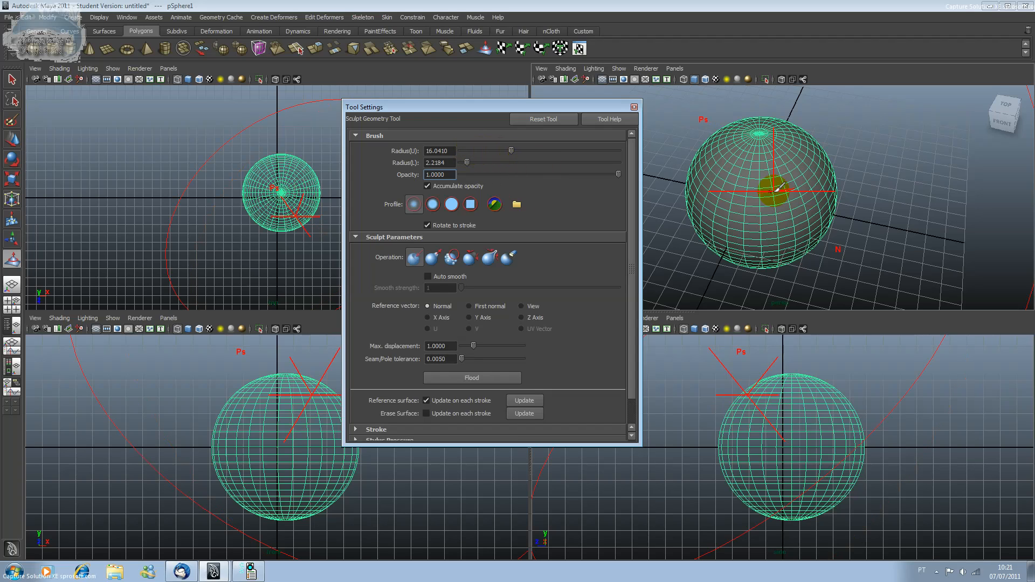
left_click(779, 188)
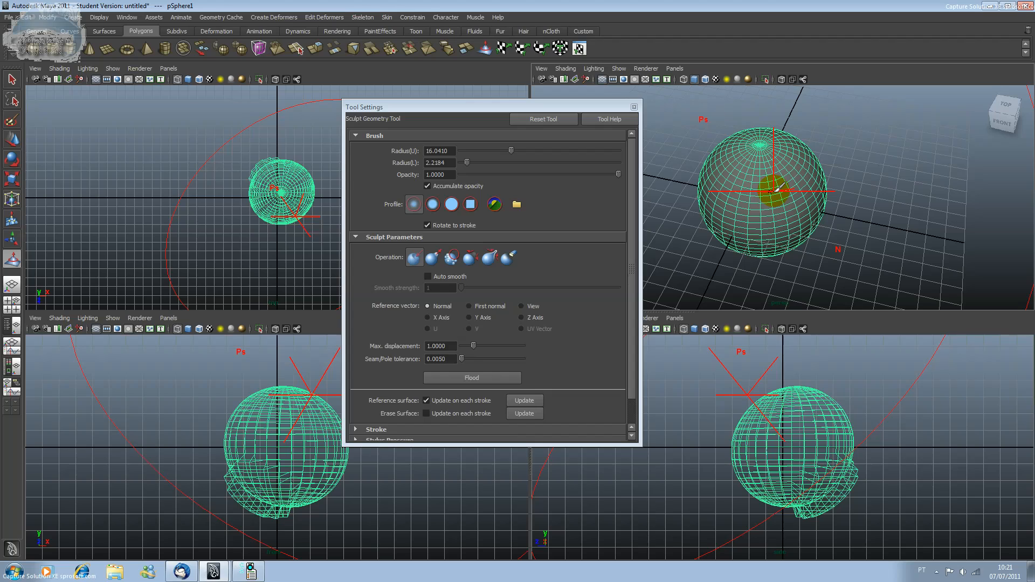
key("ctrl+z")
Shrink the brush to about 0.85 for Radius(U) and 0 for Radius(L), and dent the sphere's upper front with the square profile
left_click_drag(507, 153, 463, 155)
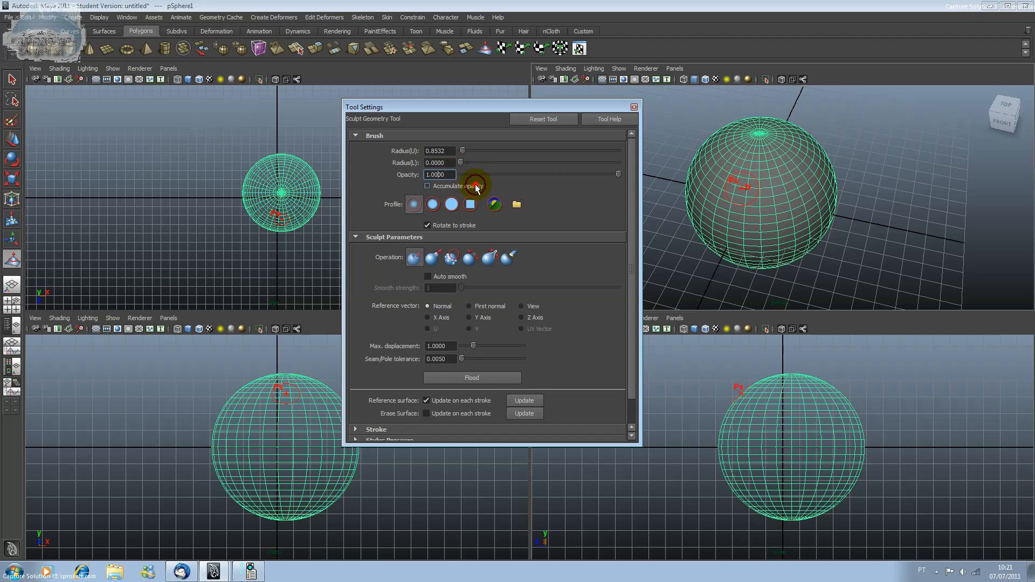
left_click(451, 205)
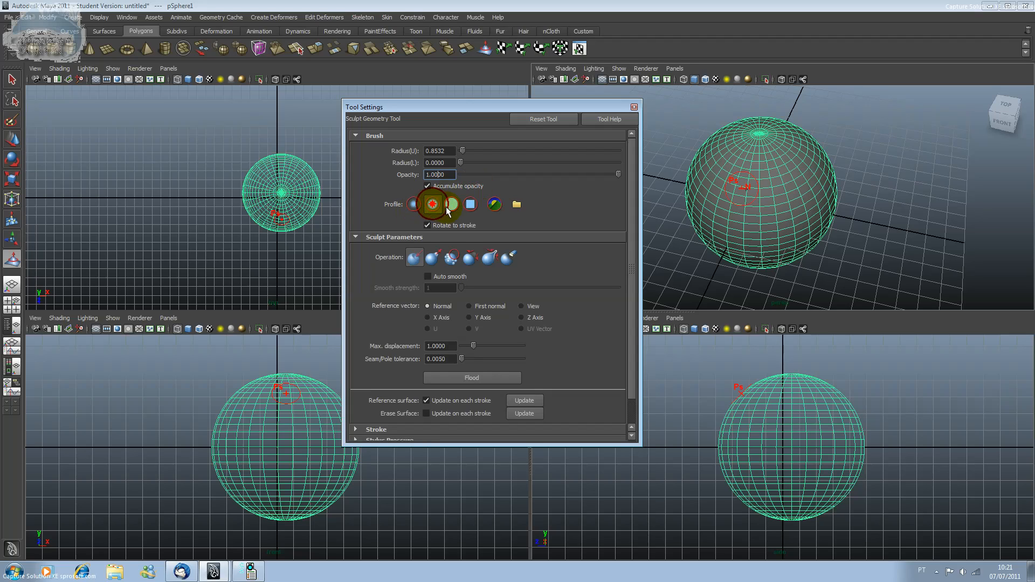
left_click(470, 204)
left_click(745, 184)
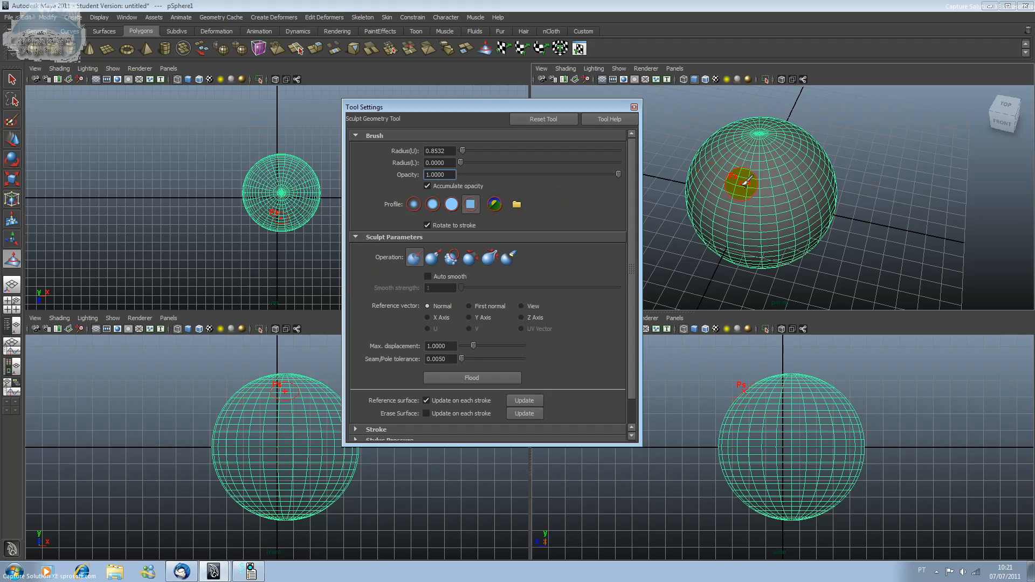
mouse_move(745, 181)
left_mouse_down()
mouse_move(763, 201)
mouse_move(786, 178)
mouse_move(687, 190)
left_mouse_up()
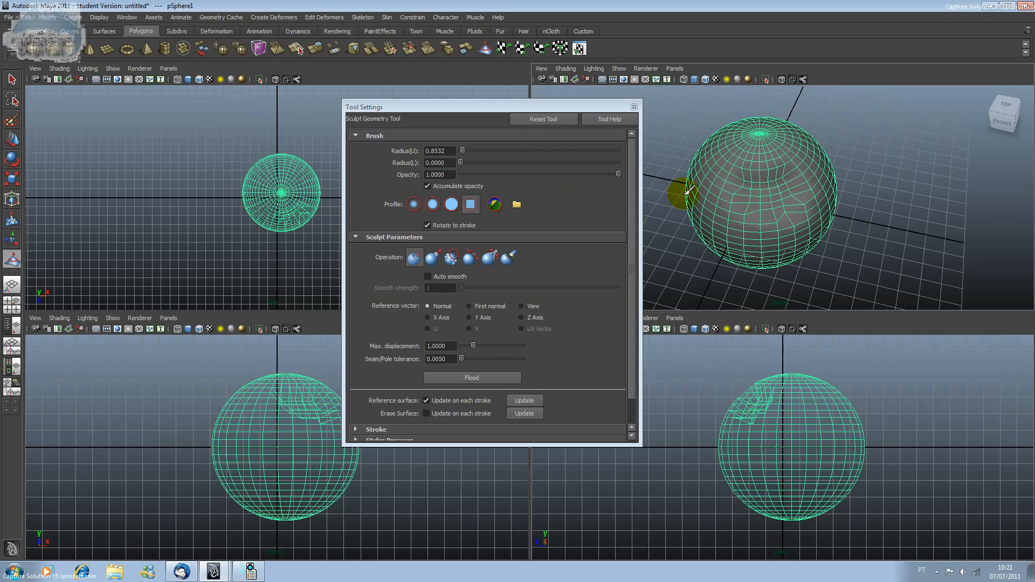
left_click(542, 194)
Carve further dents from the sphere's pole across its upper front with the Gaussian brush profile
left_click(415, 205)
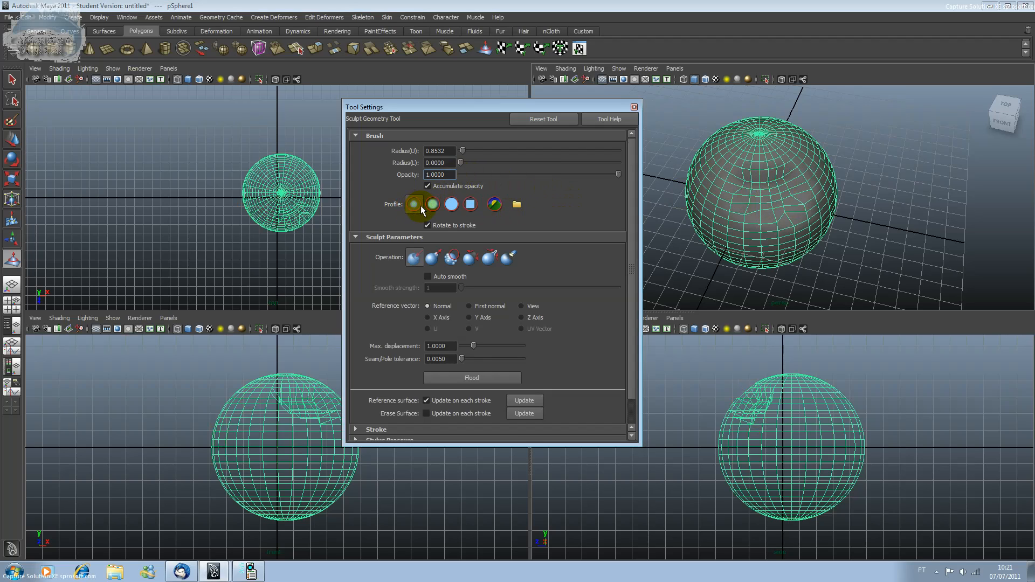
left_click(793, 142)
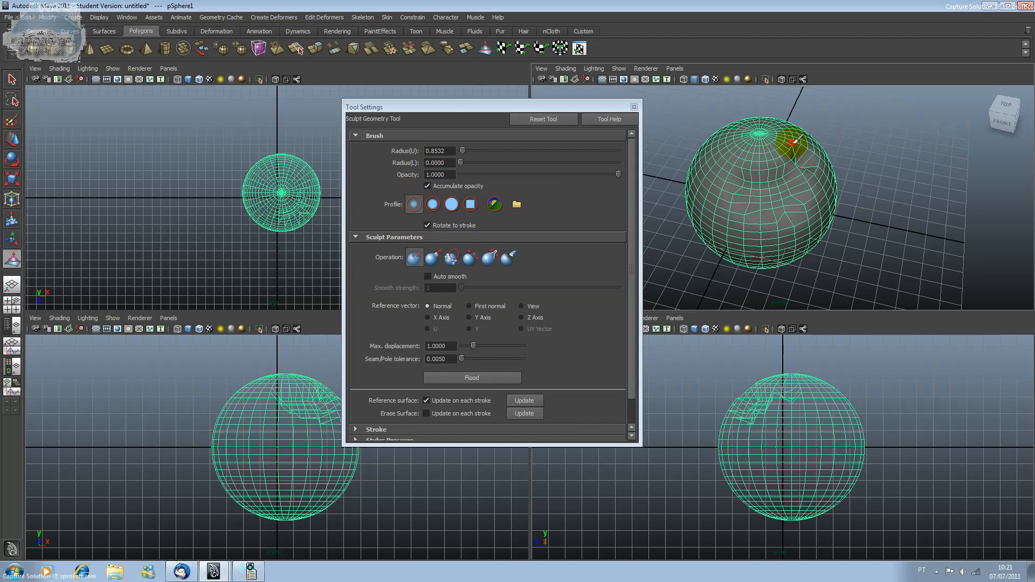
left_click_drag(793, 142, 735, 198)
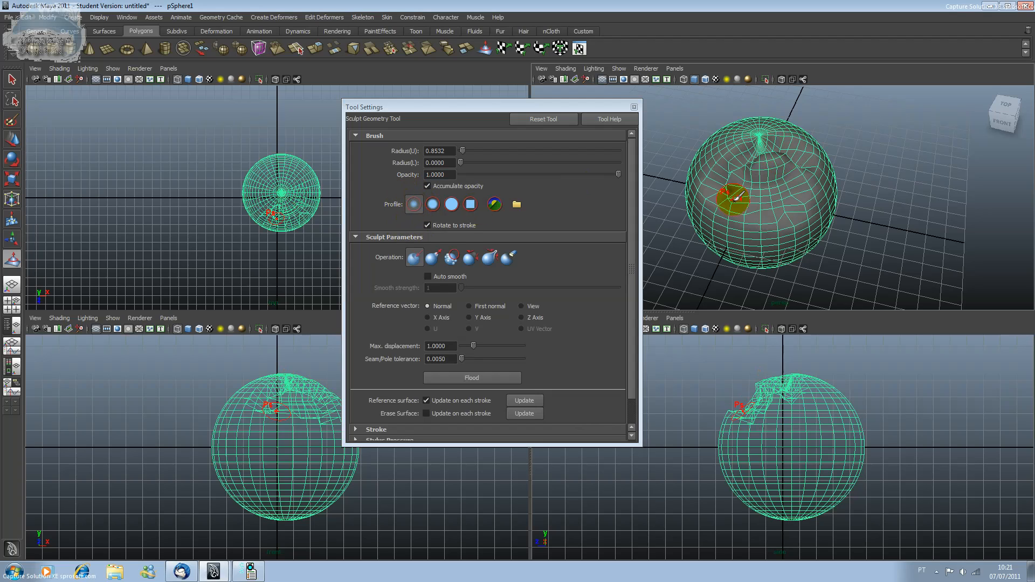
Dent the upper part of the sphere's undamaged left side with the Soft brush profile in the perspective view
scroll(736, 198, "down", 3)
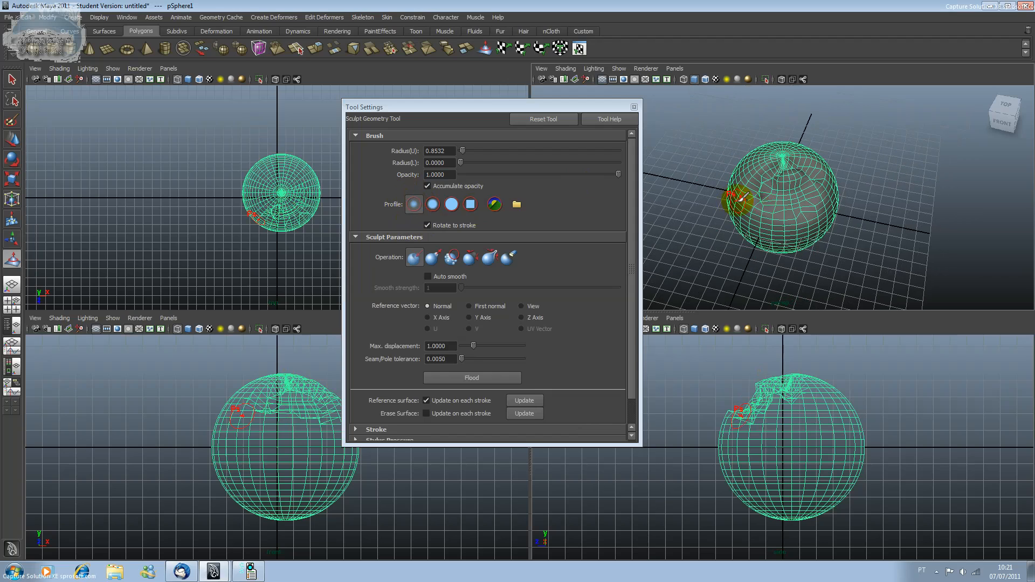
scroll(740, 199, "up", 5)
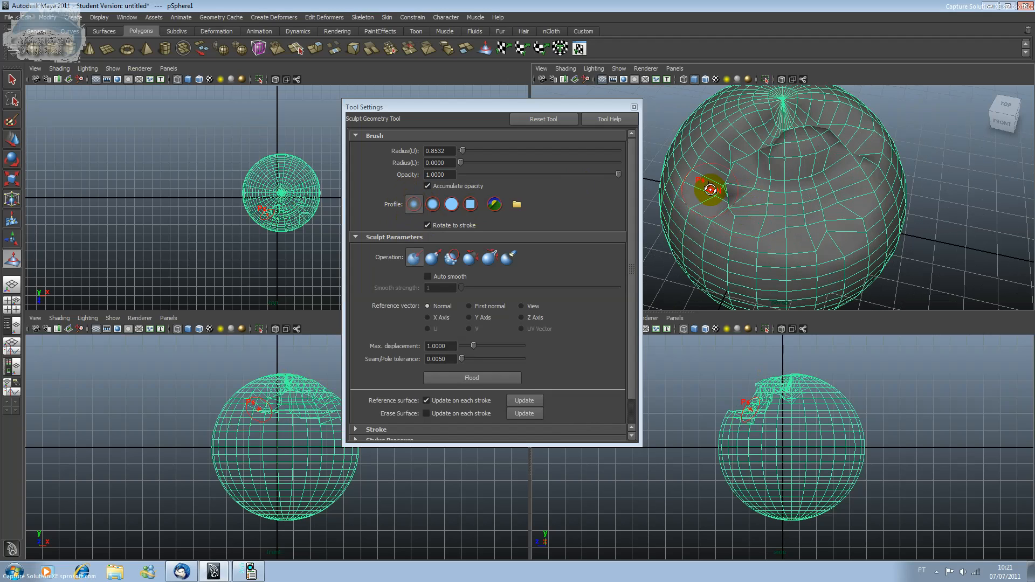
left_click_drag(710, 189, 795, 190, "alt")
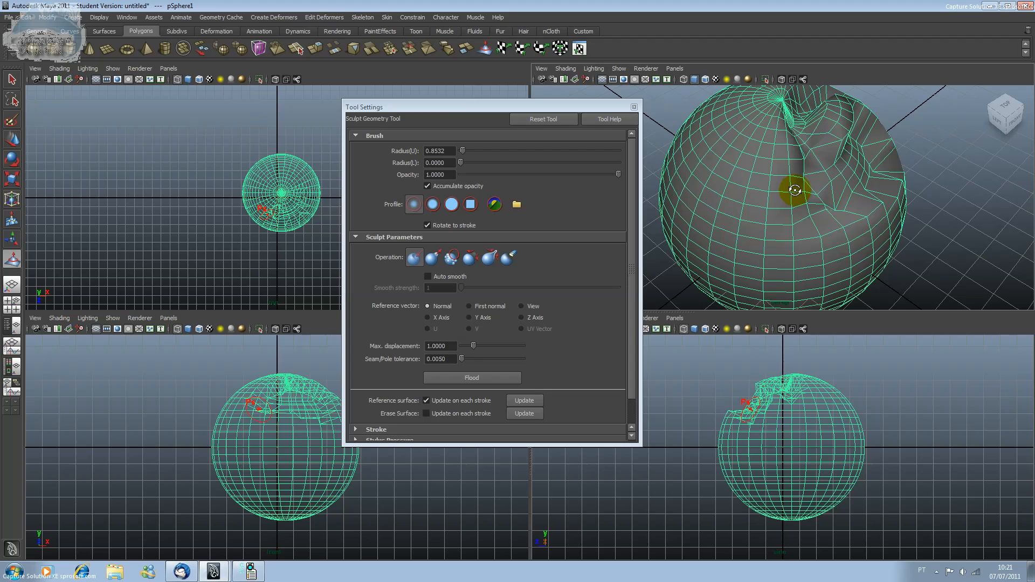
left_click_drag(795, 190, 862, 189, "alt")
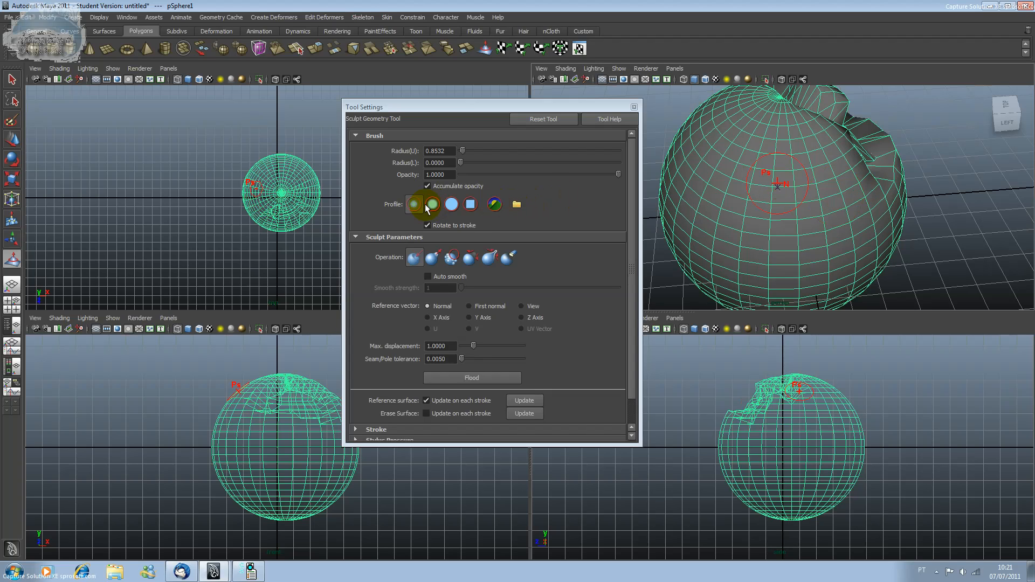
left_click(432, 205)
mouse_move(699, 196)
left_mouse_down()
mouse_move(751, 176)
mouse_move(727, 151)
left_mouse_up()
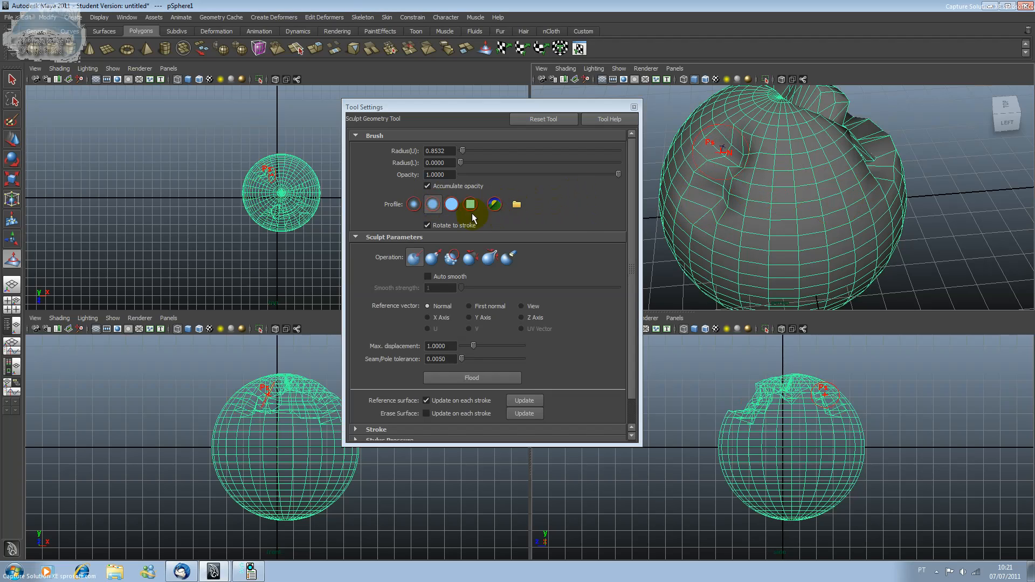
Sculpt across the sphere's left side with the Gaussian brush profile and switch back to the Soft profile
left_click(413, 204)
mouse_move(815, 182)
left_mouse_down()
mouse_move(797, 157)
mouse_move(837, 216)
left_mouse_up()
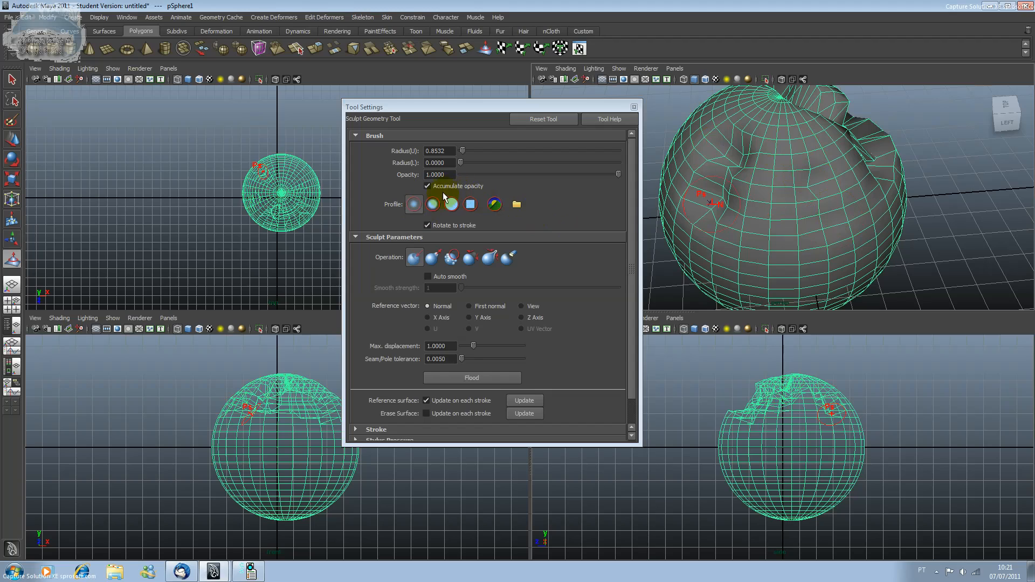
left_click(432, 204)
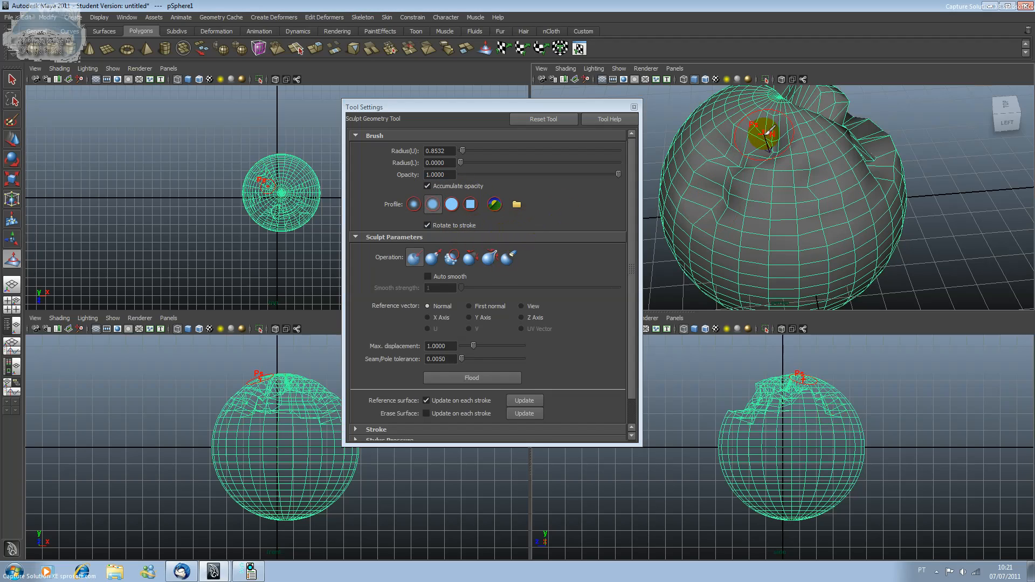
Dent the middle of the sphere's left side with the Solid brush profile and a lower spot with the square profile
left_click(451, 209)
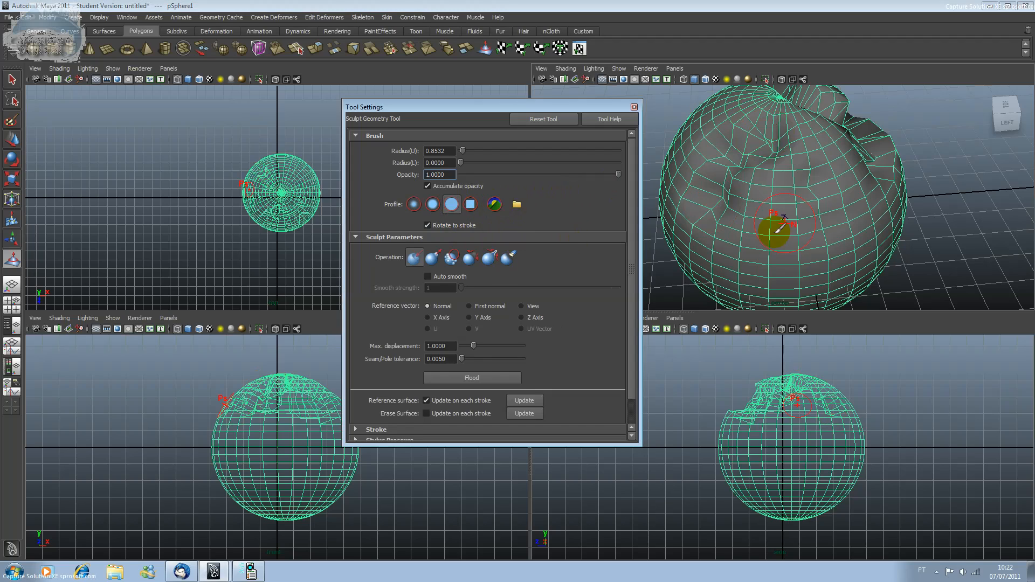
left_click_drag(773, 231, 849, 244)
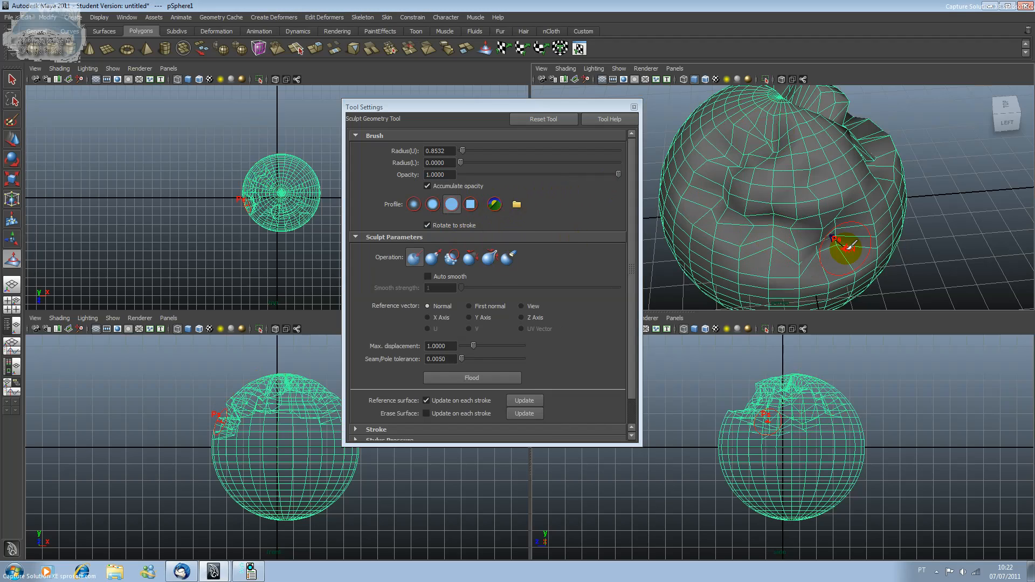
left_click(470, 204)
left_click_drag(712, 259, 719, 279)
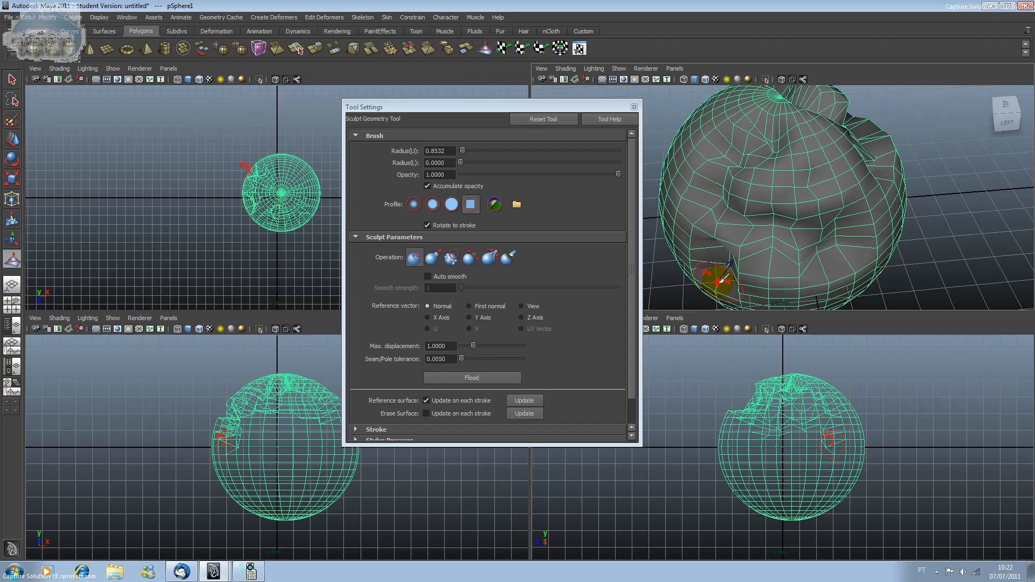
Finish denting the sphere's lower left side with the square profile, and dent its underside with the image-based brush profile
left_click(859, 213)
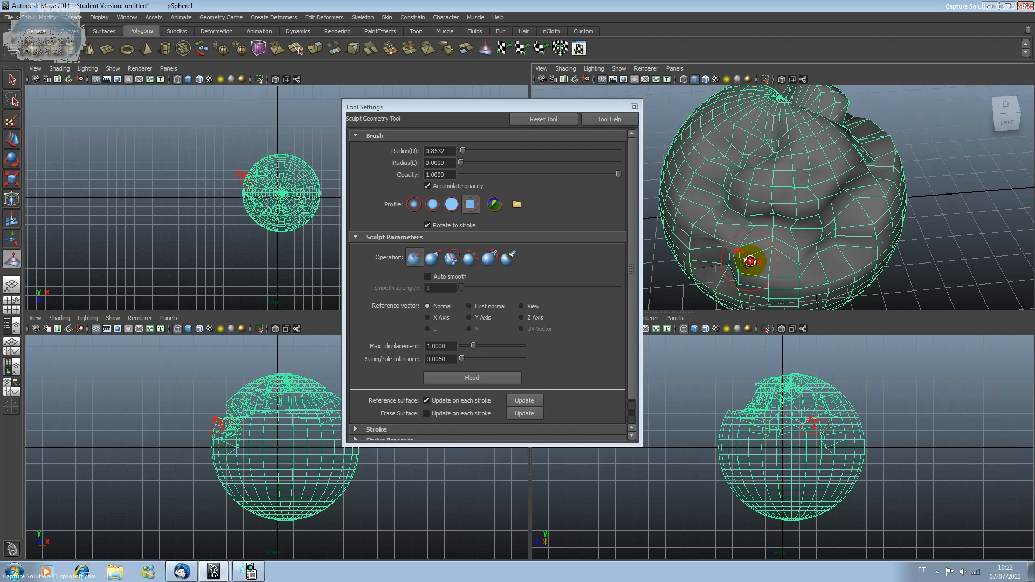
left_click_drag(745, 261, 753, 163, "alt")
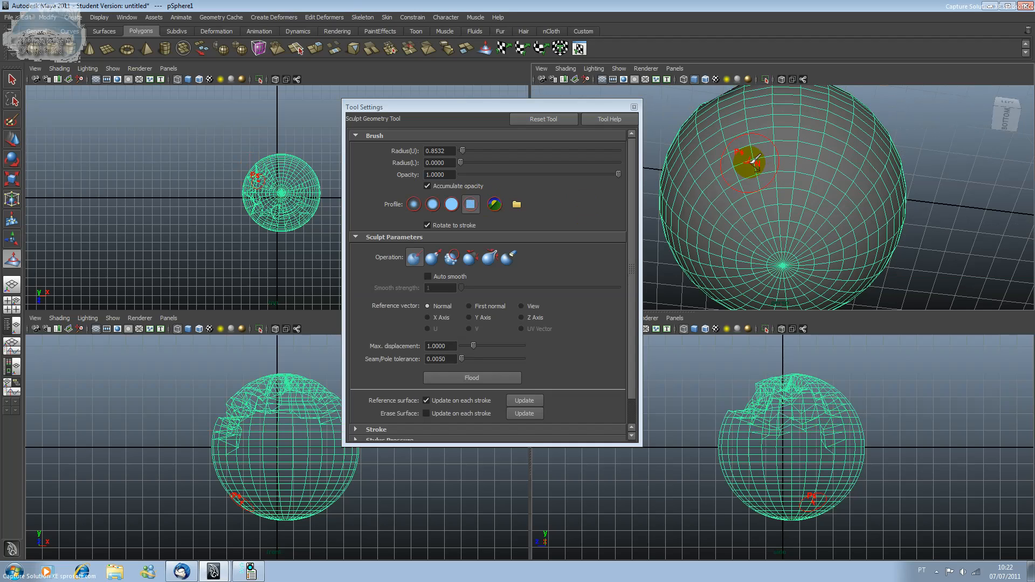
left_click(493, 204)
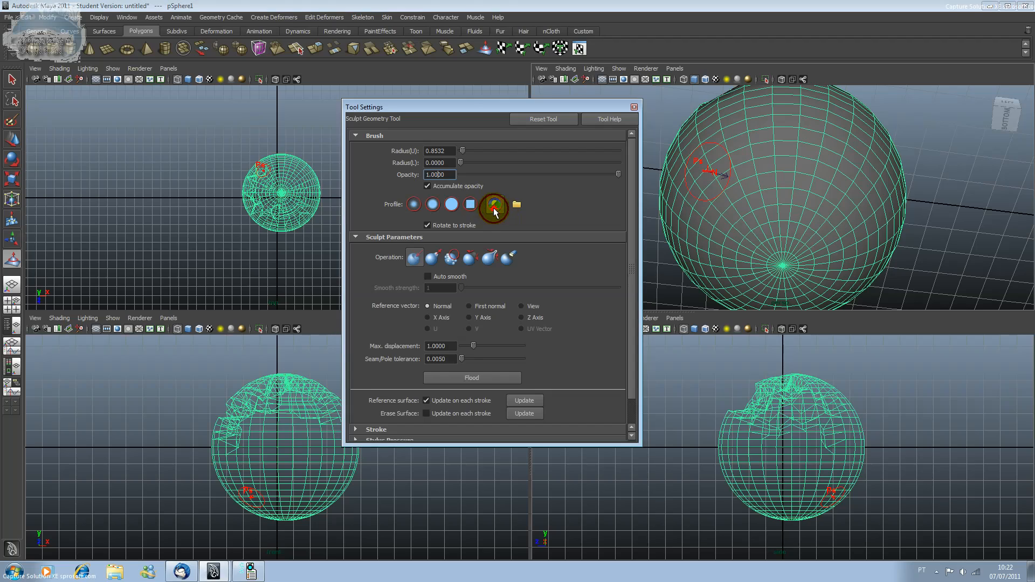
mouse_move(772, 176)
left_mouse_down()
mouse_move(793, 183)
mouse_move(807, 134)
left_mouse_up()
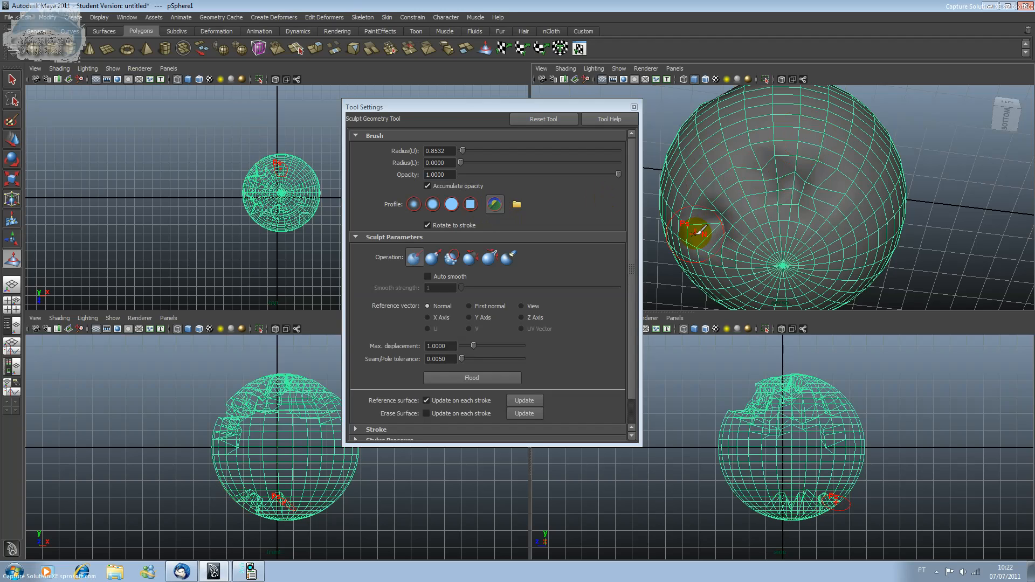
mouse_move(701, 236)
left_mouse_down("alt")
mouse_move(746, 225)
mouse_move(774, 238)
mouse_move(753, 249)
left_mouse_up("alt")
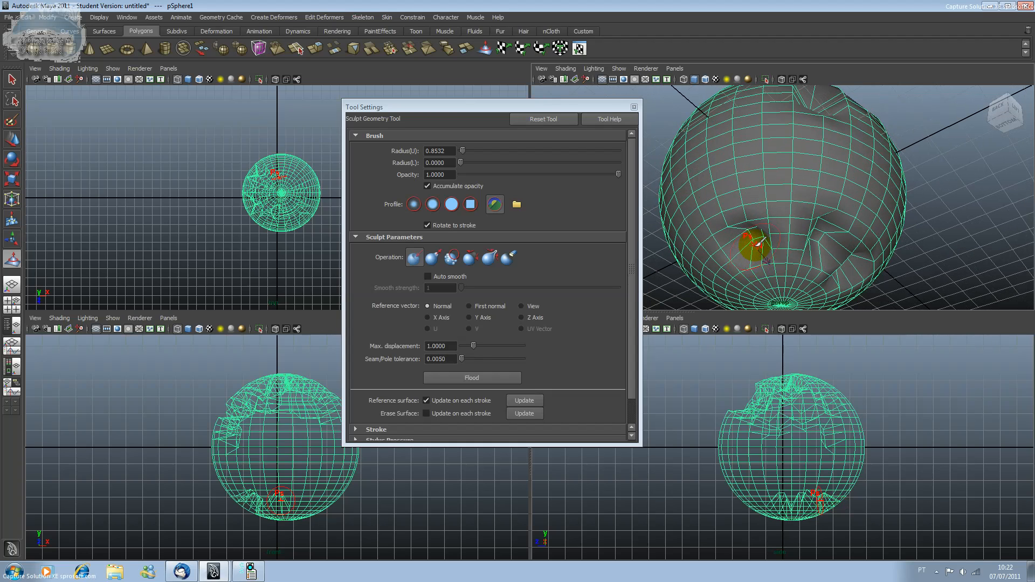
scroll(757, 248, "up", 3)
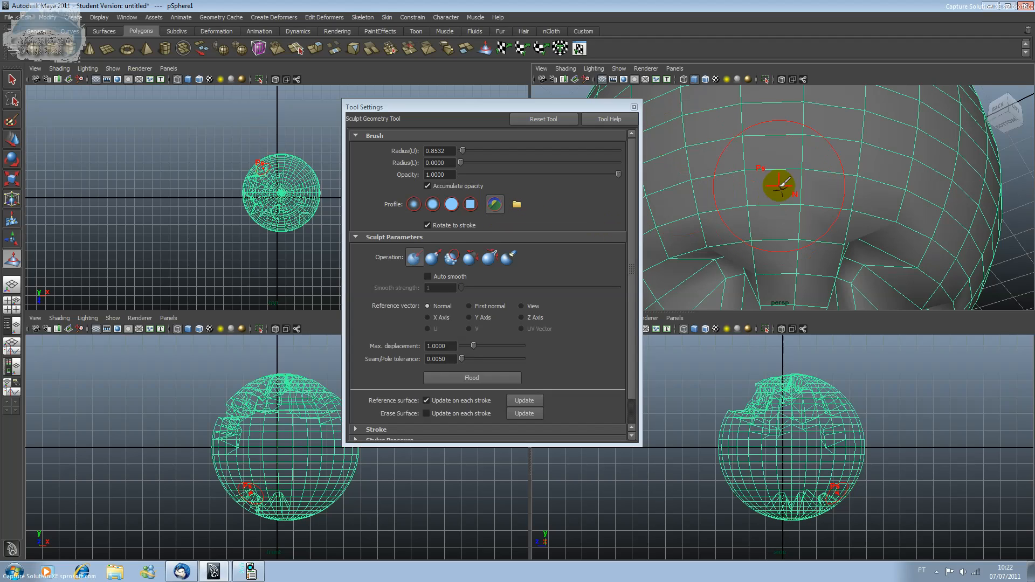
left_click(774, 157)
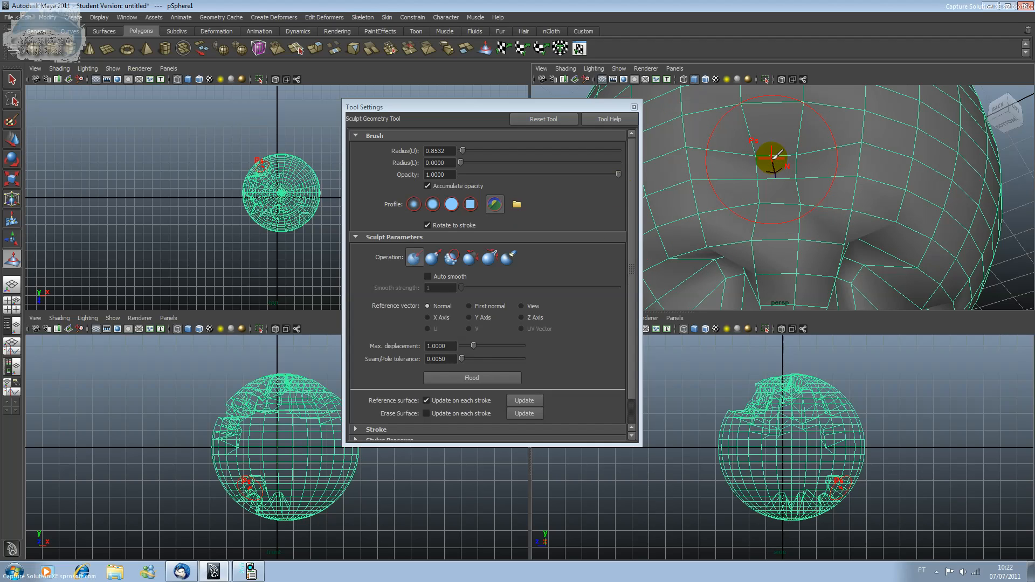
Browse for a brush profile file, examine the selectable file types, and close the browser without loading one
left_click(516, 205)
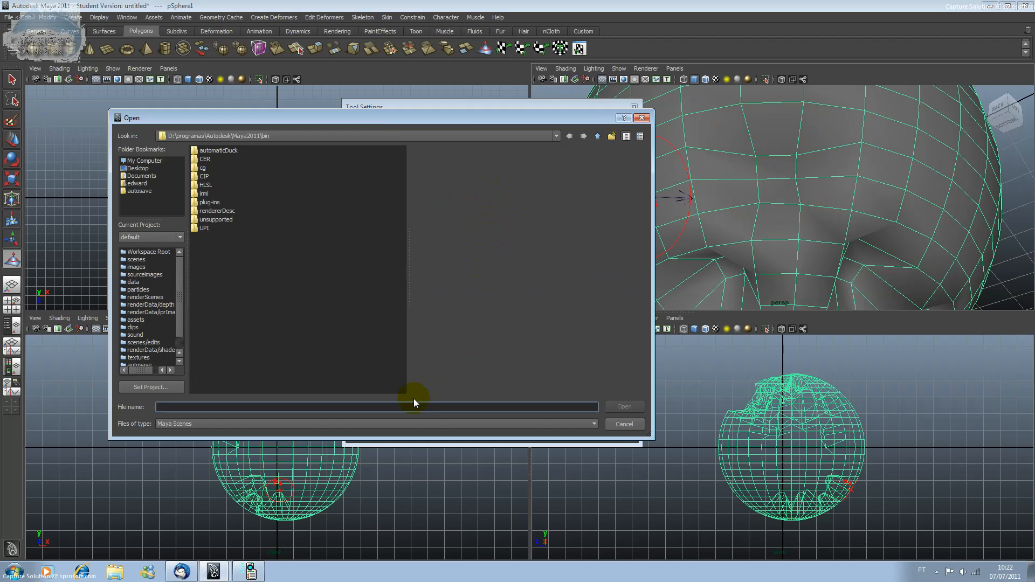
left_click(415, 424)
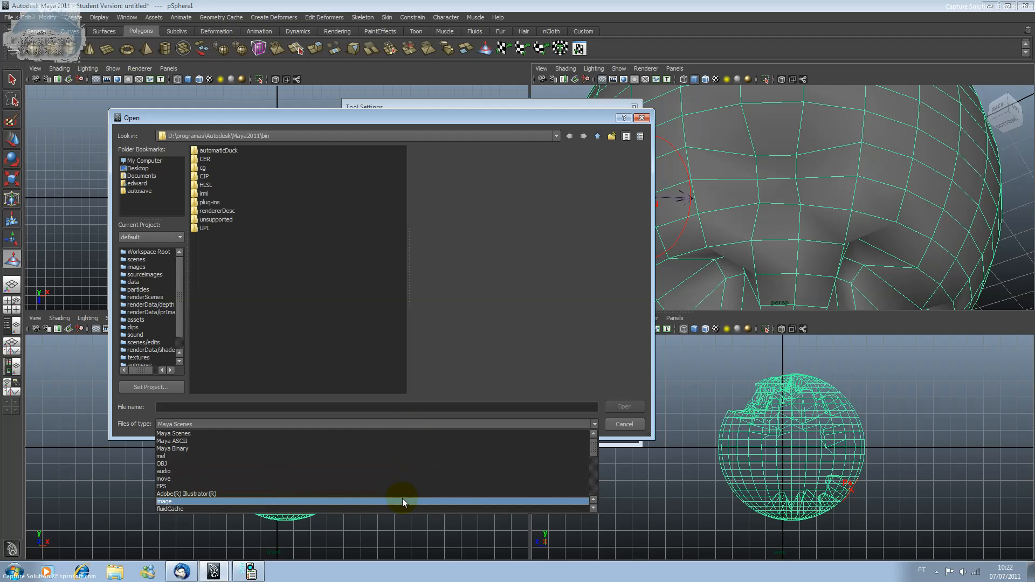
left_click(631, 425)
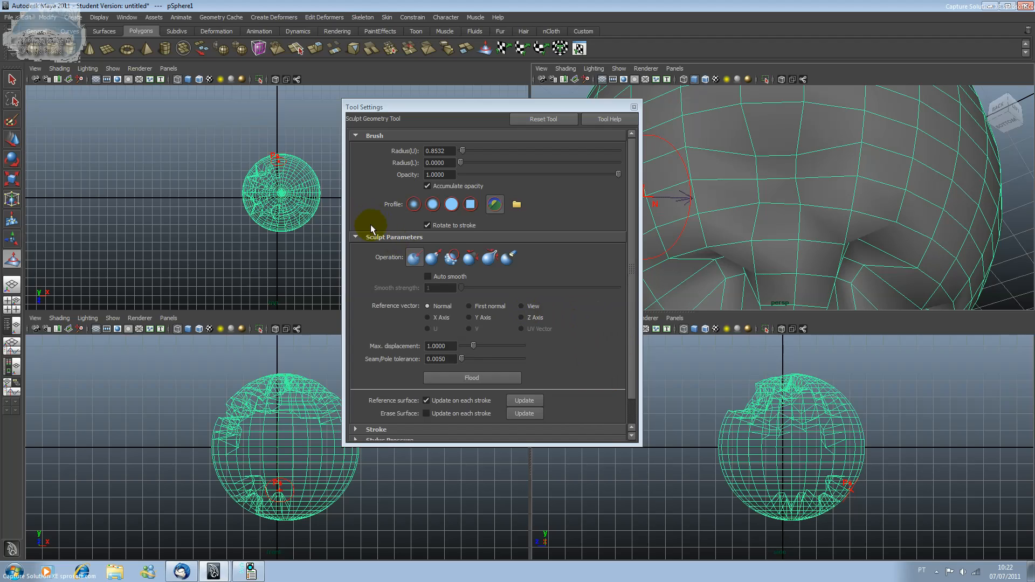
Leave the Sculpt Geometry Tool for the Select Tool and delete the sculpted sphere
left_click(422, 256)
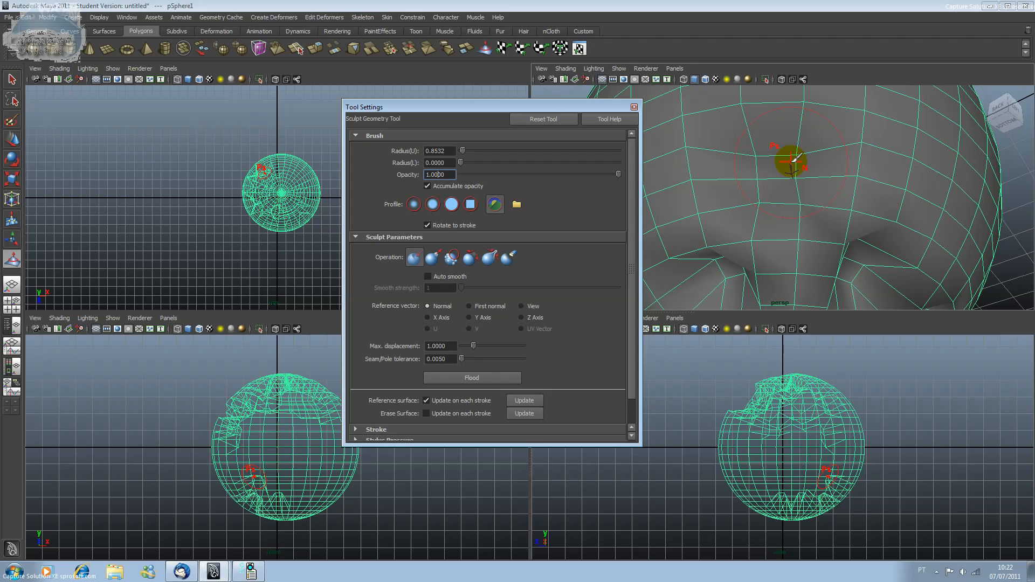
scroll(793, 159, "down", 5)
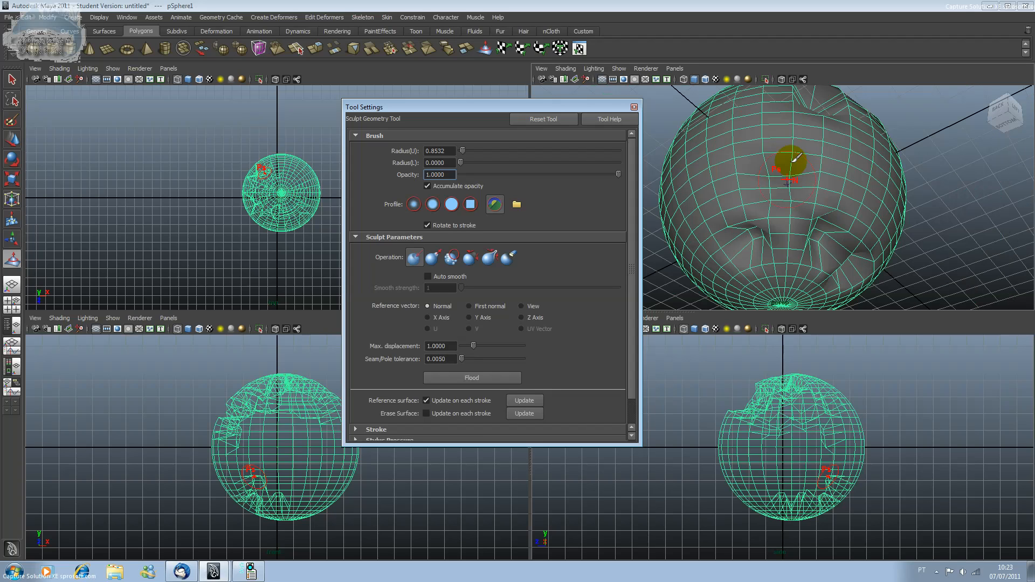
mouse_move(743, 113)
left_mouse_down("alt")
mouse_move(755, 120)
mouse_move(749, 167)
mouse_move(733, 178)
left_mouse_up("alt")
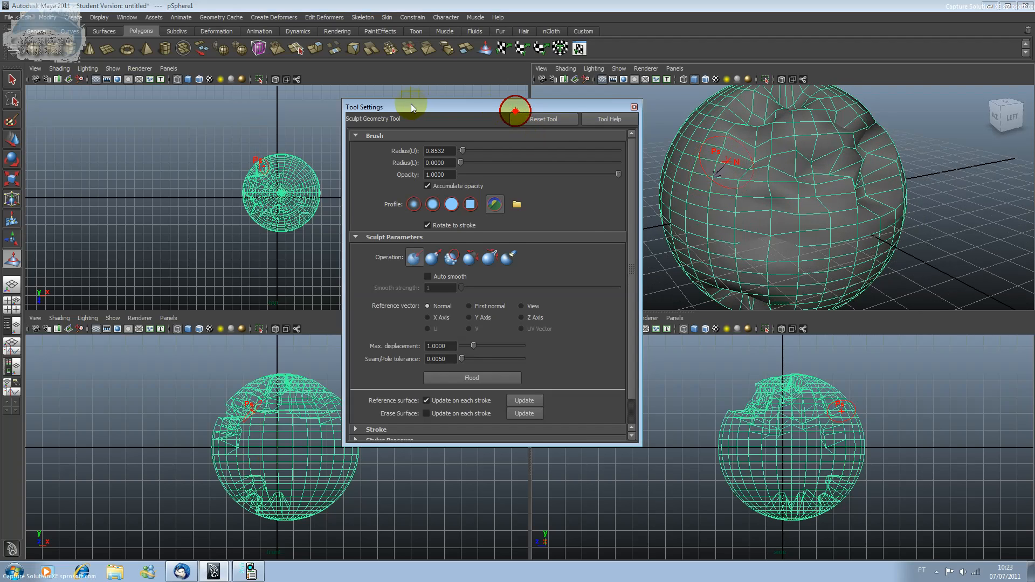
left_click_drag(411, 104, 307, 96)
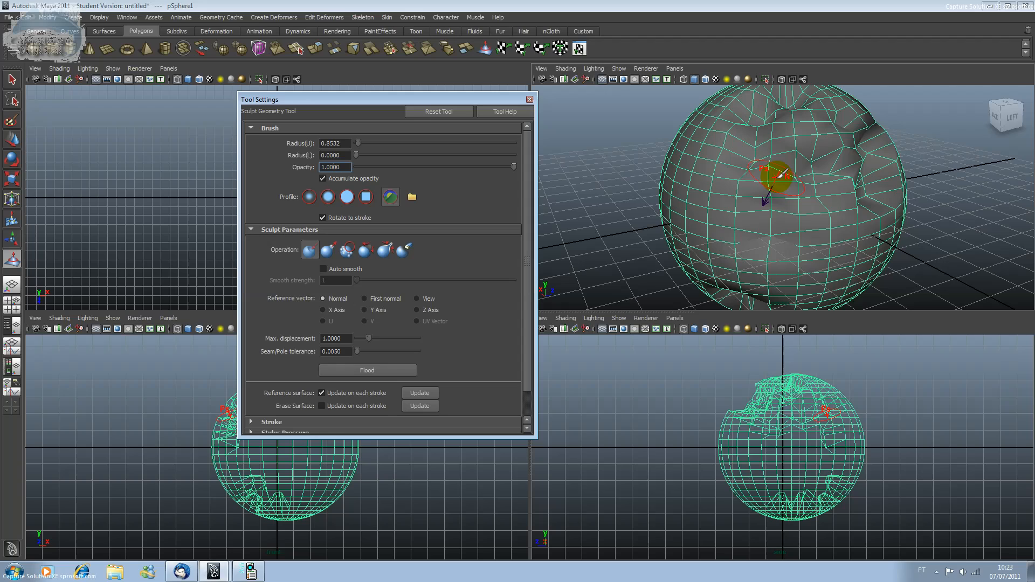
left_click(777, 177)
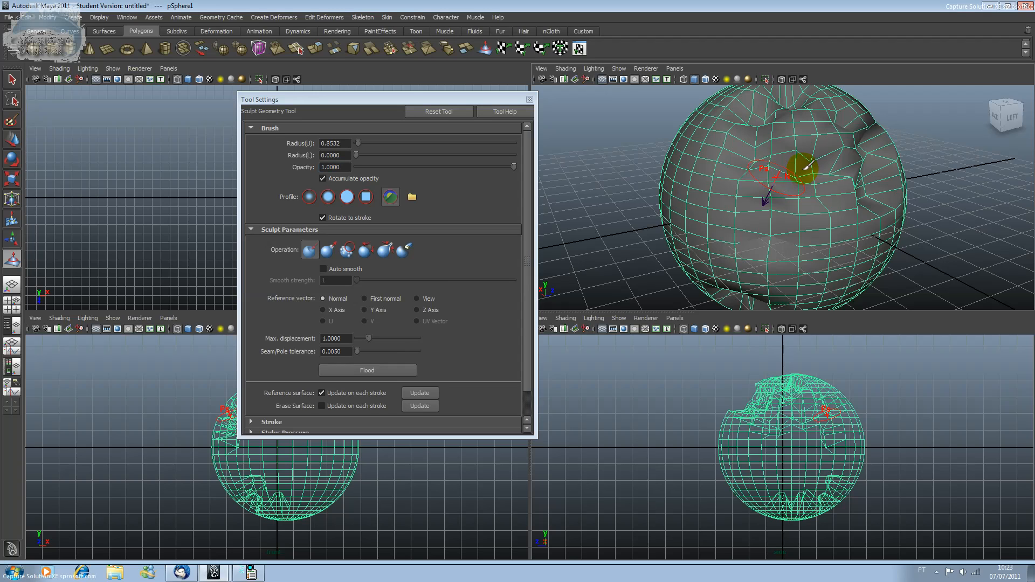
left_click(12, 80)
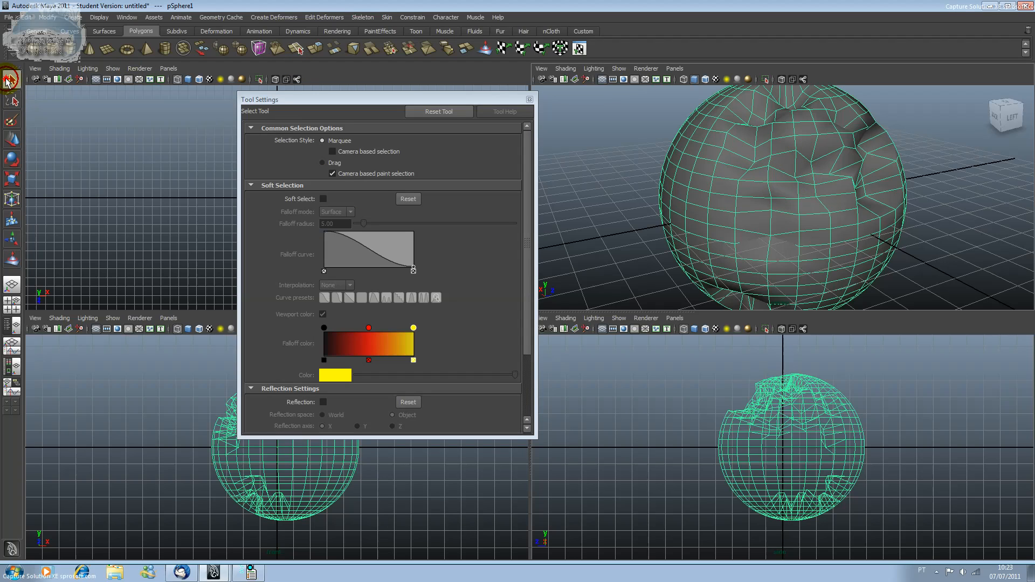
key("Delete")
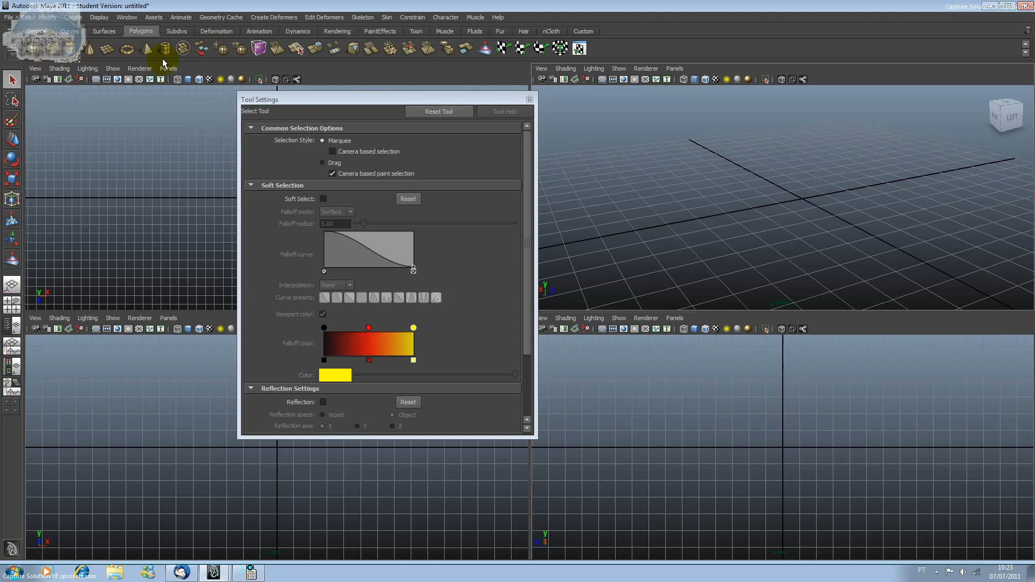
Create a polygon plane about 40 by 20 units in the top view, centred near the origin
left_click(662, 149)
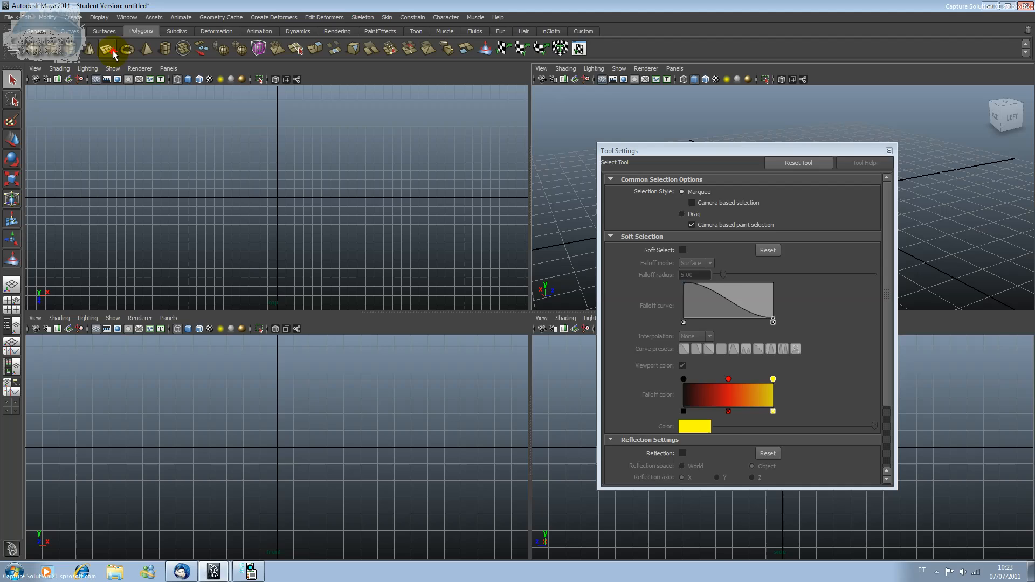
left_click(107, 49)
left_click_drag(79, 96, 437, 272)
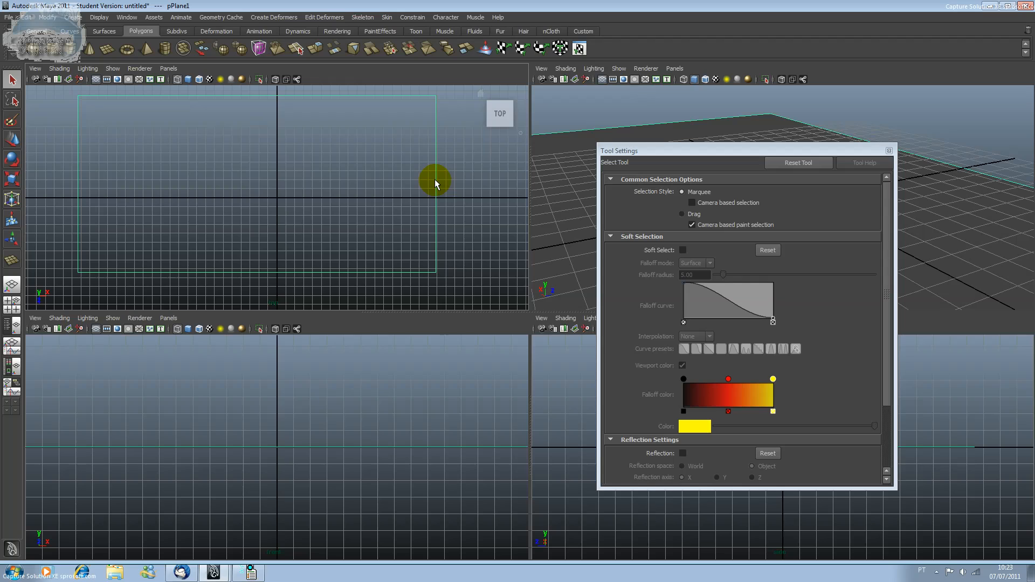
Set the plane's width and height subdivisions to 10 each in its polyPlane attributes
key("ctrl+a")
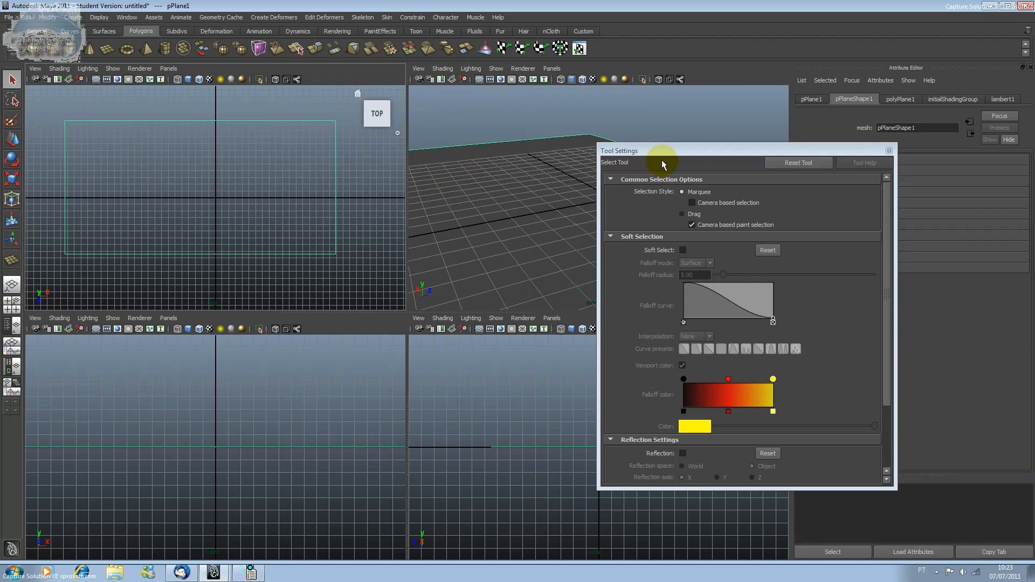
left_click(889, 150)
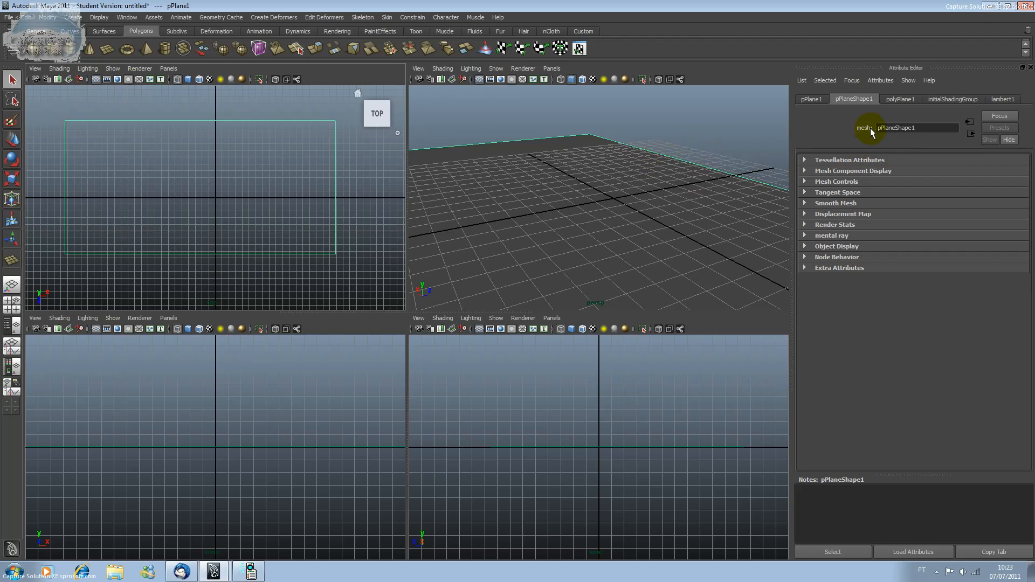
left_click_drag(849, 76, 655, 109)
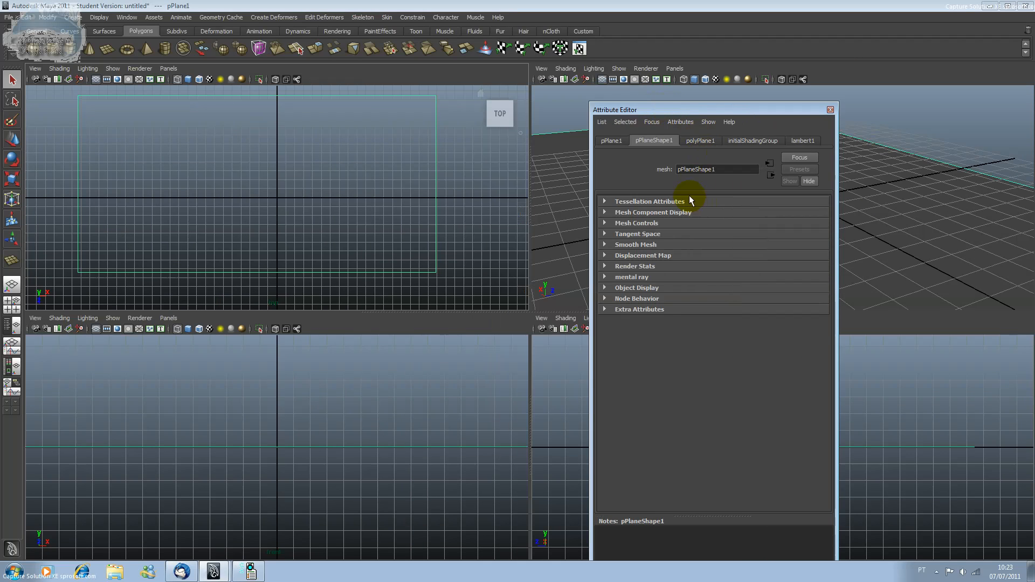
left_click(704, 140)
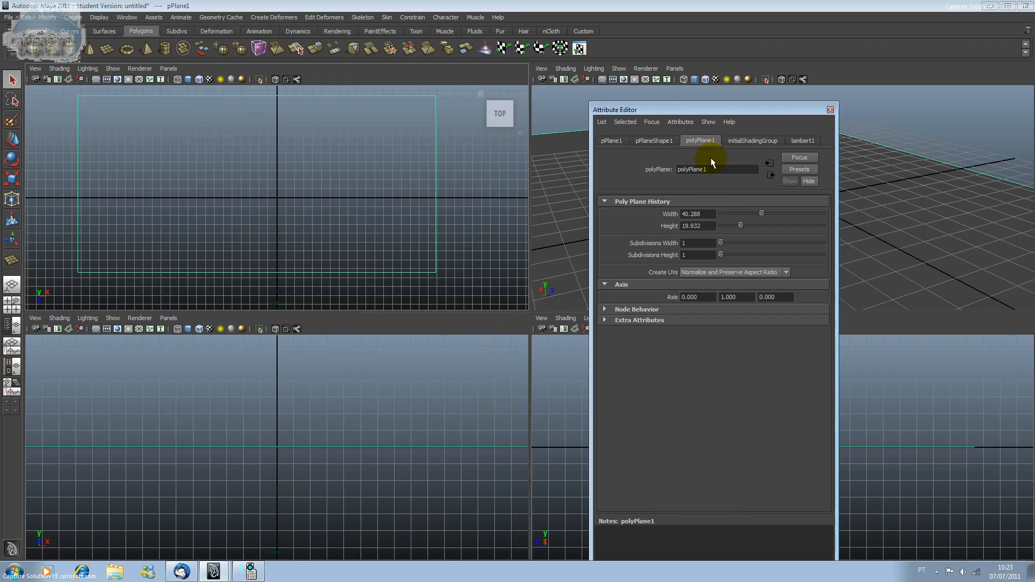
left_click(710, 243)
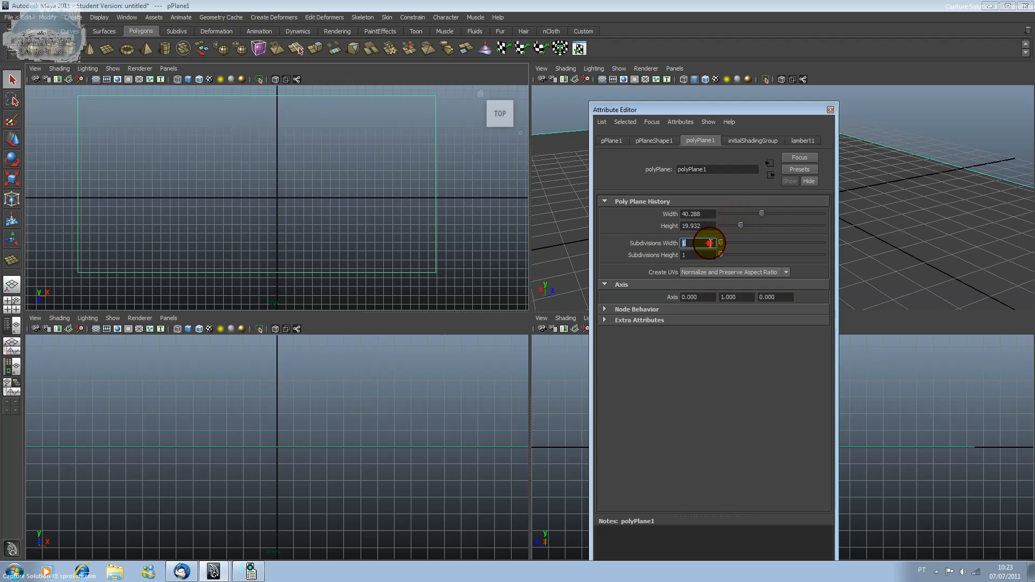
type("10")
key("Tab")
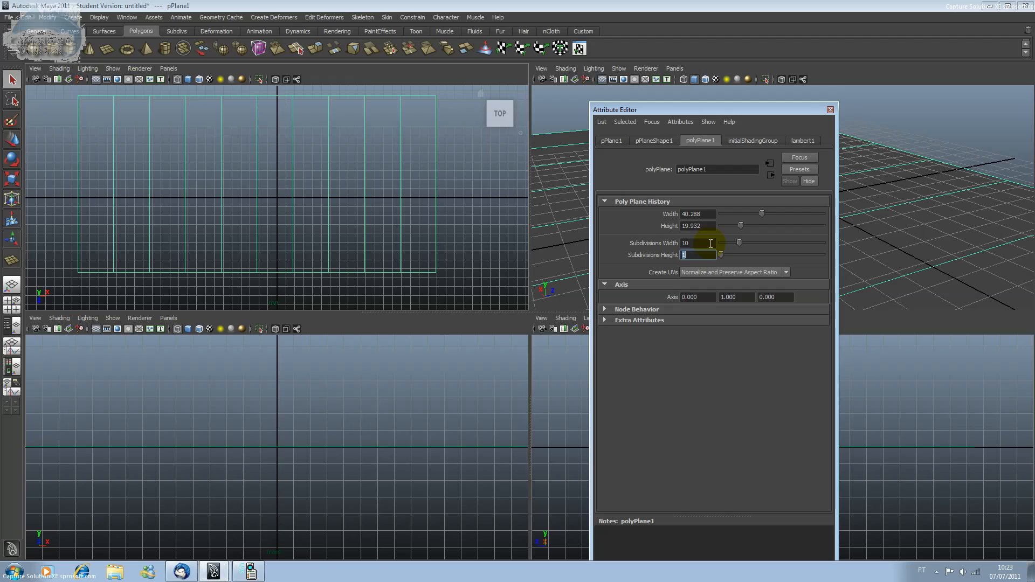
type("1")
key("Return")
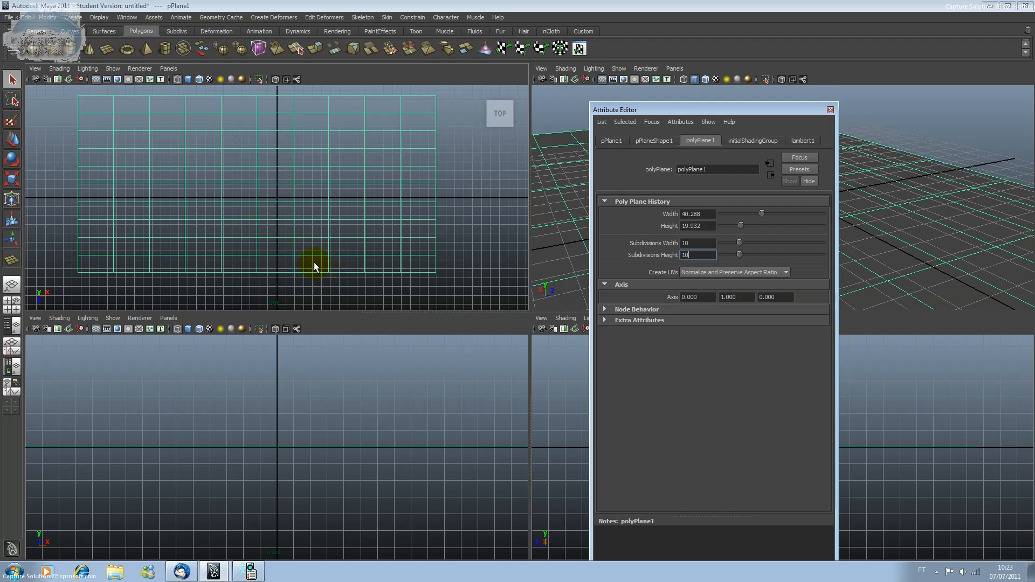
Close the plane's attributes and make a first dent in the plane with the Sculpt Geometry Tool in the perspective view
left_click(268, 448)
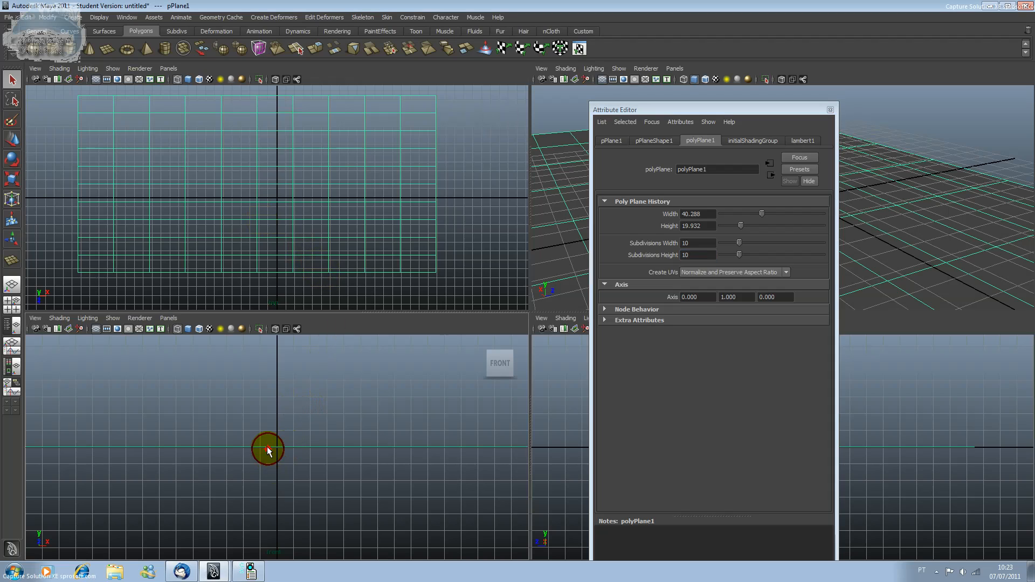
scroll(268, 449, "up", 8)
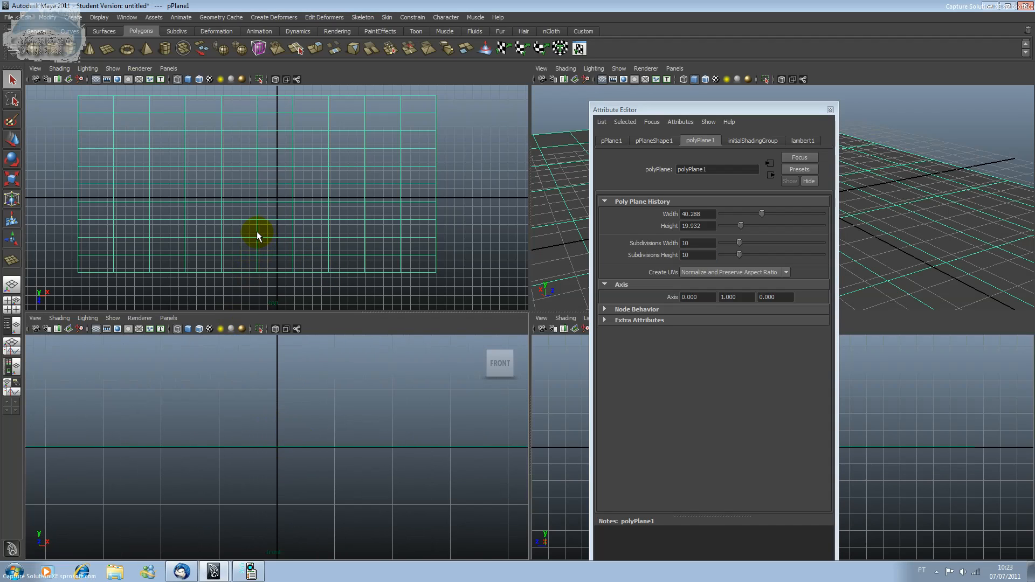
left_click(829, 110)
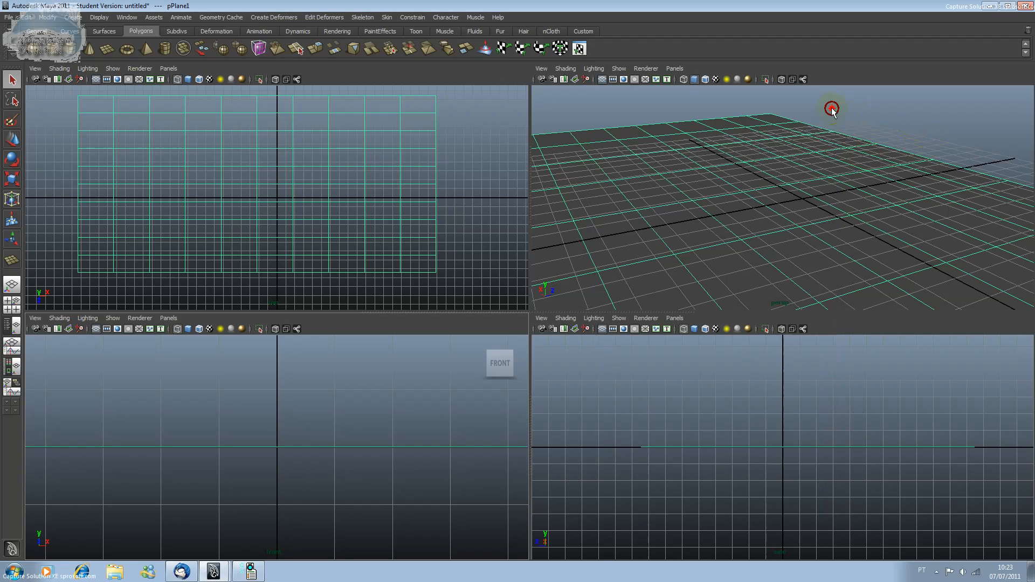
left_click(488, 51)
left_click(685, 198)
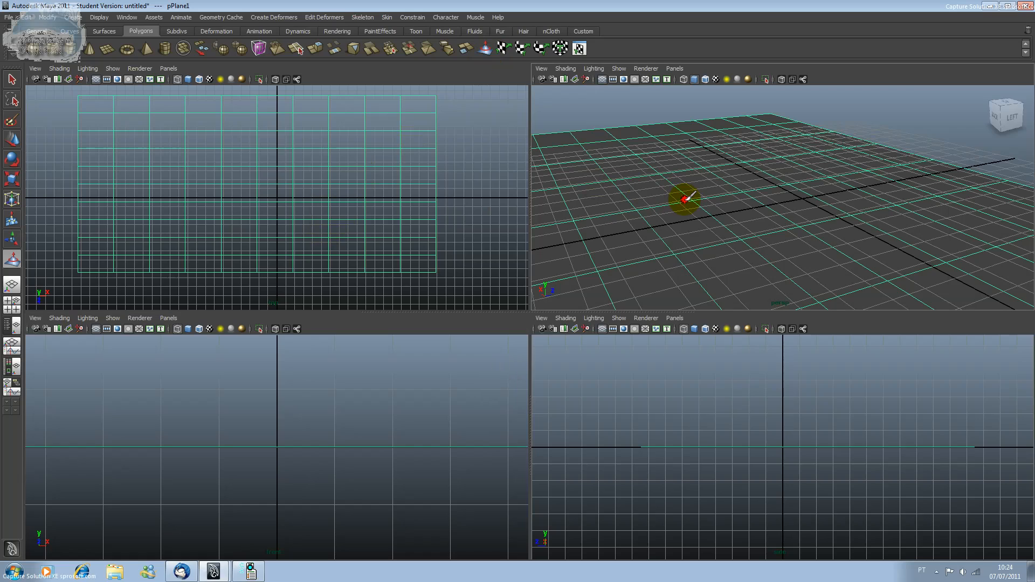
left_click_drag(685, 199, 831, 221)
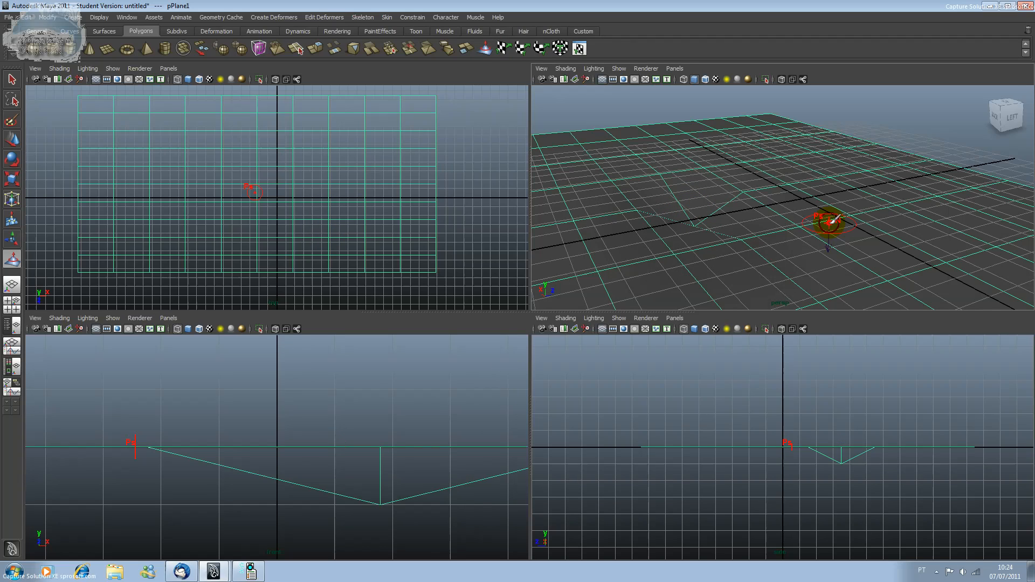
Try two more dents at other spots on the plane in the perspective view and undo both
left_click(830, 221)
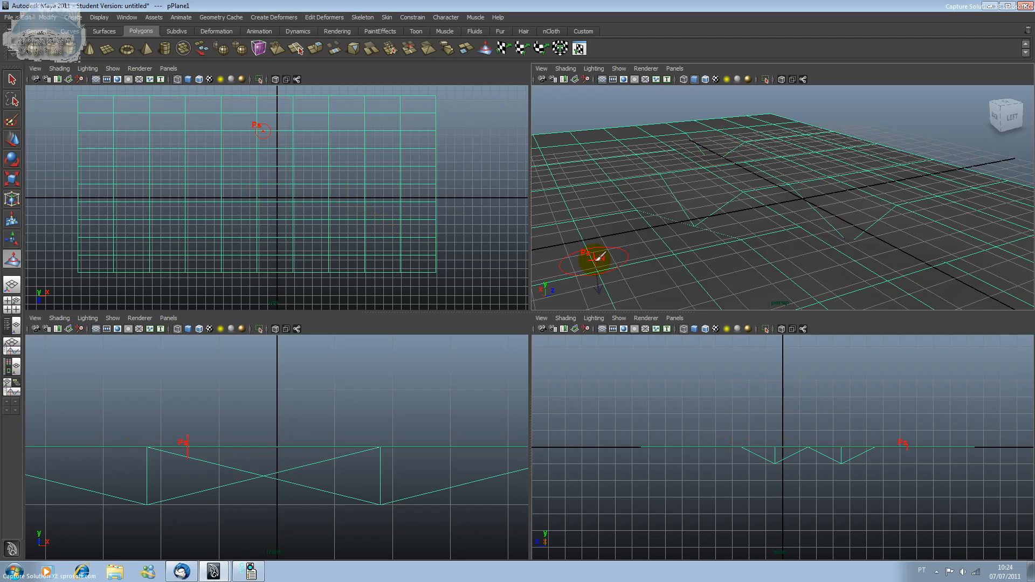
left_click(599, 257)
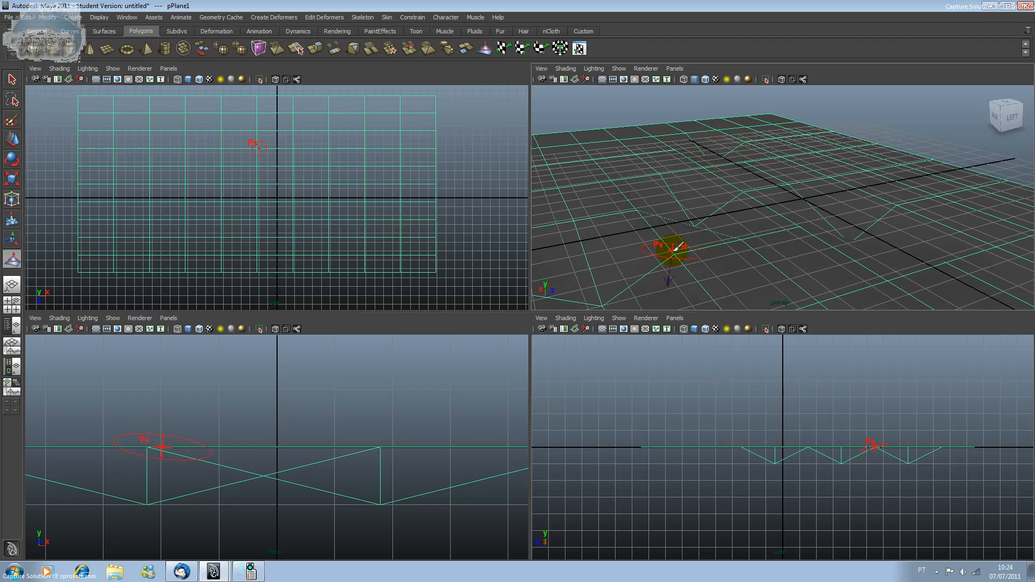
key("ctrl+z")
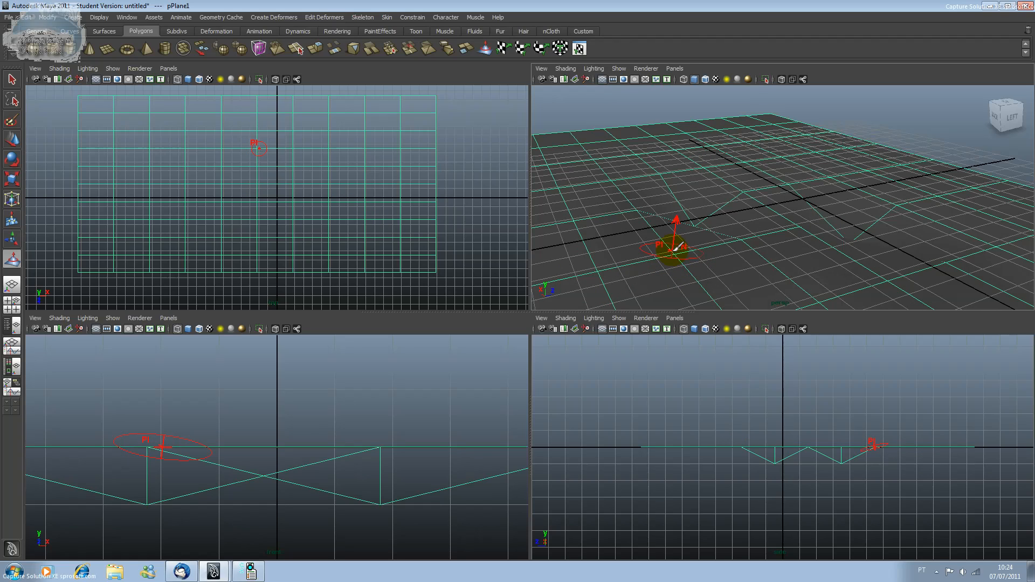
key("ctrl+z")
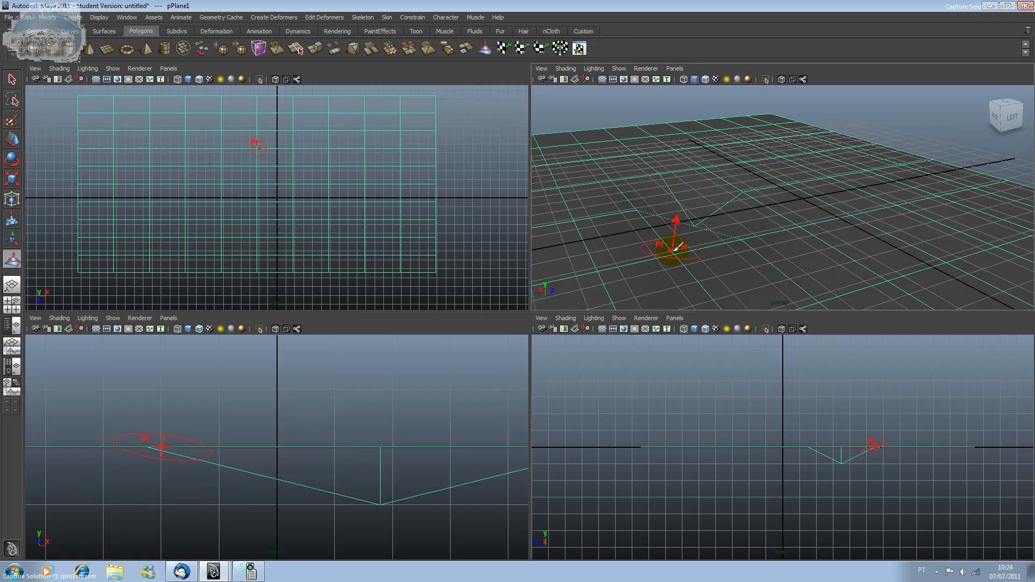
Undo the remaining sculpted dents in the plane and leave the Sculpt Geometry Tool for the Select Tool
key("ctrl+z")
key("ctrl+z")
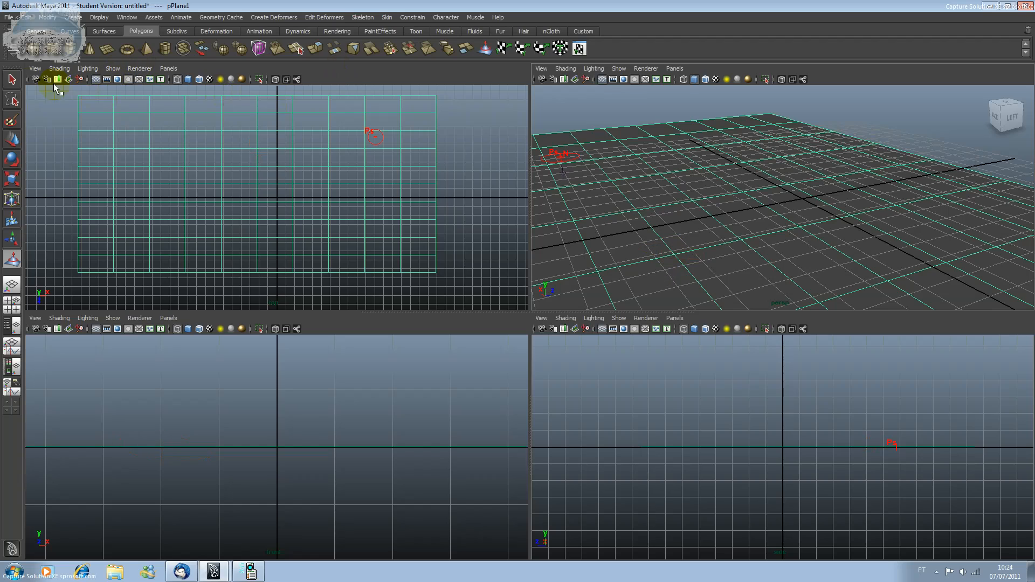
key("q")
Set the plane's width and height subdivisions to 30 each in its polyPlane attributes and close the attributes
left_click(293, 113)
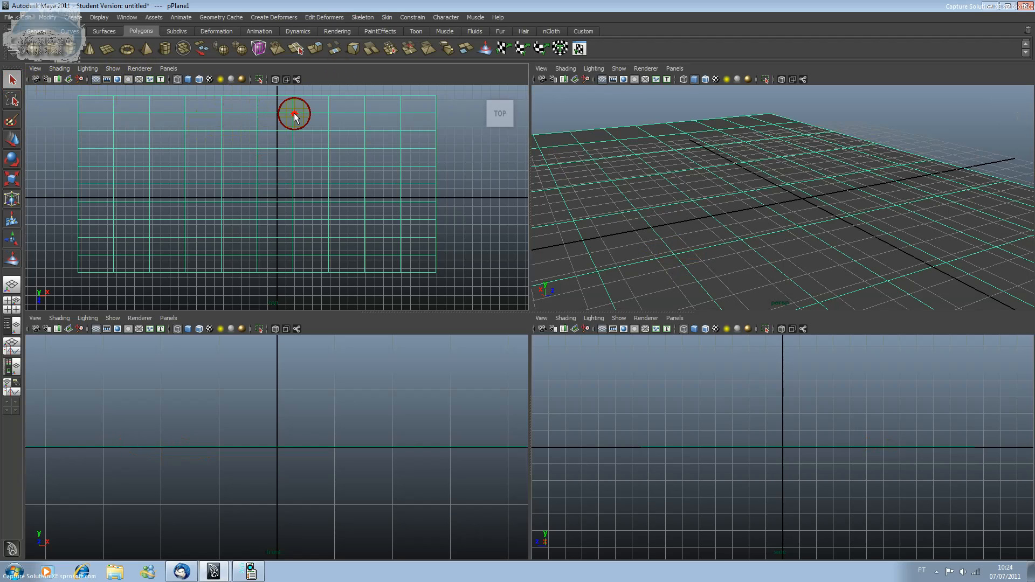
key("ctrl+a")
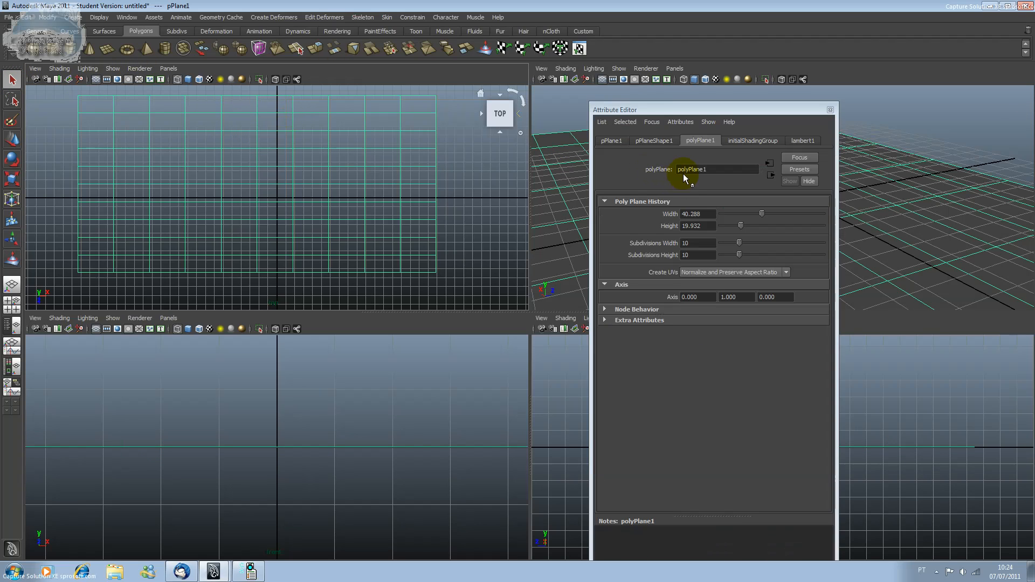
double_click(707, 243)
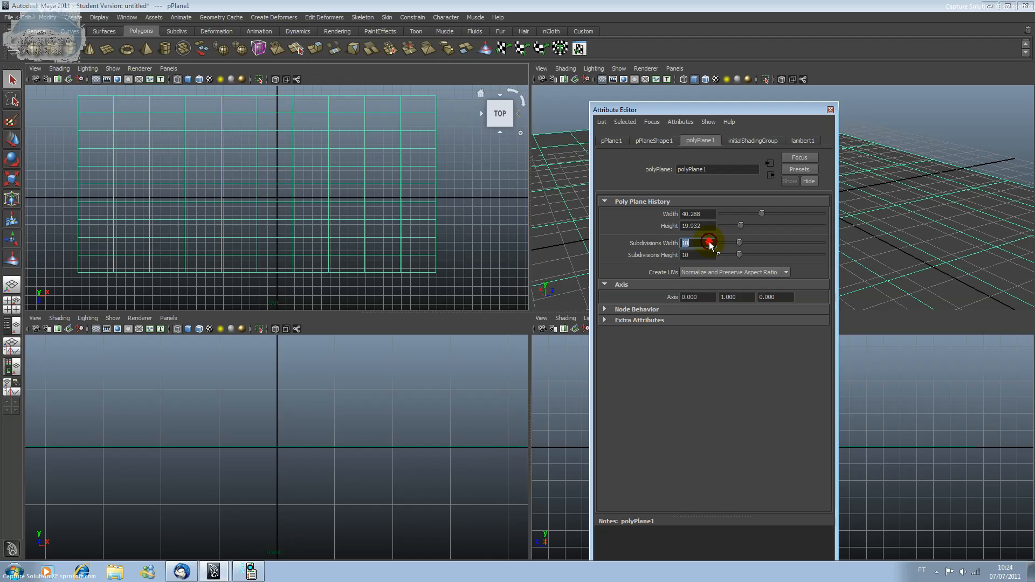
type("30")
key("Tab")
type("30")
key("Return")
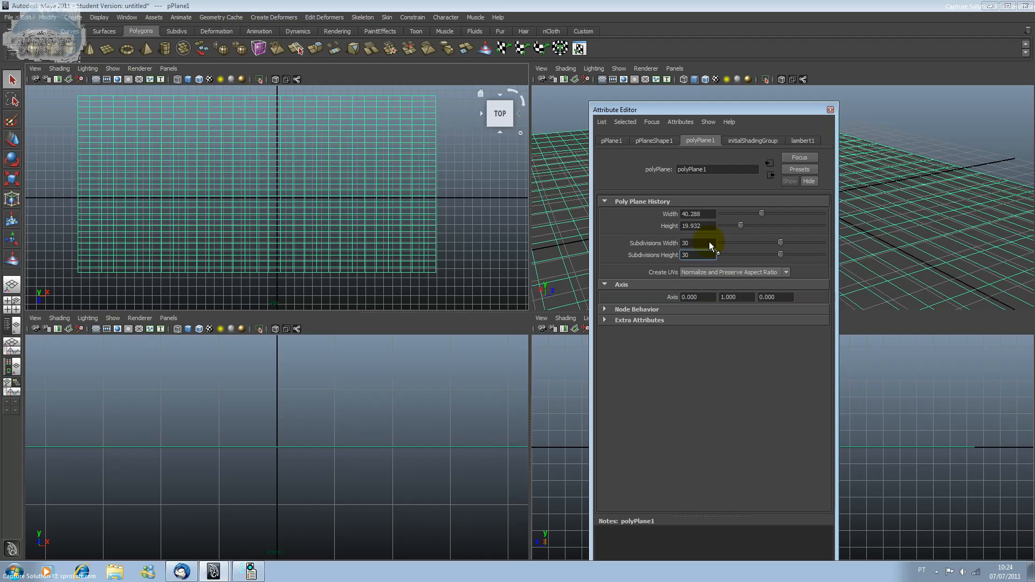
left_click(829, 111)
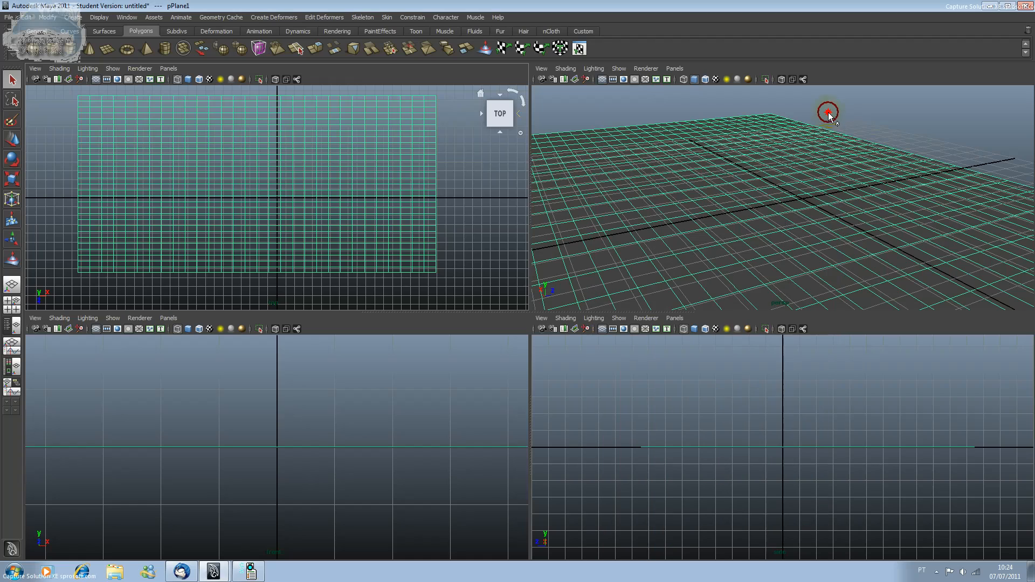
Raise several ridges across the plane in the perspective view with the Sculpt Geometry Tool's Pull operation
double_click(480, 49)
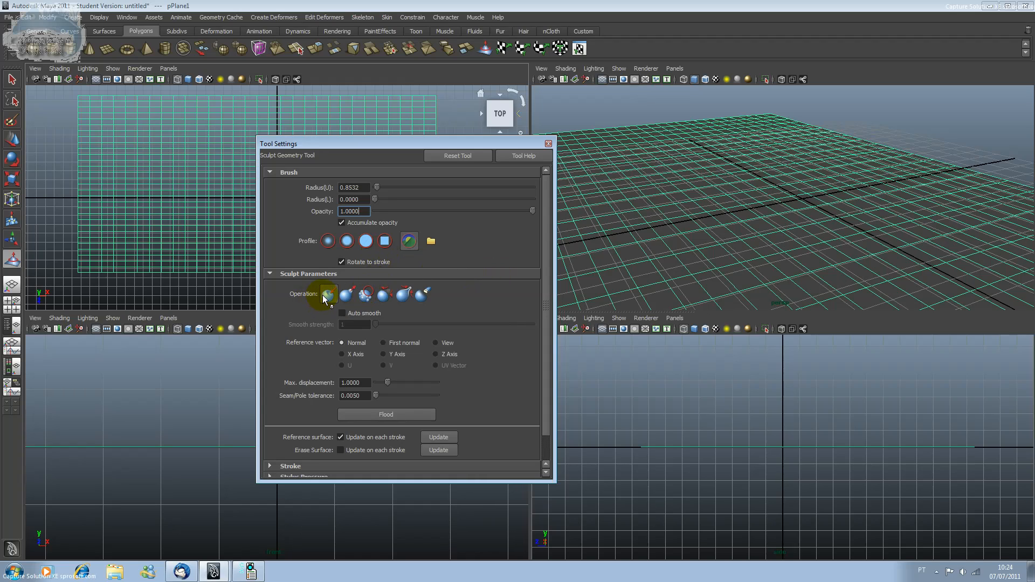
left_click(344, 295)
left_click(688, 213)
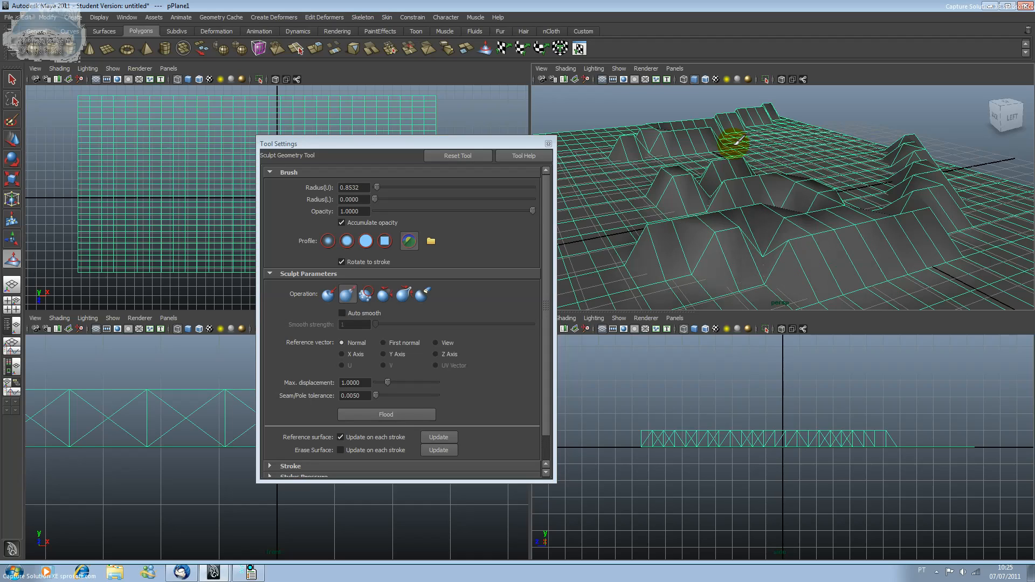
mouse_move(738, 141)
left_mouse_down()
mouse_move(784, 159)
mouse_move(726, 171)
mouse_move(745, 167)
left_mouse_up()
mouse_move(624, 194)
left_mouse_down()
mouse_move(606, 254)
mouse_move(604, 226)
left_mouse_up()
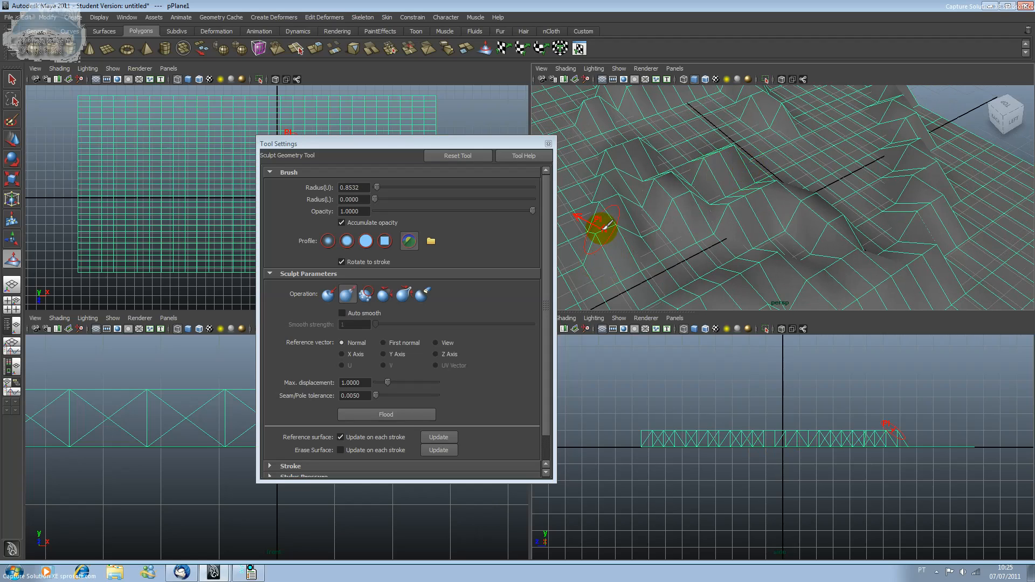
Enable Auto smooth for the Sculpt Geometry Tool with a smooth strength of 5 and inspect the sculpted ridges
left_click(357, 318)
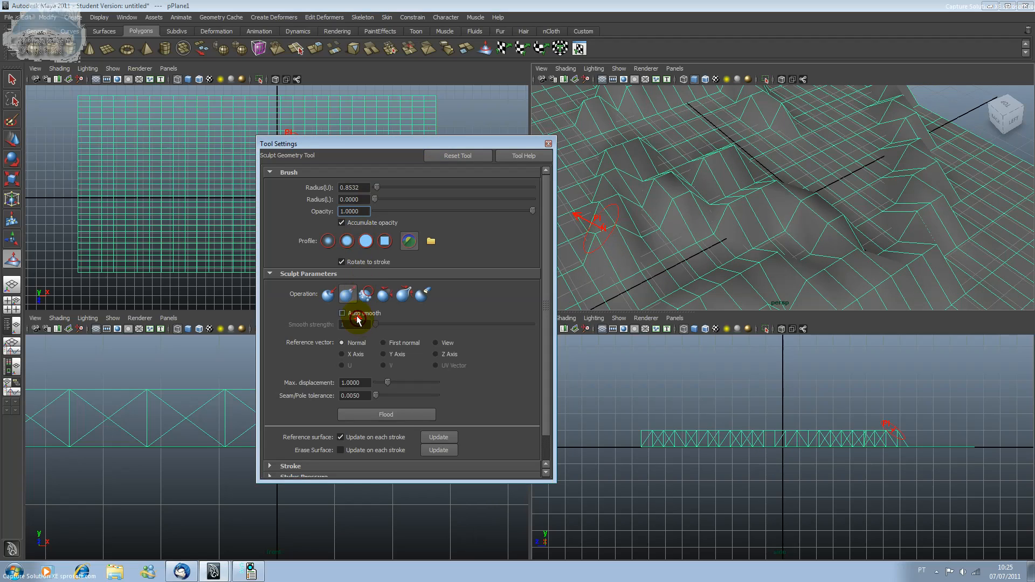
left_click(356, 314)
left_click_drag(379, 322, 445, 324)
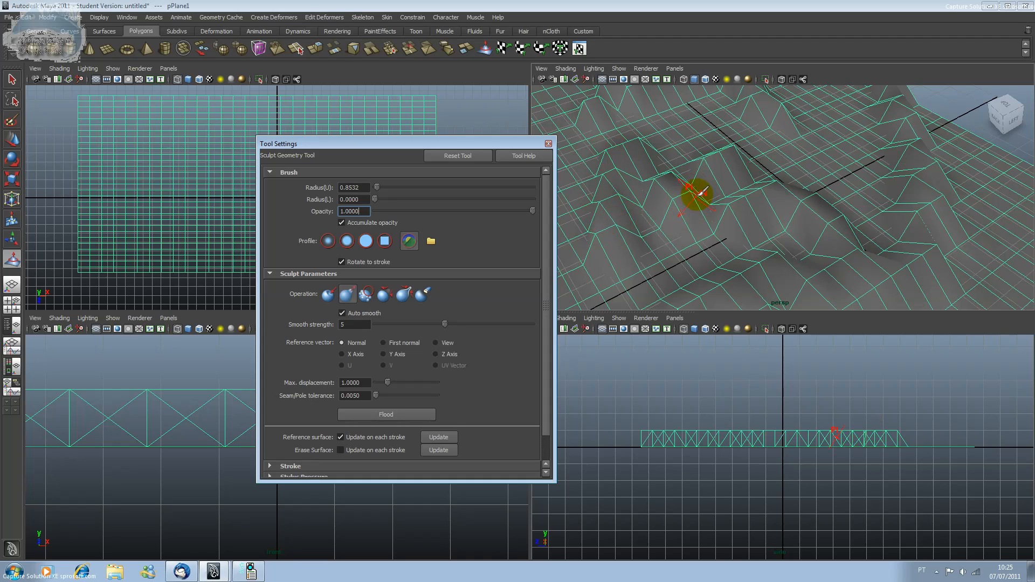
mouse_move(726, 178)
left_mouse_down("alt")
mouse_move(679, 173)
mouse_move(716, 204)
mouse_move(682, 162)
left_mouse_up("alt")
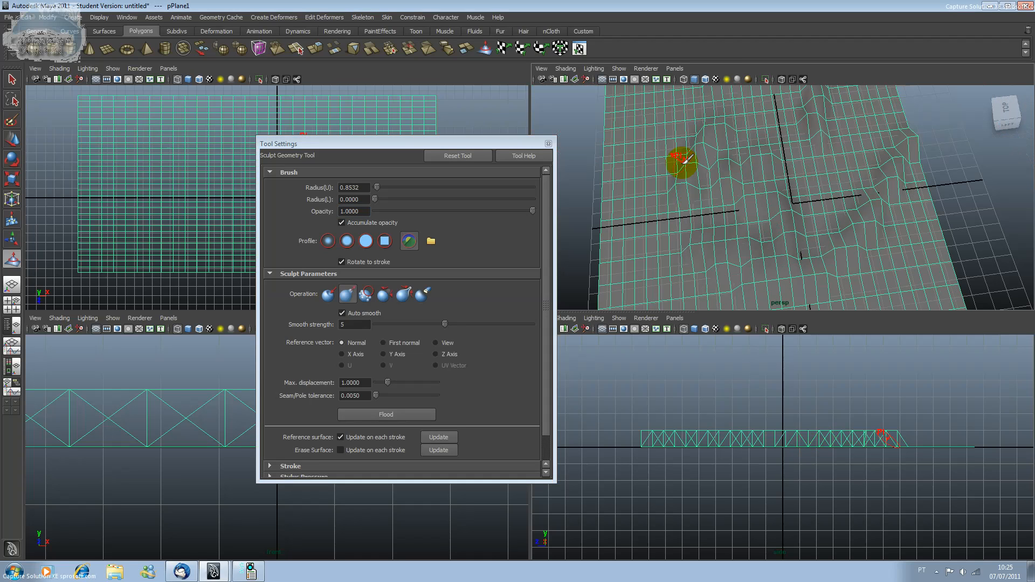
scroll(686, 159, "up", 3)
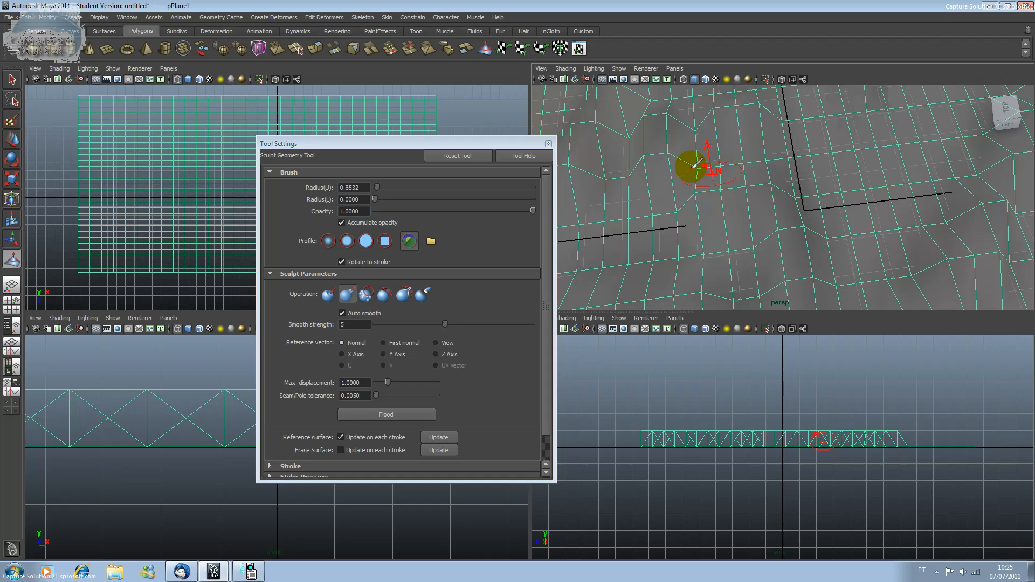
left_click_drag(697, 169, 698, 146, "alt")
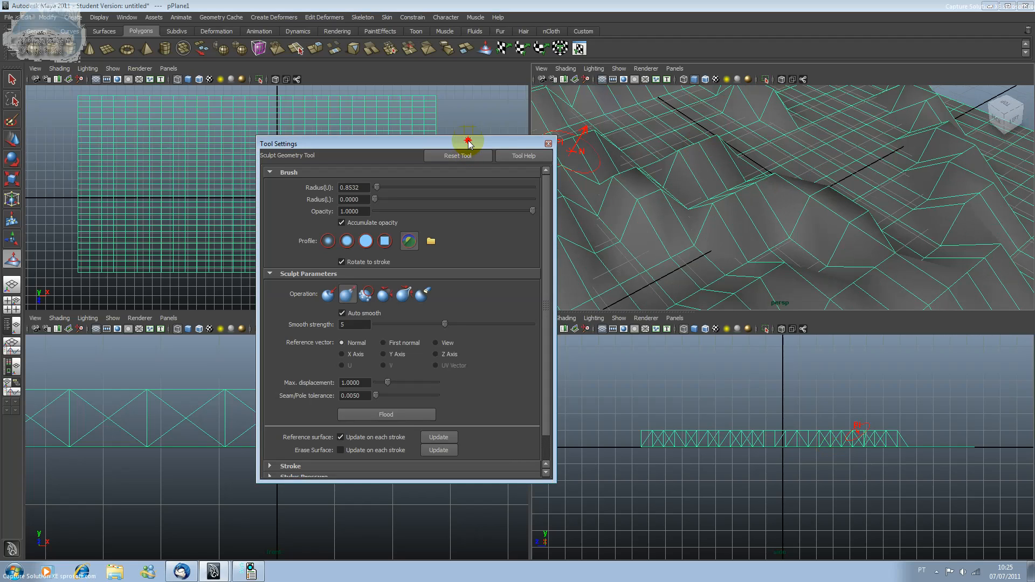
Move the tool settings aside and delete the sculpted plane with the Select Tool active
left_click_drag(467, 146, 645, 225)
left_click(12, 80)
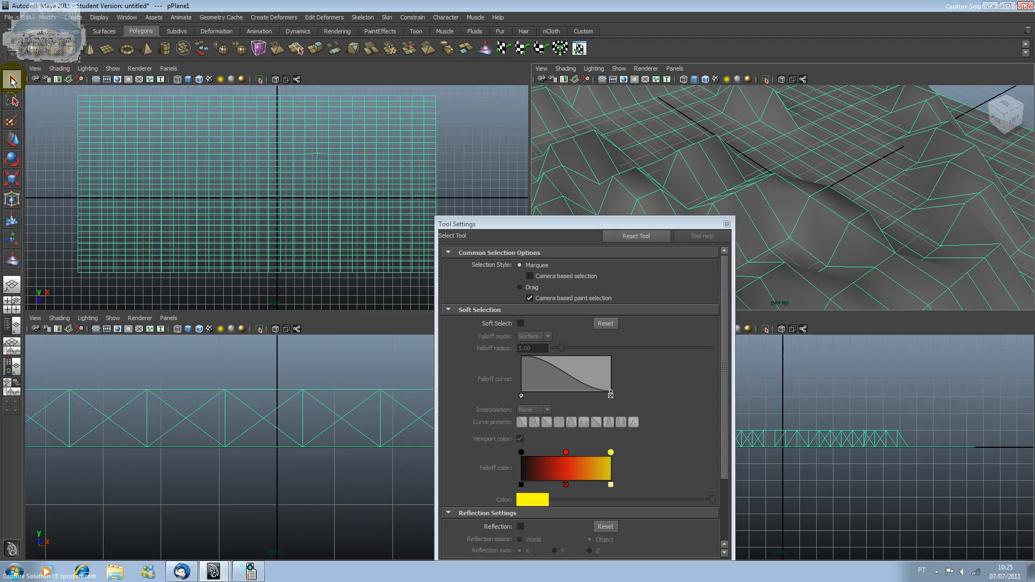
key("Delete")
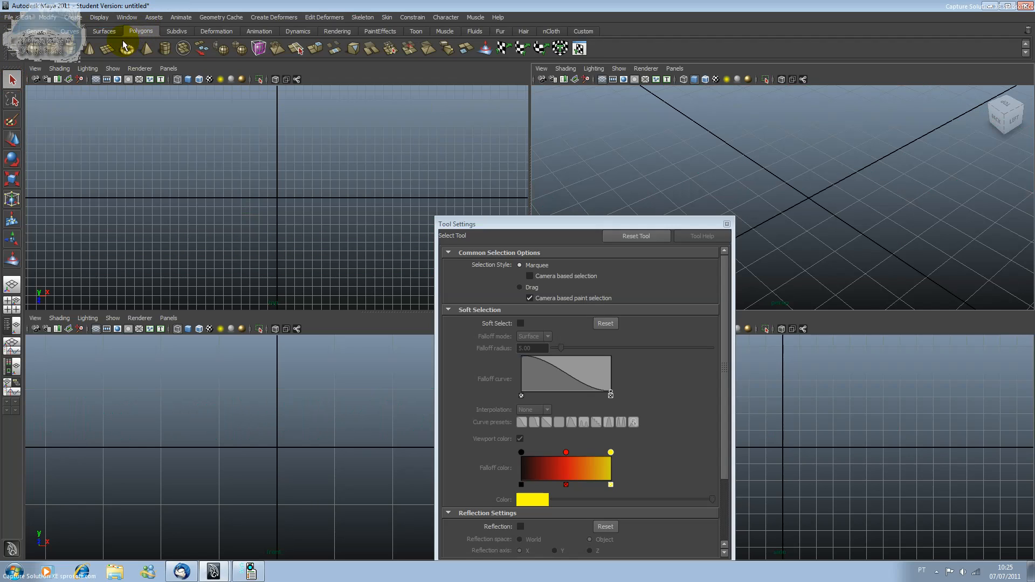
Create a new polygon plane with 30 width and 30 height divisions across the grid in the top view
left_click(107, 48)
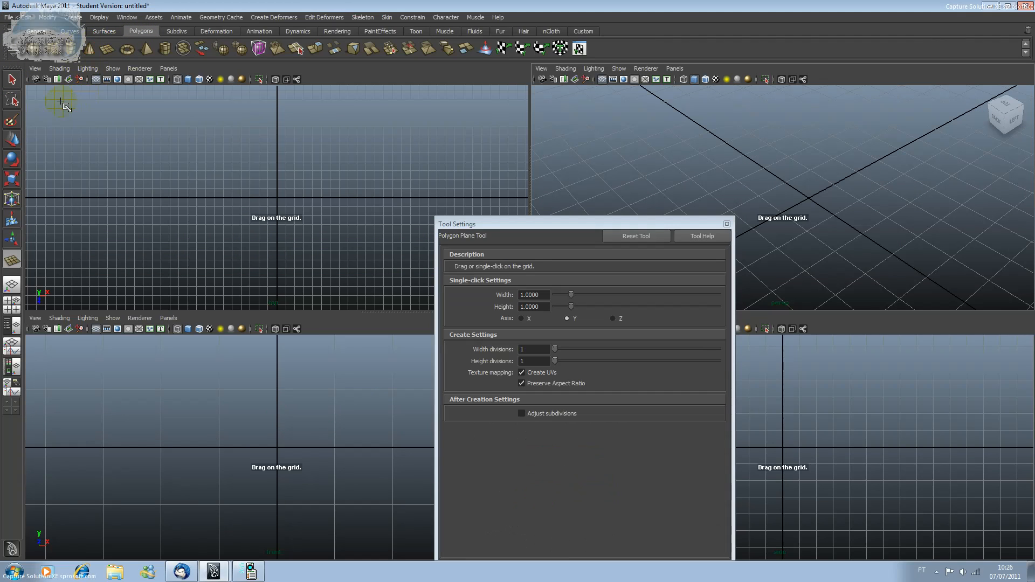
left_click(539, 349)
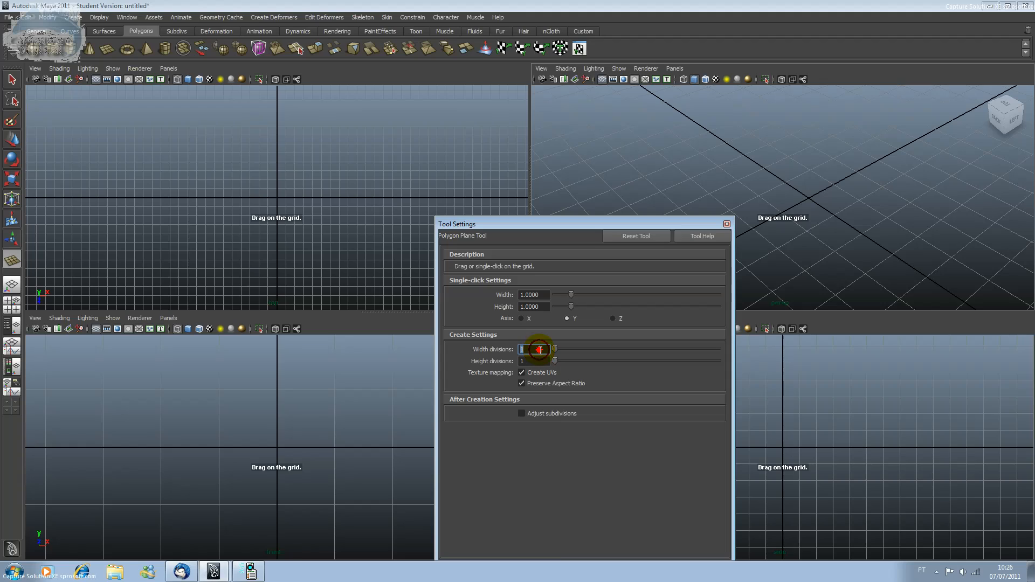
type("40")
key("BackSpace")
key("Tab")
type("30")
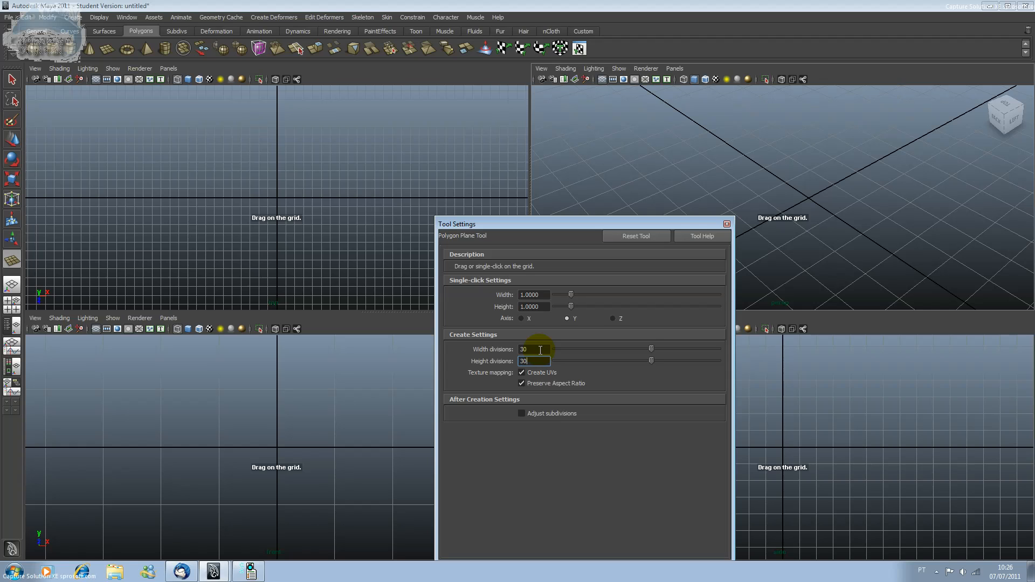
left_click_drag(97, 100, 478, 276)
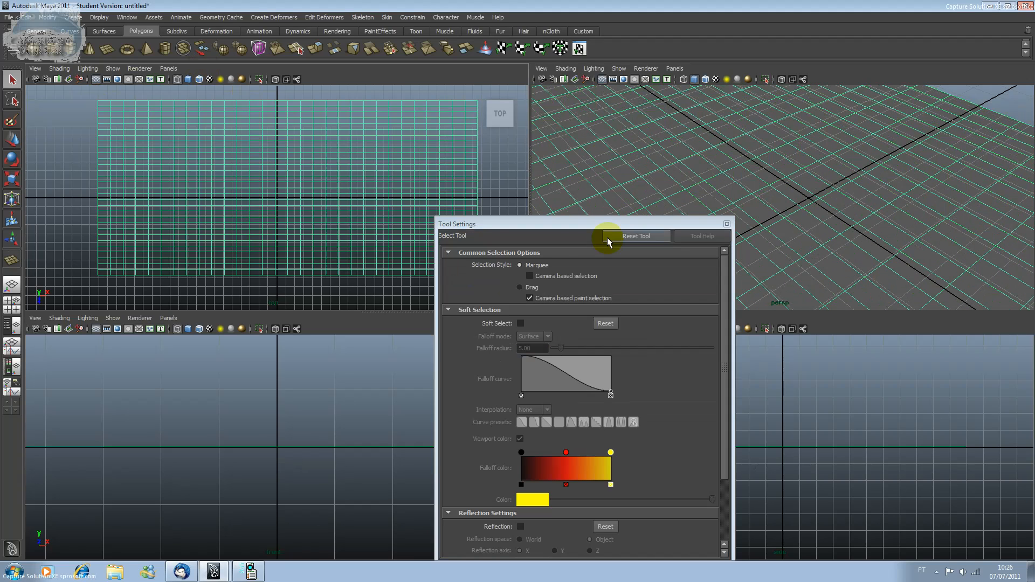
Clear the Select Tool settings away and open the Sculpt Geometry Tool's settings for the new plane
left_click_drag(668, 223, 244, 159)
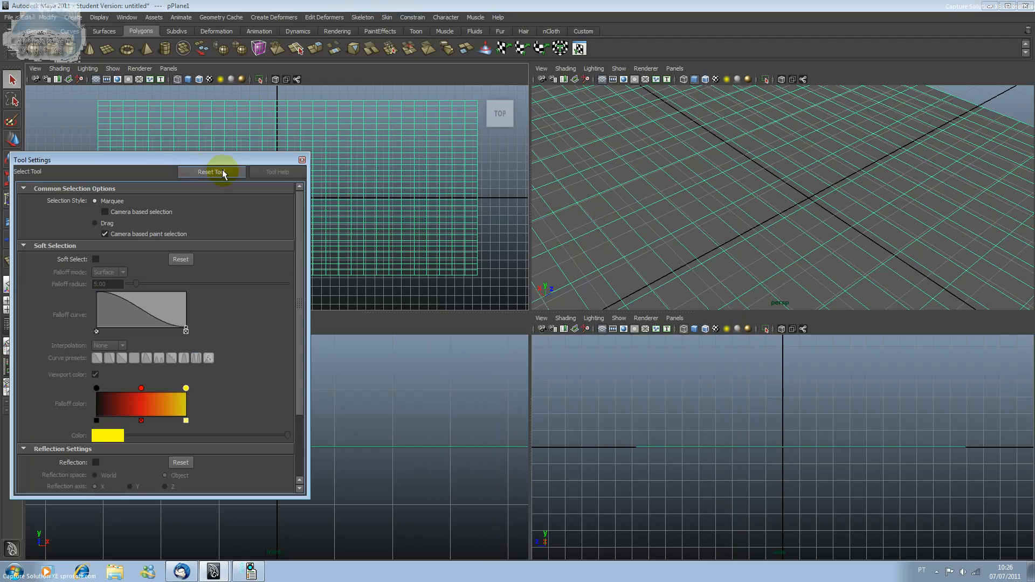
left_click(302, 160)
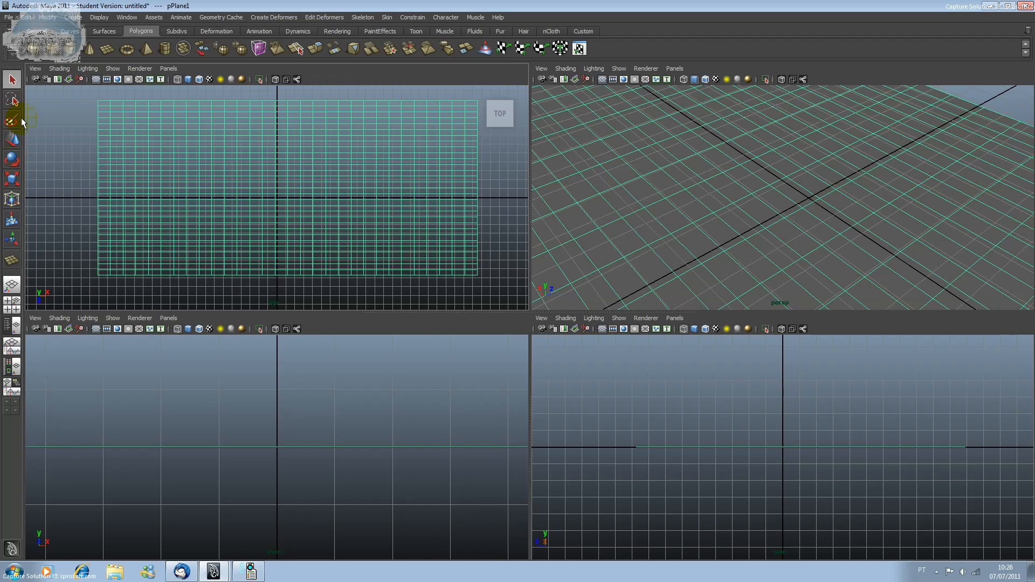
left_click(481, 49)
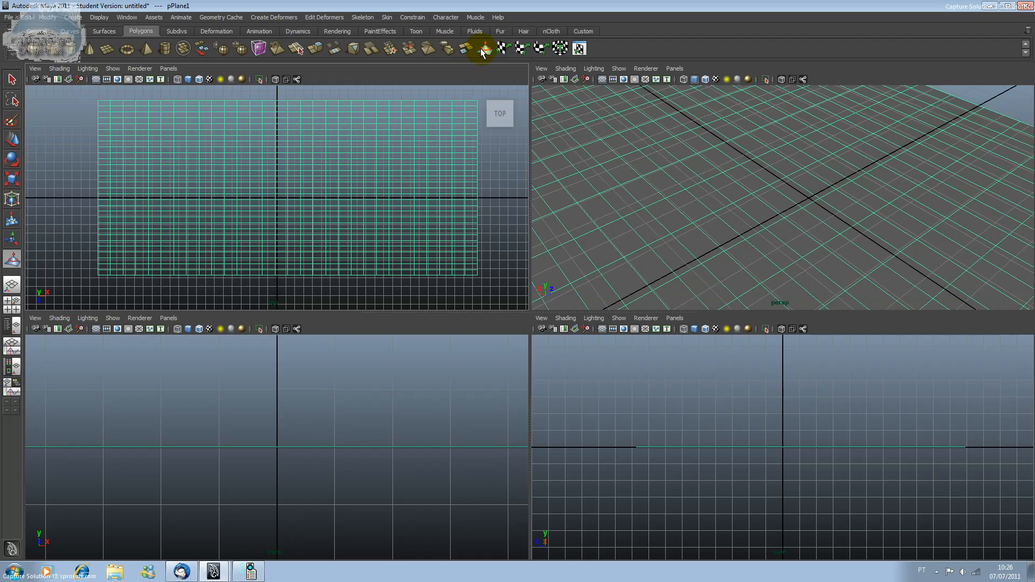
double_click(485, 48)
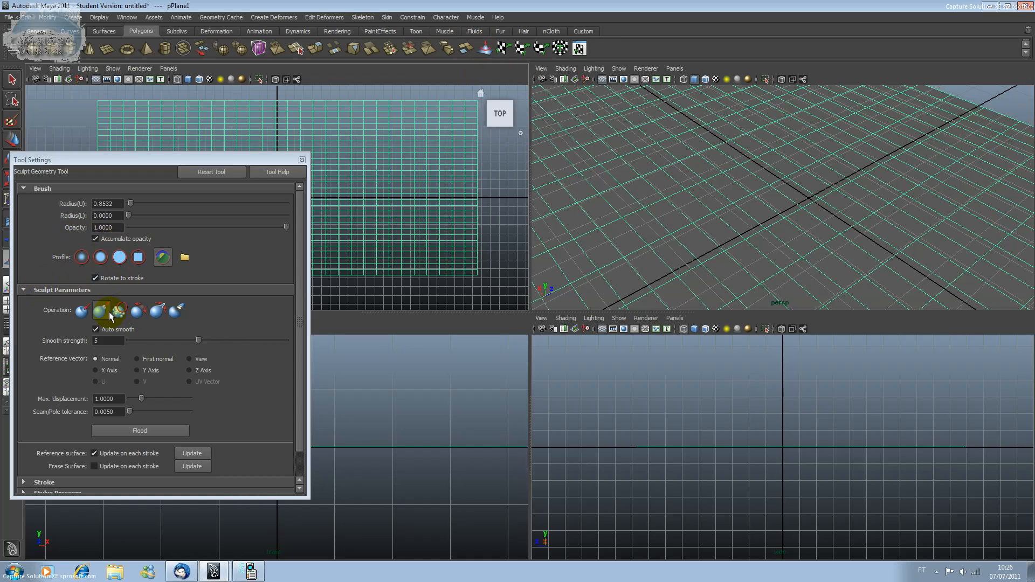
Sculpt several Pull strokes across the new plane in the perspective view with Auto smooth on at strength 5
double_click(113, 340)
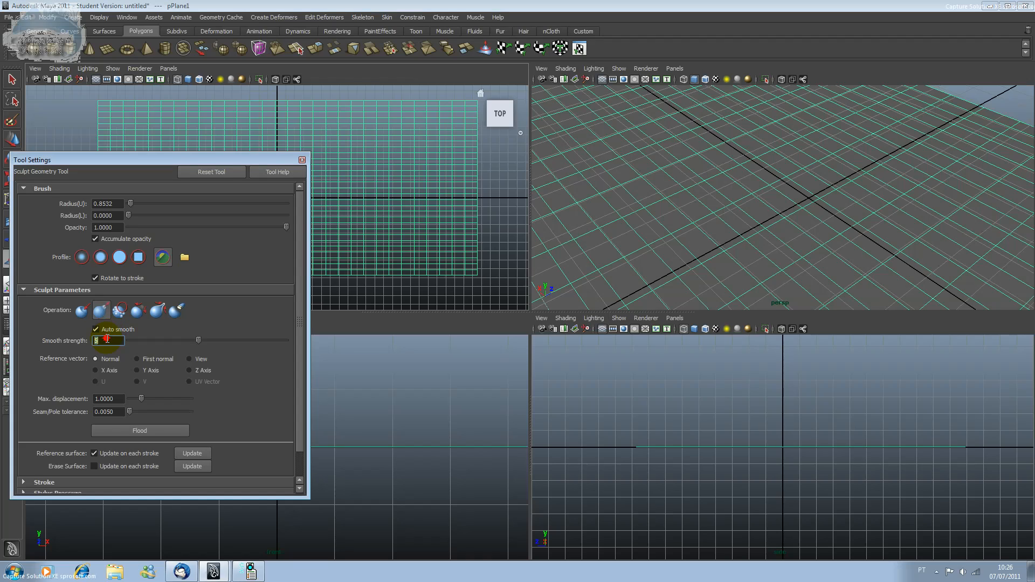
mouse_move(566, 243)
left_mouse_down()
mouse_move(607, 155)
mouse_move(598, 140)
left_mouse_up()
left_click_drag(848, 185, 732, 240)
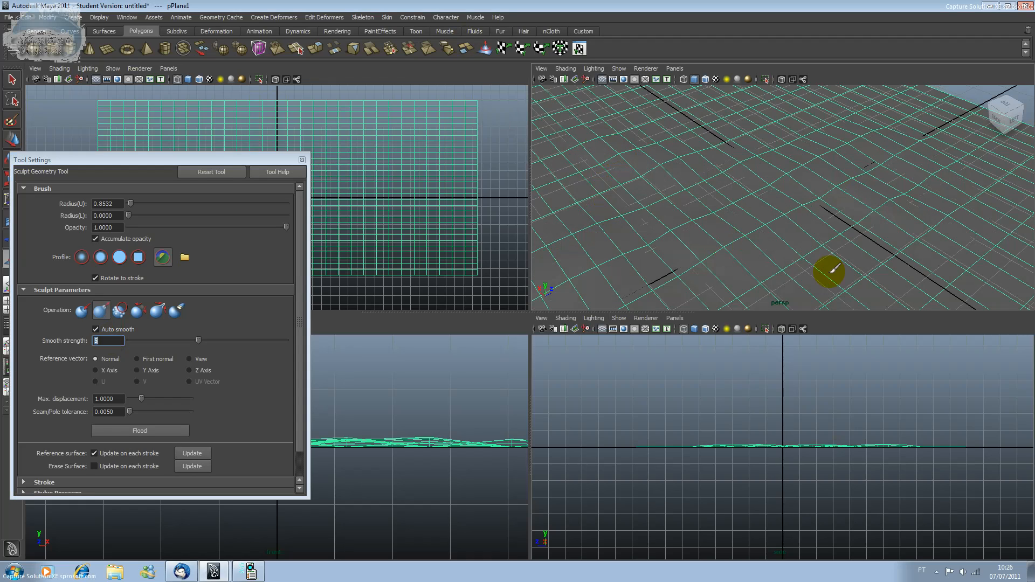
mouse_move(832, 270)
left_mouse_down()
mouse_move(832, 109)
mouse_move(754, 137)
mouse_move(751, 114)
mouse_move(735, 134)
left_mouse_up()
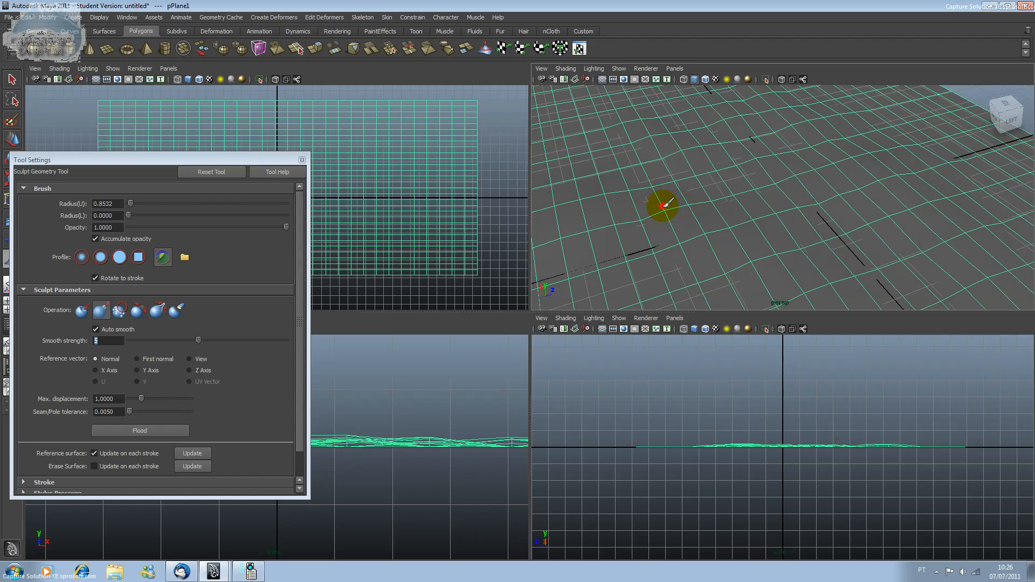
mouse_move(694, 185)
left_mouse_down()
mouse_move(908, 201)
mouse_move(926, 169)
mouse_move(920, 180)
left_mouse_up()
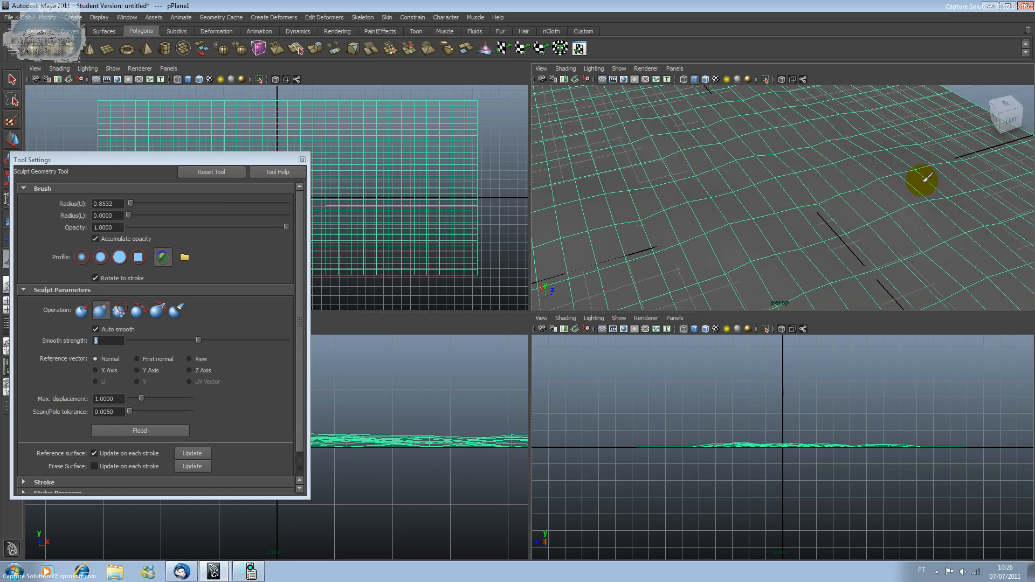
right_click(913, 143)
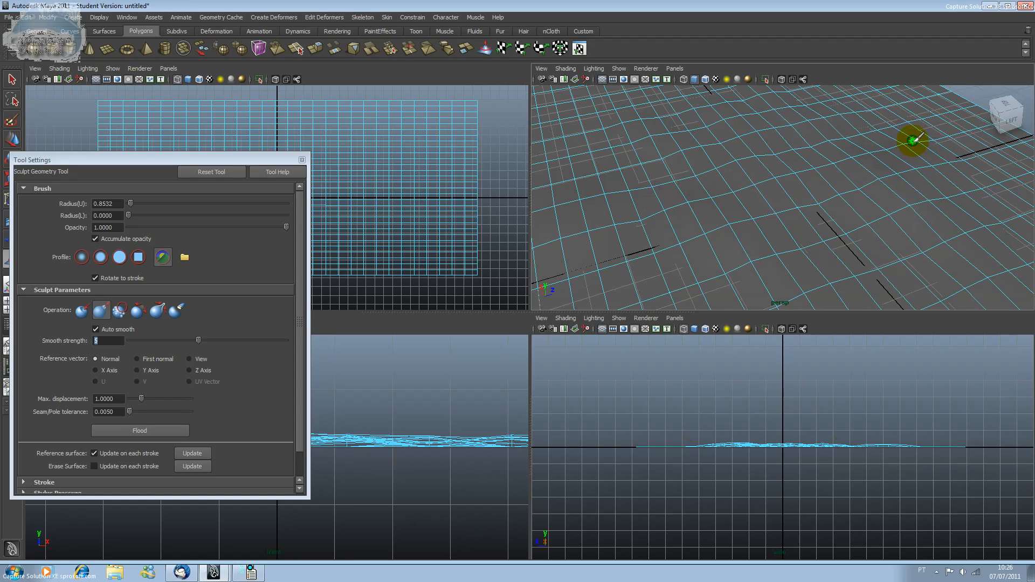
right_click_drag(913, 141, 932, 125)
left_click(910, 141)
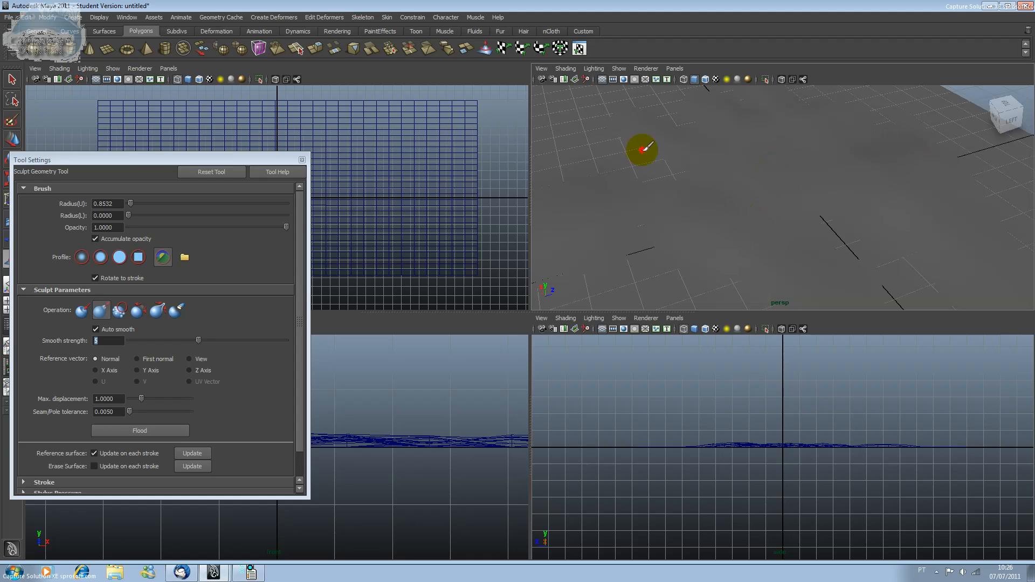
Reselect the sculpted plane and set the Sculpt Geometry Tool's operation to Smooth
left_click(12, 79)
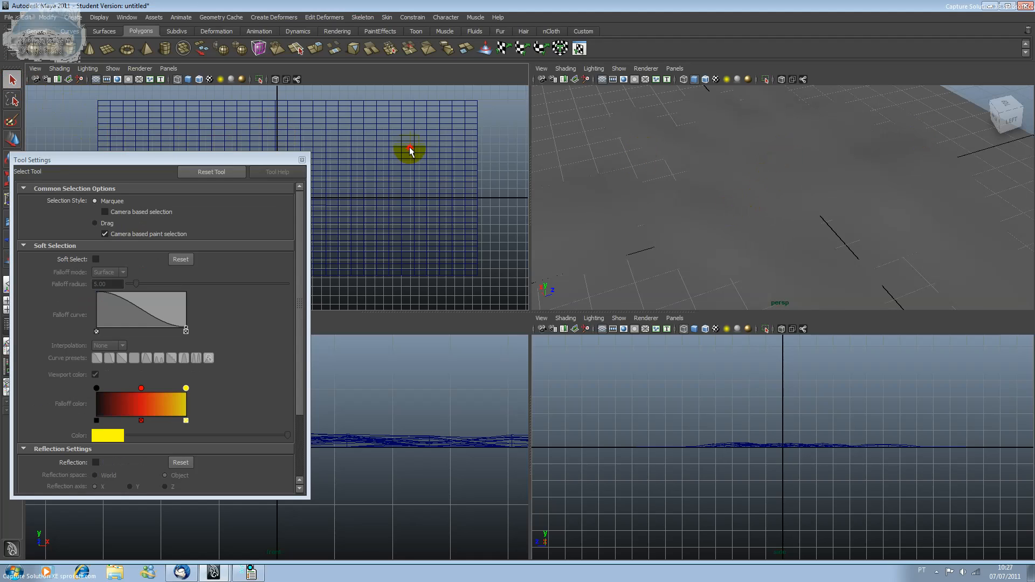
left_click(409, 151)
left_click(486, 49)
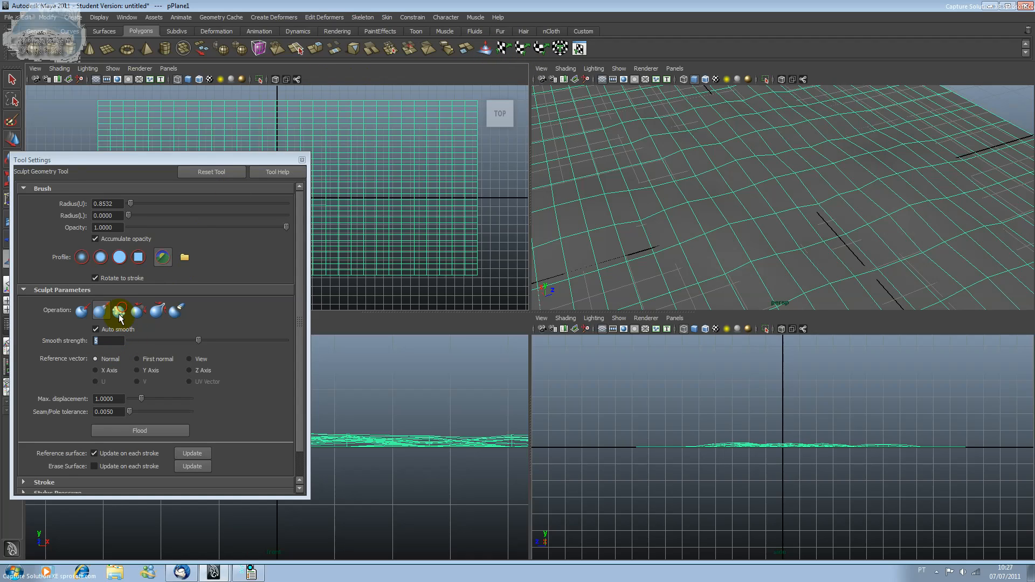
left_click(119, 311)
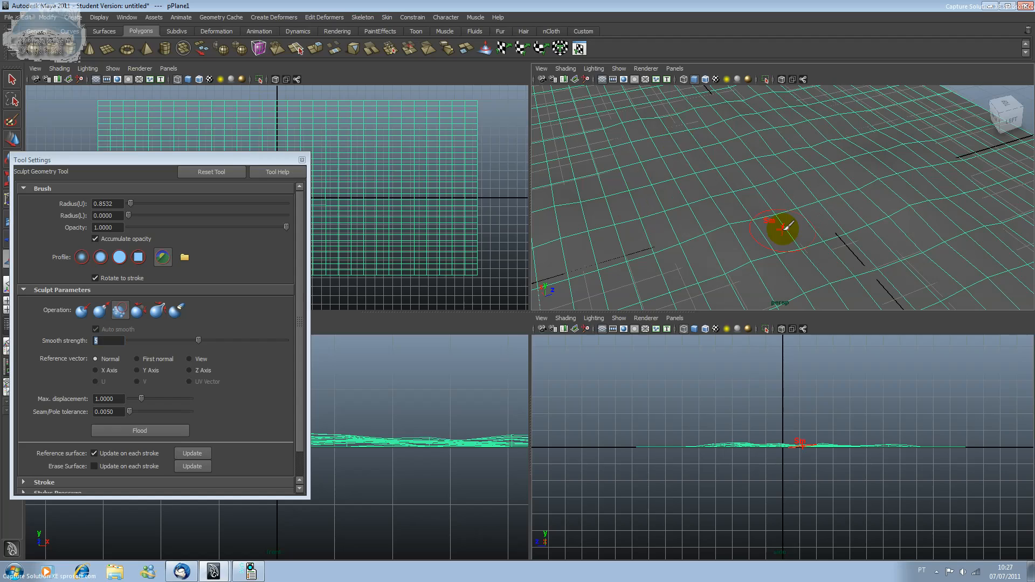
Delete the smoothed plane and move the tool settings clear of the top view
key("Delete")
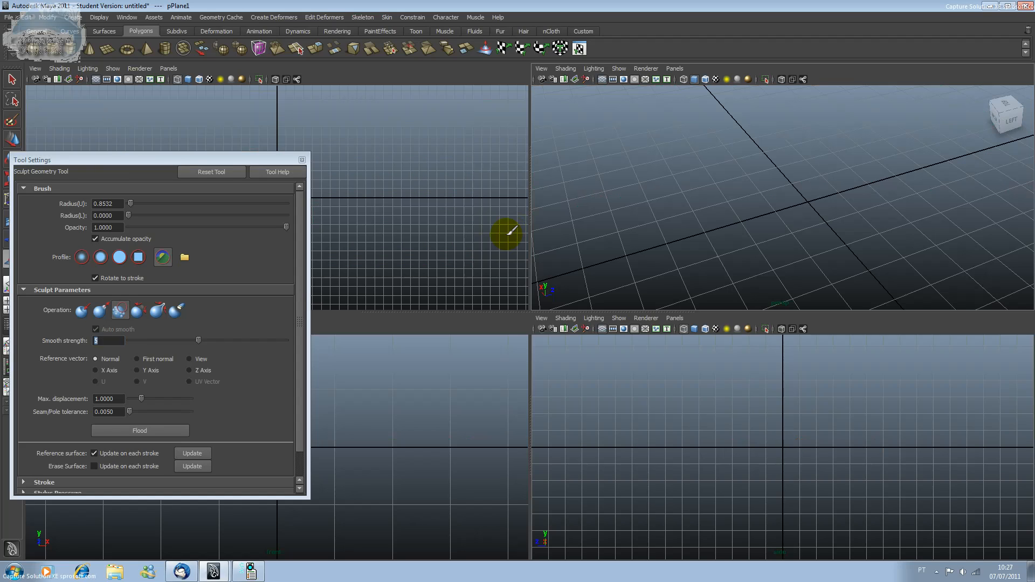
left_click_drag(173, 159, 217, 241)
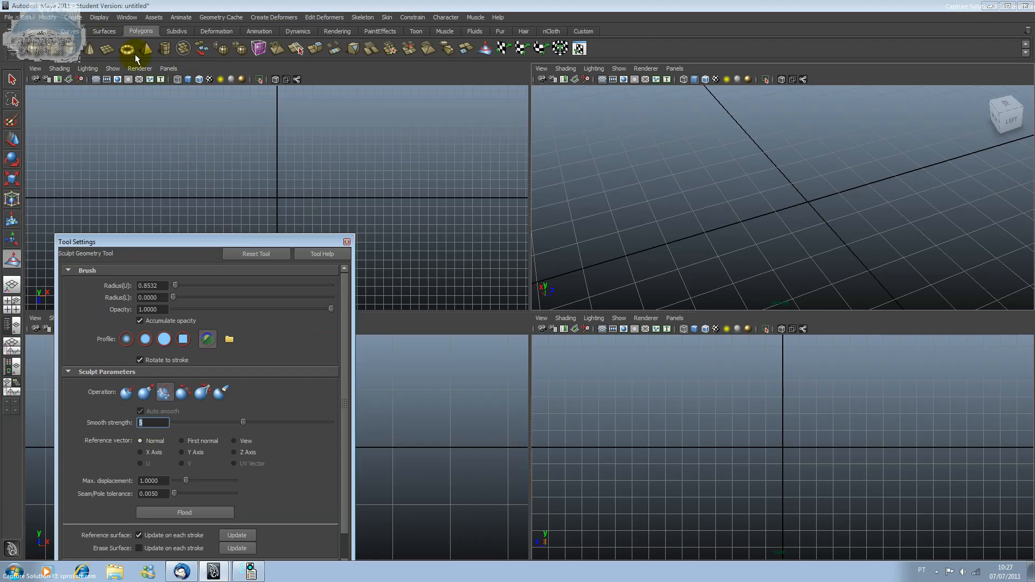
Draw a wide subdivided polygon plane in the top view and open the Sculpt Geometry Tool's settings for it
left_click(104, 46)
left_click_drag(40, 126, 500, 288)
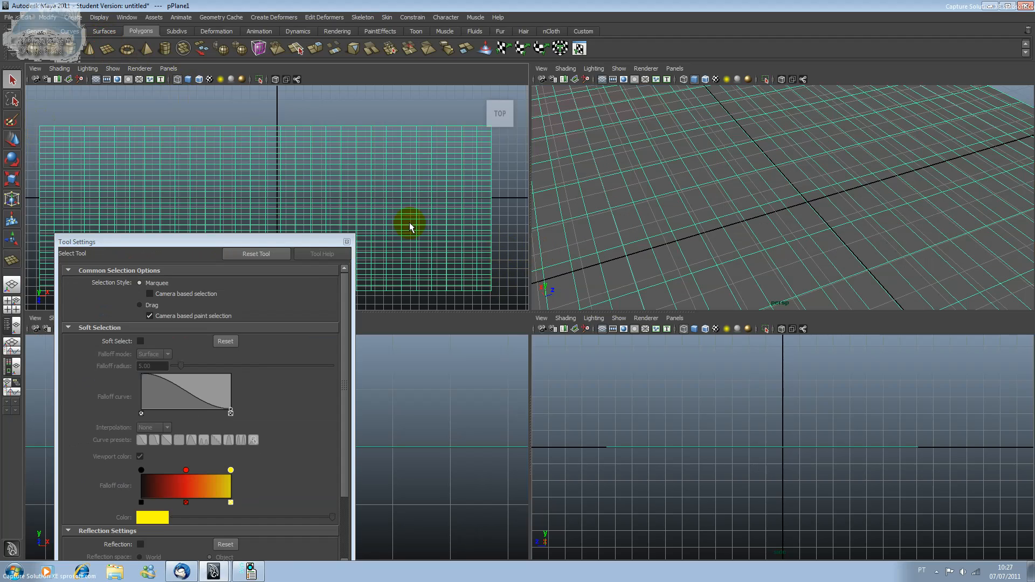
left_click_drag(176, 241, 205, 116)
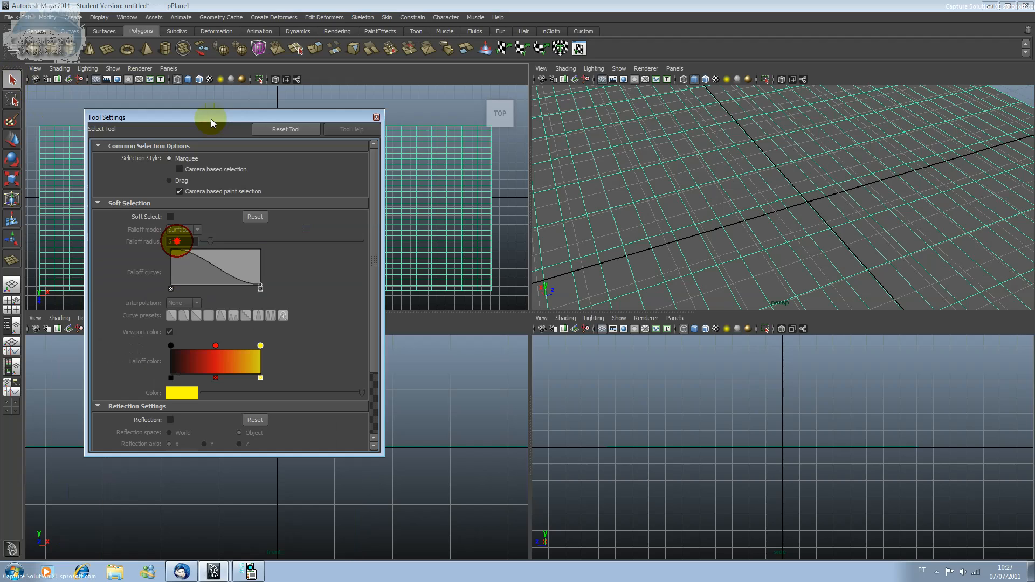
left_click(485, 48)
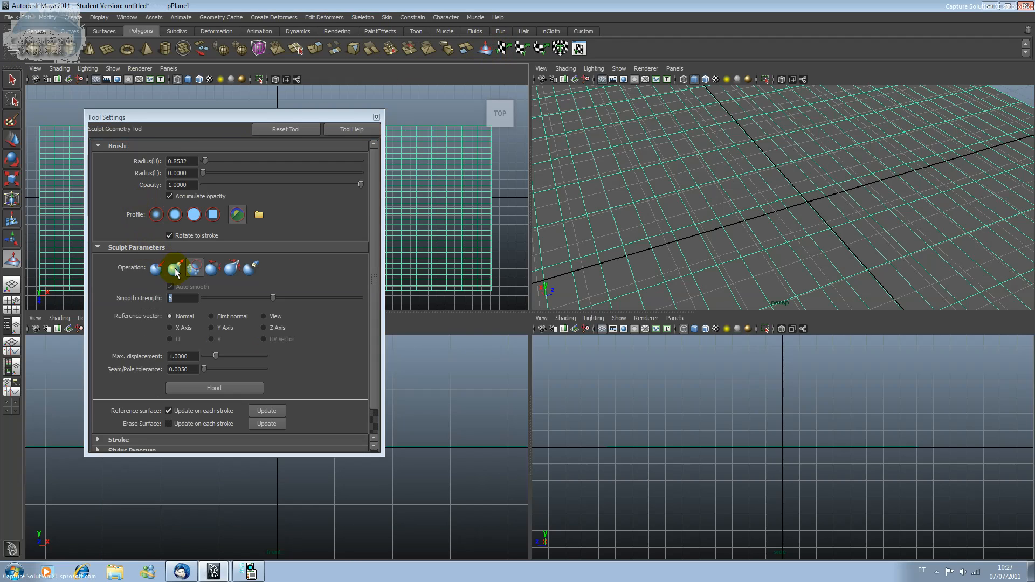
Set the Sculpt Geometry Tool's smooth strength to 1
left_click(179, 295)
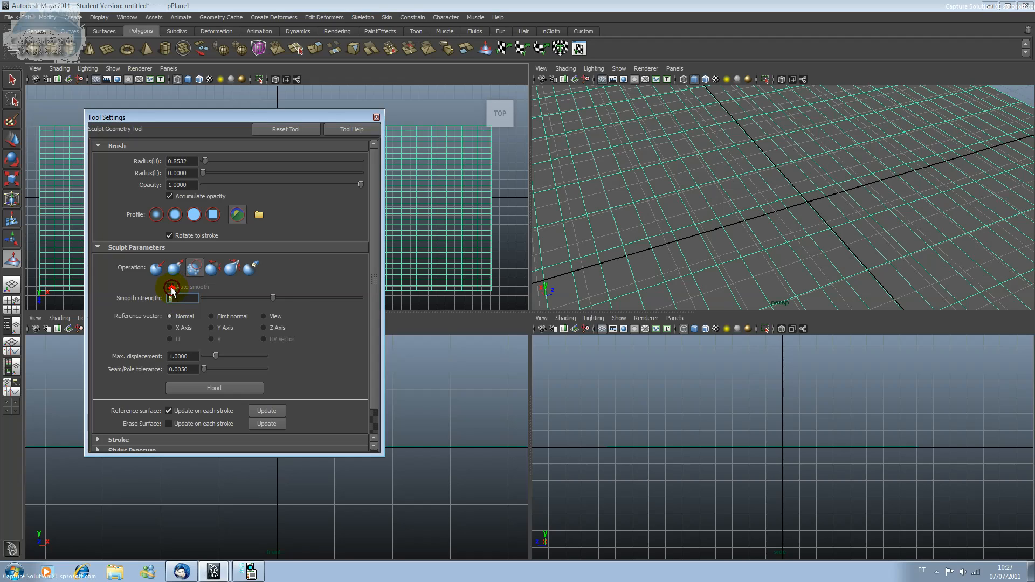
type("1")
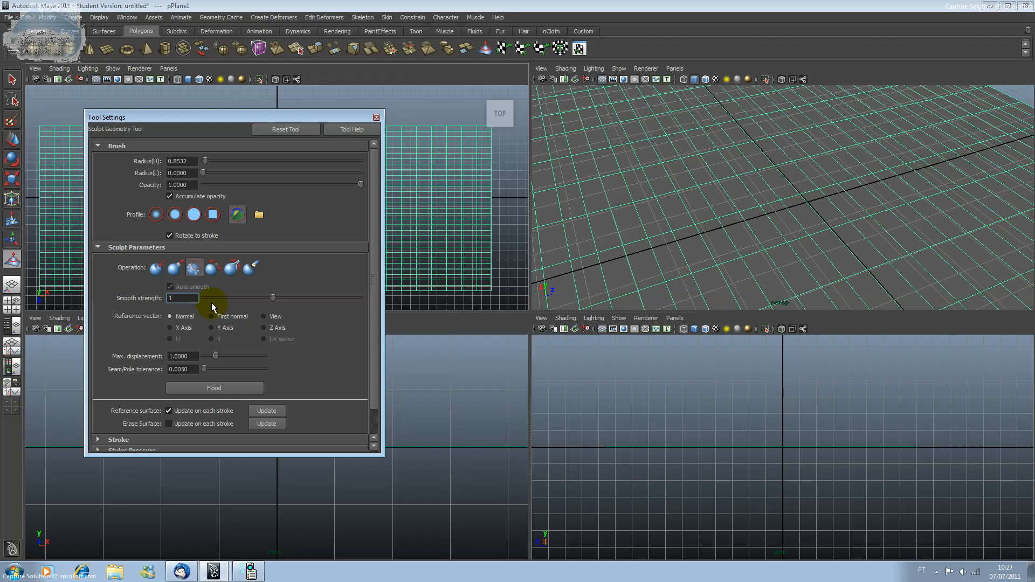
key("Return")
Sculpt raised bumps across the plane in the perspective view using the Pull operation with Auto smooth off
left_click(174, 267)
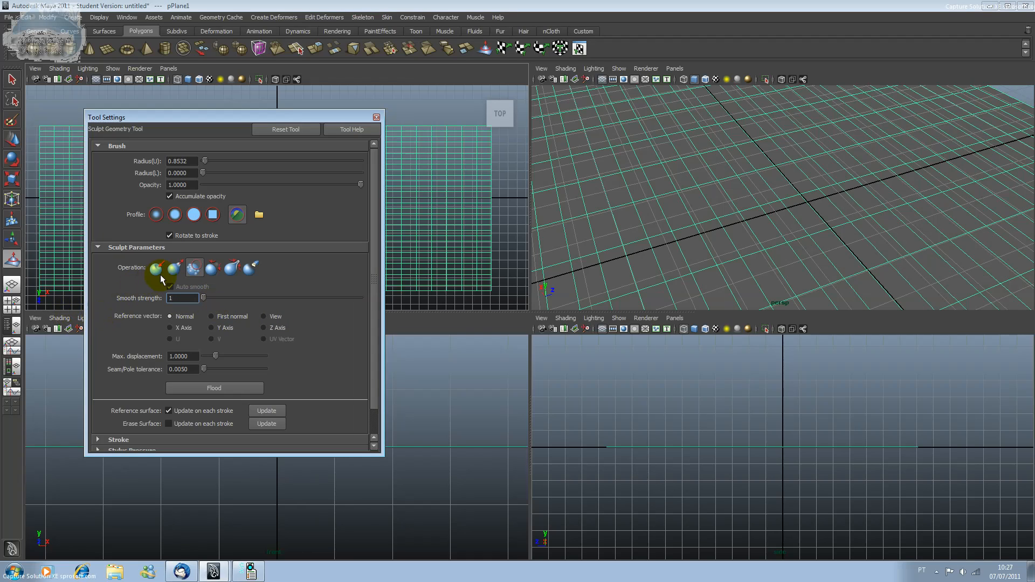
left_click(170, 287)
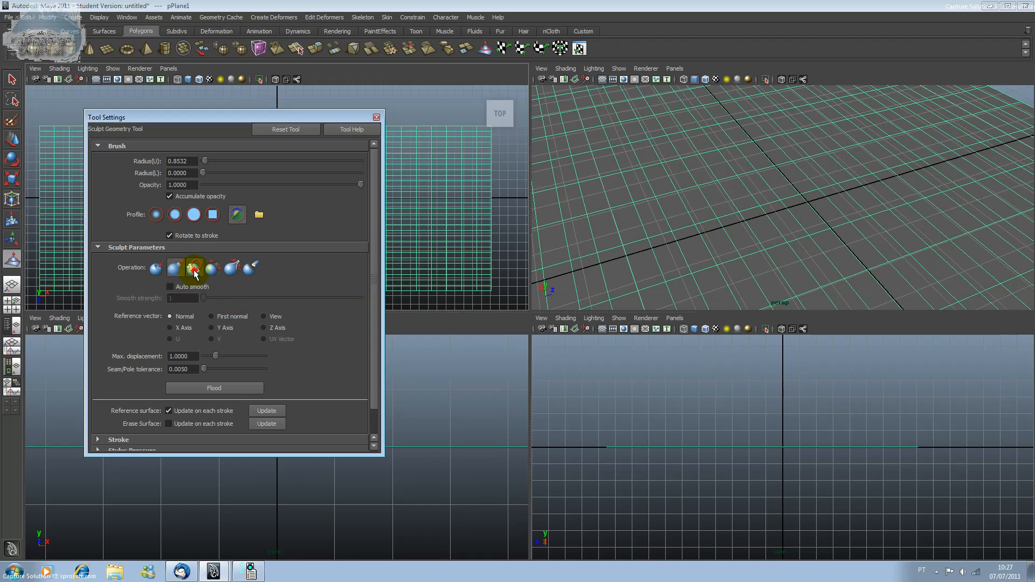
left_click(177, 274)
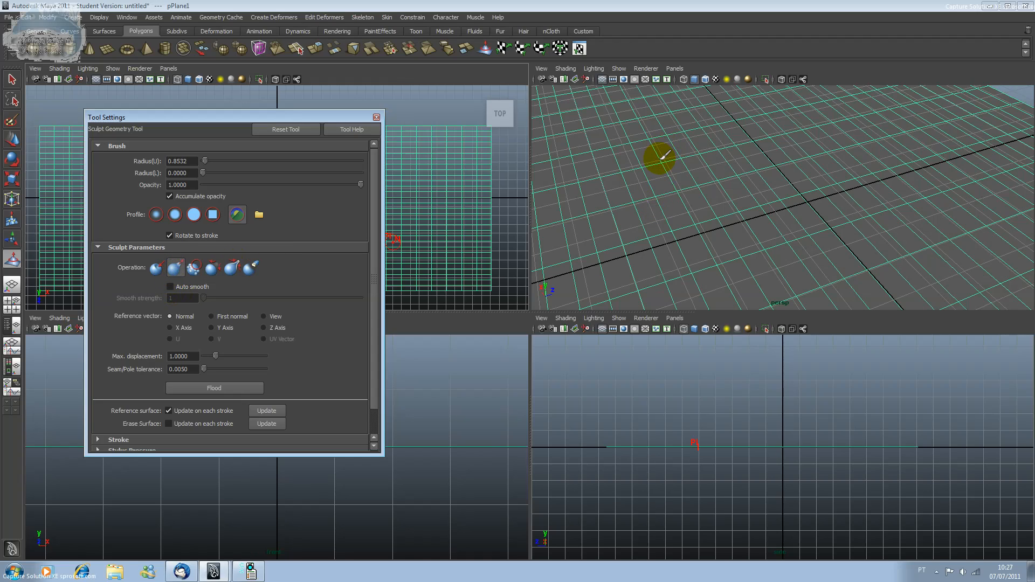
mouse_move(629, 153)
left_mouse_down()
mouse_move(943, 205)
mouse_move(728, 94)
mouse_move(539, 211)
left_mouse_up()
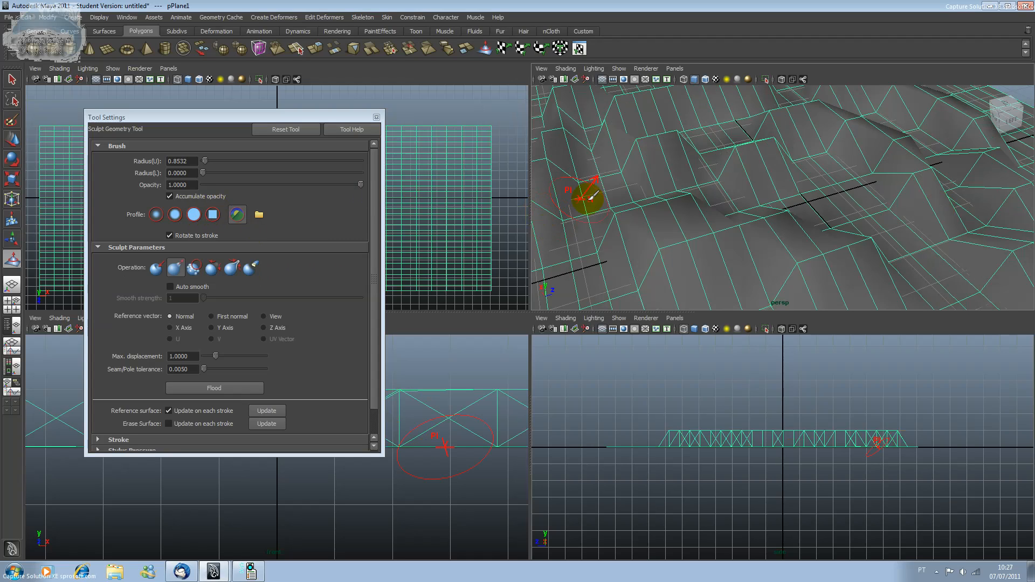
mouse_move(674, 219)
left_mouse_down("alt")
mouse_move(686, 201)
mouse_move(670, 210)
left_mouse_up("alt")
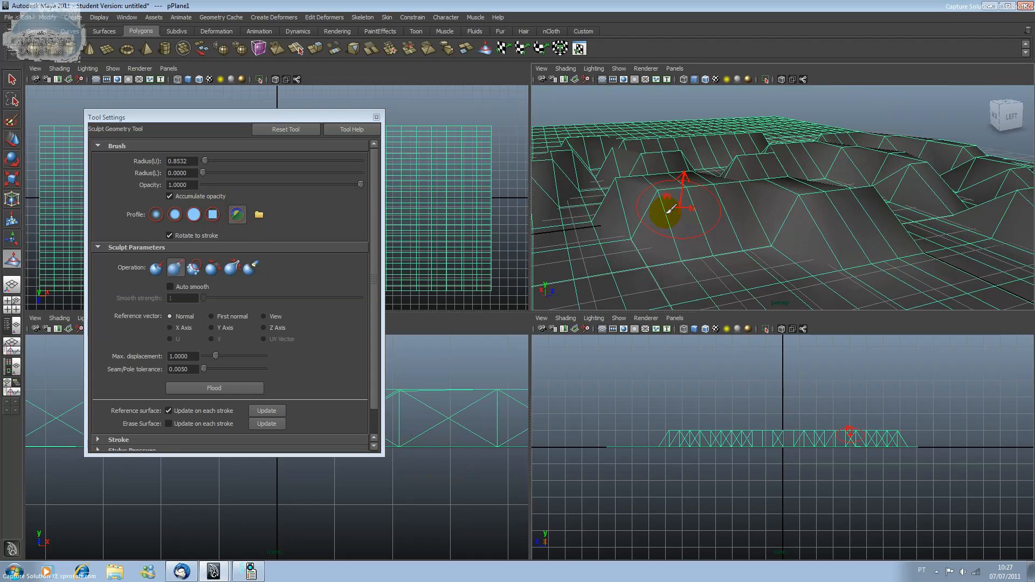
Smooth the plane's bumps and sharp peaks in the perspective view using the Smooth operation at strength 1
left_click(195, 268)
mouse_move(704, 203)
left_mouse_down()
mouse_move(739, 172)
mouse_move(671, 173)
mouse_move(664, 157)
mouse_move(797, 165)
mouse_move(770, 189)
mouse_move(730, 139)
mouse_move(641, 160)
left_mouse_up()
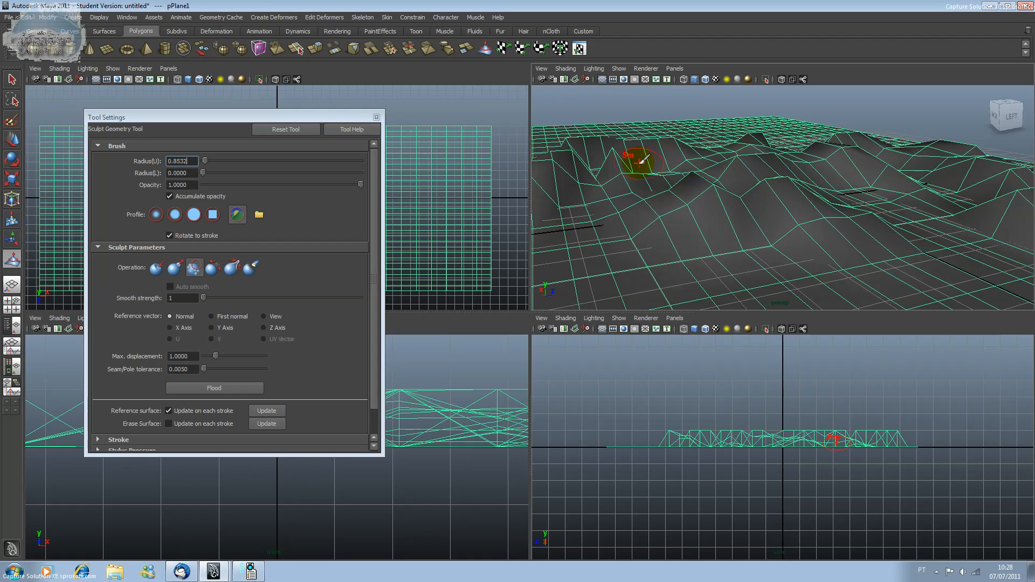
scroll(636, 157, "up", 5)
mouse_move(643, 180)
left_mouse_down("alt")
mouse_move(690, 201)
mouse_move(689, 190)
mouse_move(799, 157)
mouse_move(753, 109)
mouse_move(990, 132)
mouse_move(809, 163)
left_mouse_up("alt")
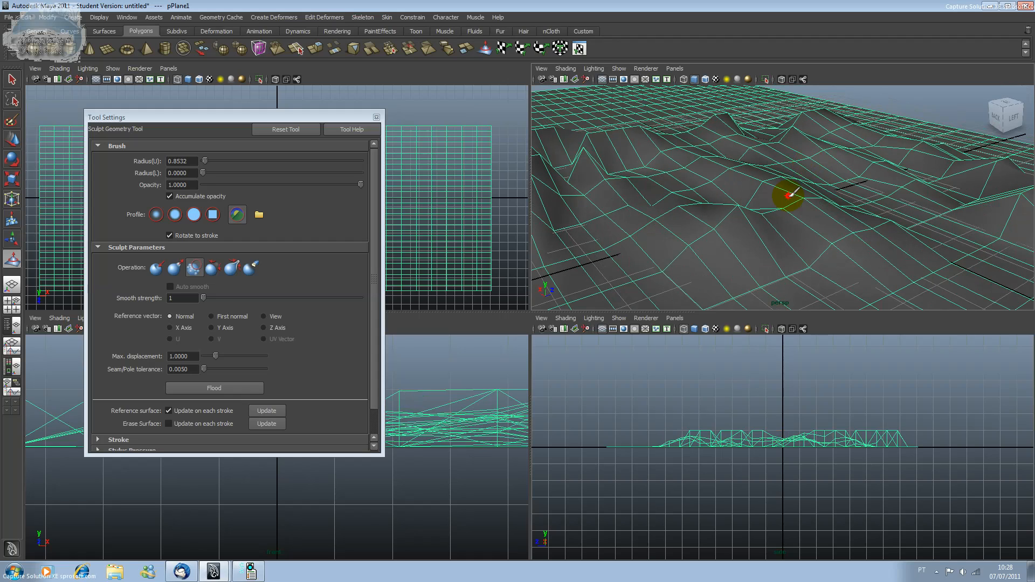
mouse_move(790, 193)
left_mouse_down()
mouse_move(739, 213)
mouse_move(735, 206)
left_mouse_up()
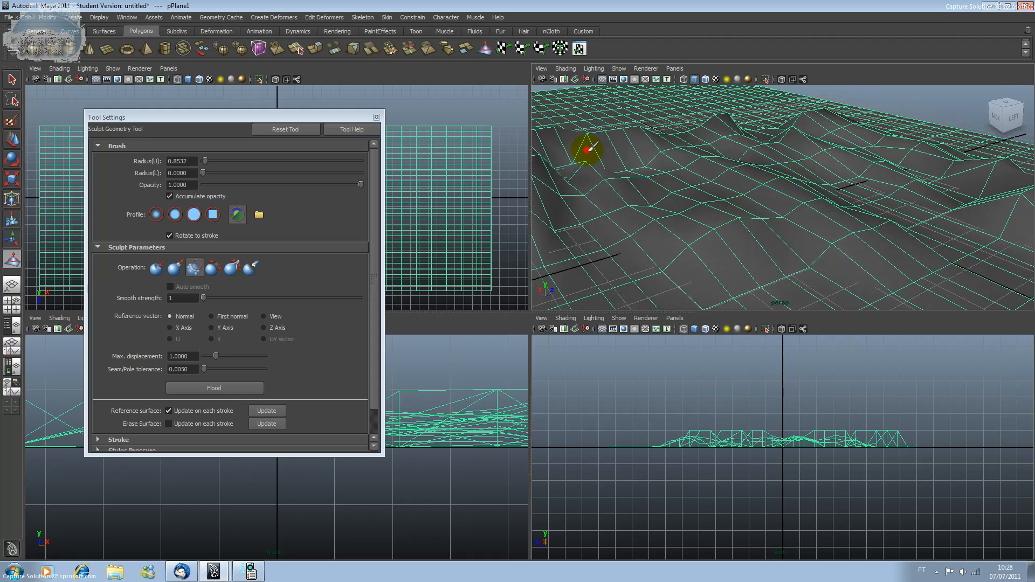
left_click_drag(591, 135, 806, 115)
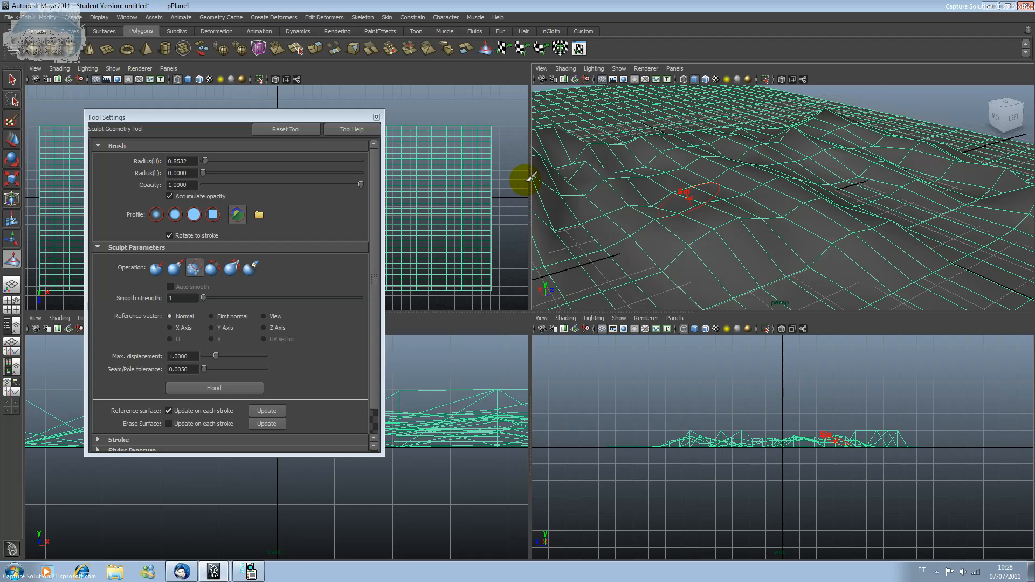
left_click(251, 571)
left_click(693, 378)
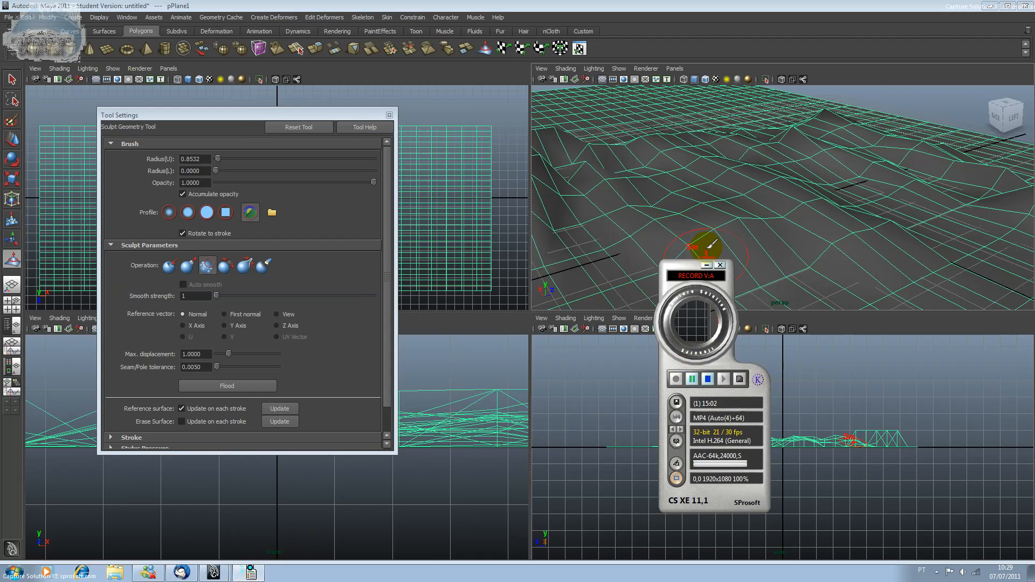
left_click(708, 265)
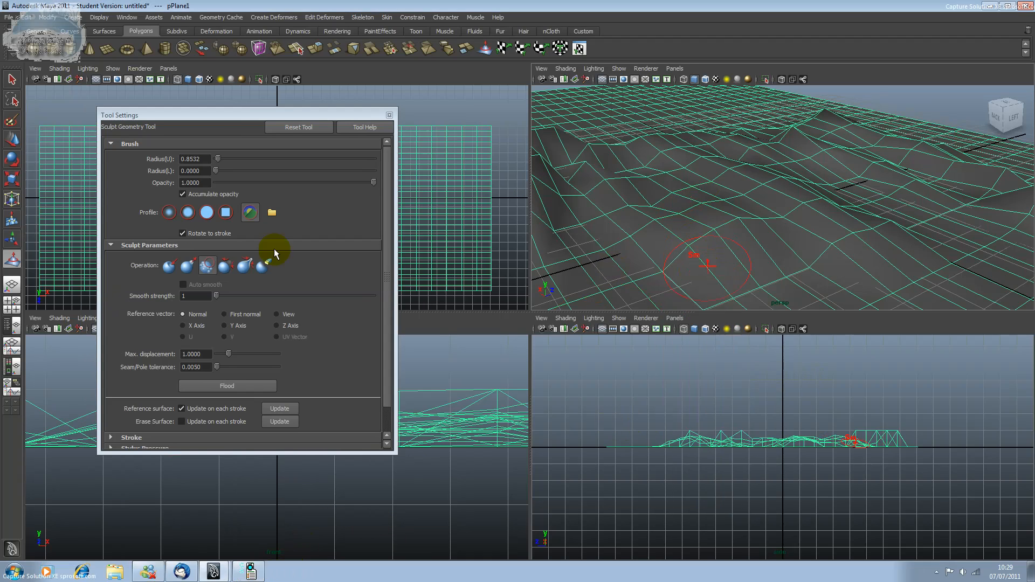
Set the operation to Relax and brush across the plane's sculpted terrain in the perspective view
left_click(225, 266)
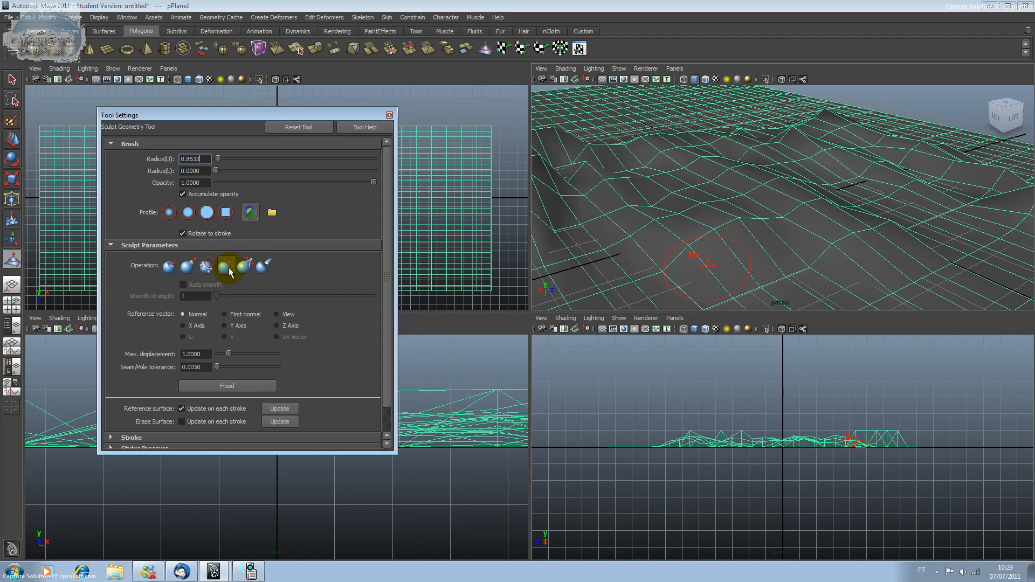
mouse_move(628, 192)
left_mouse_down()
mouse_move(593, 146)
mouse_move(825, 116)
left_mouse_up()
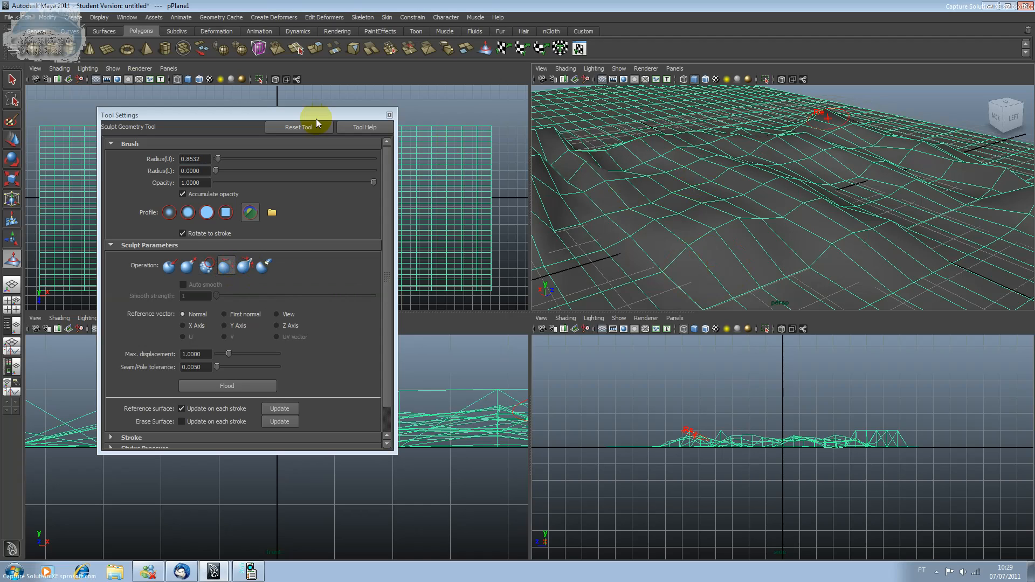
Move the tool settings clear of the top view and delete the sculpted plane
left_click_drag(316, 115, 522, 167)
left_click(10, 81)
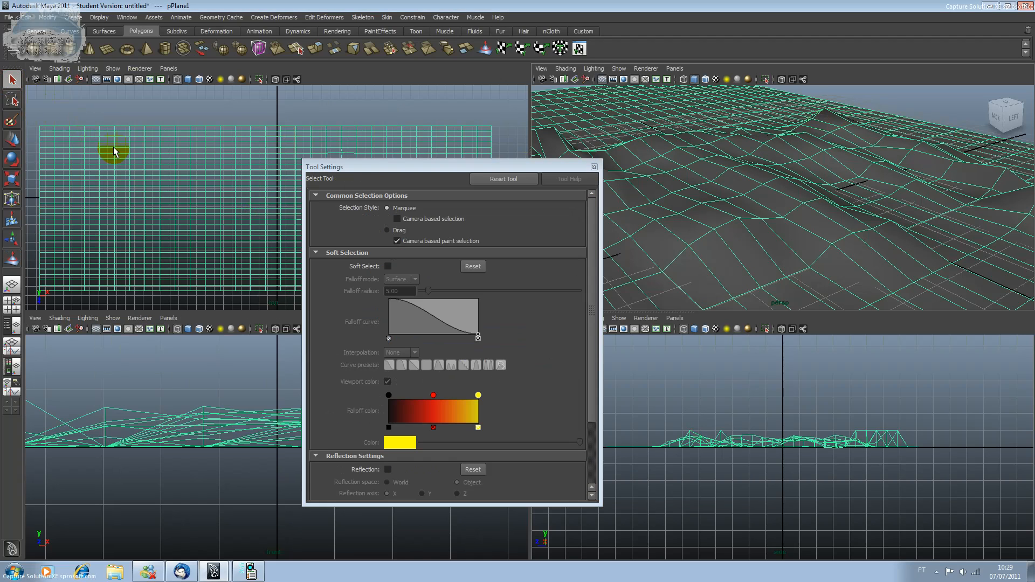
left_click(113, 153)
key("Delete")
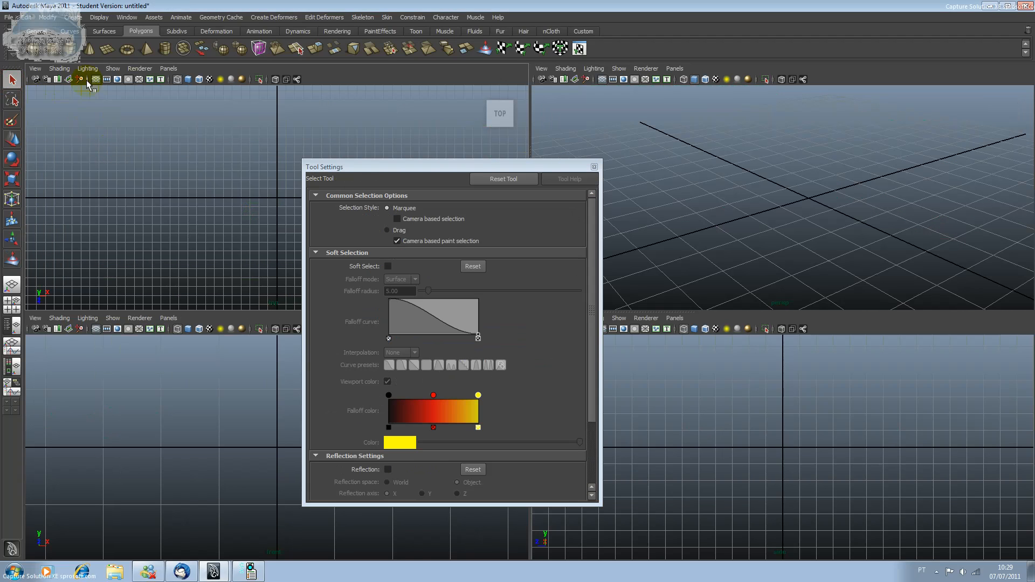
Create a polygon sphere in the top view and frame it in the perspective view, clear of the tool settings
left_click(38, 49)
left_click_drag(195, 167, 230, 199)
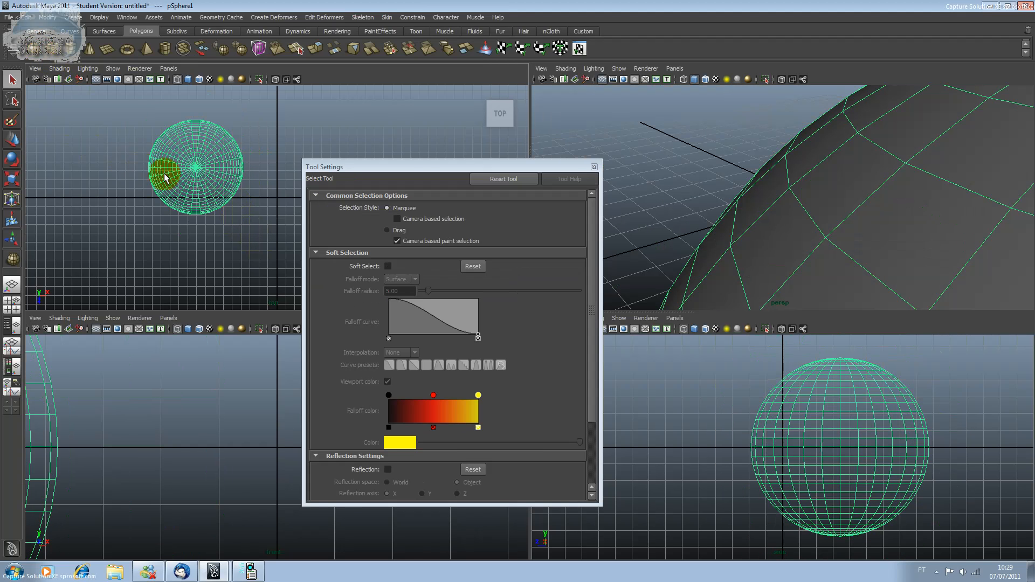
left_click(775, 208)
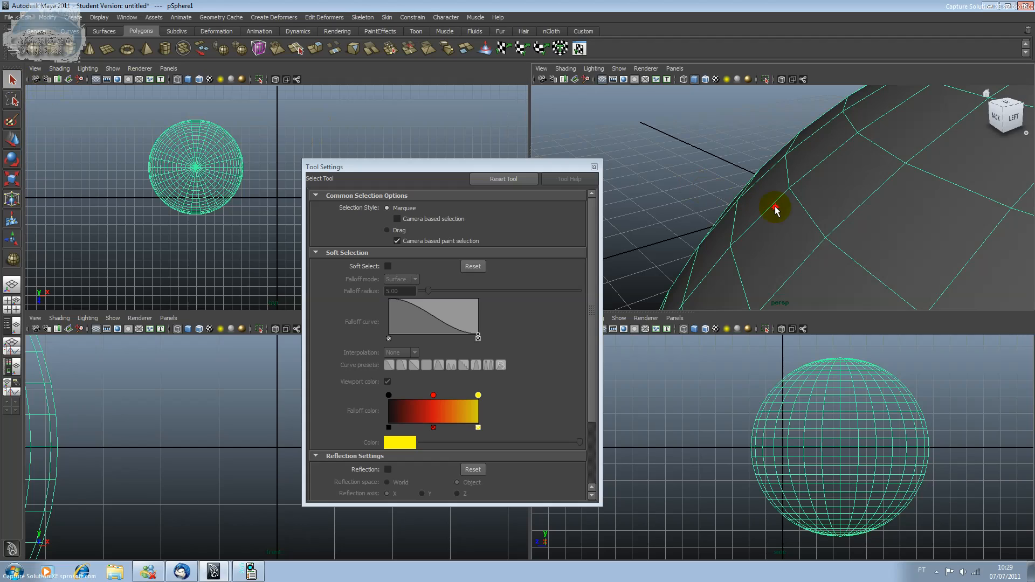
key("f")
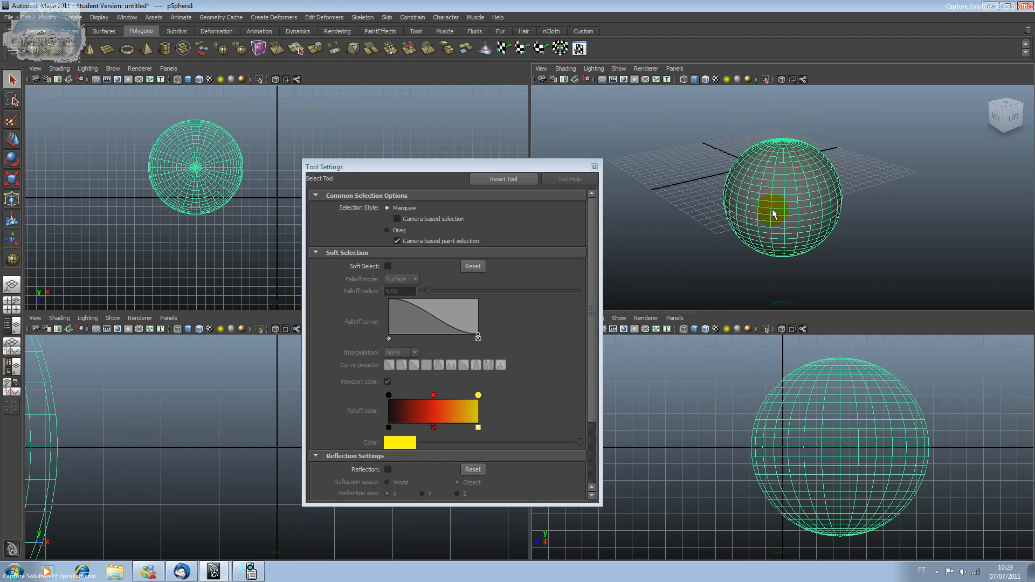
left_click_drag(561, 162, 461, 104)
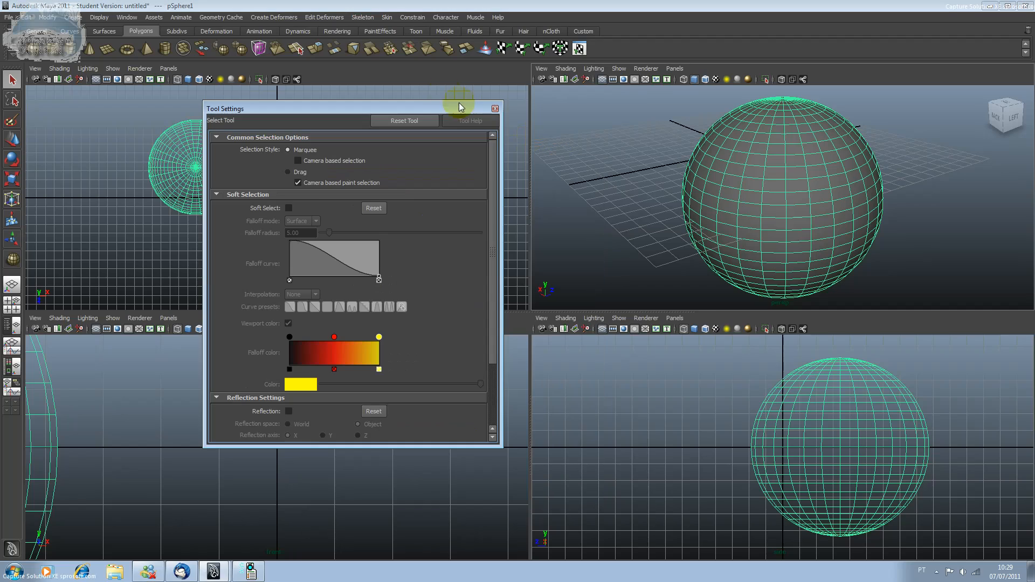
Brush the sphere with the Sculpt Geometry Tool's Relax operation and delete the sphere
left_click(485, 48)
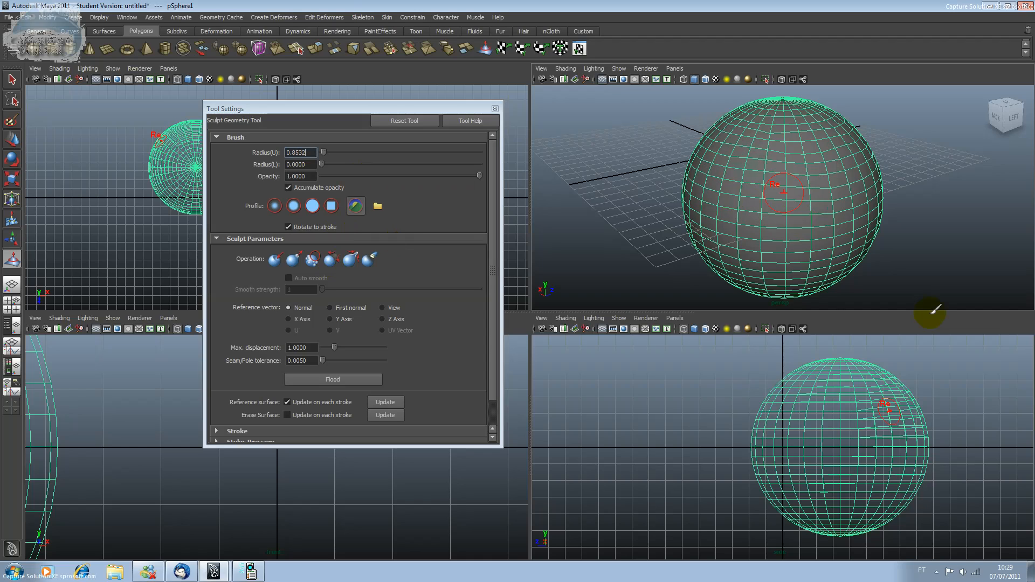
scroll(902, 431, "up", 2)
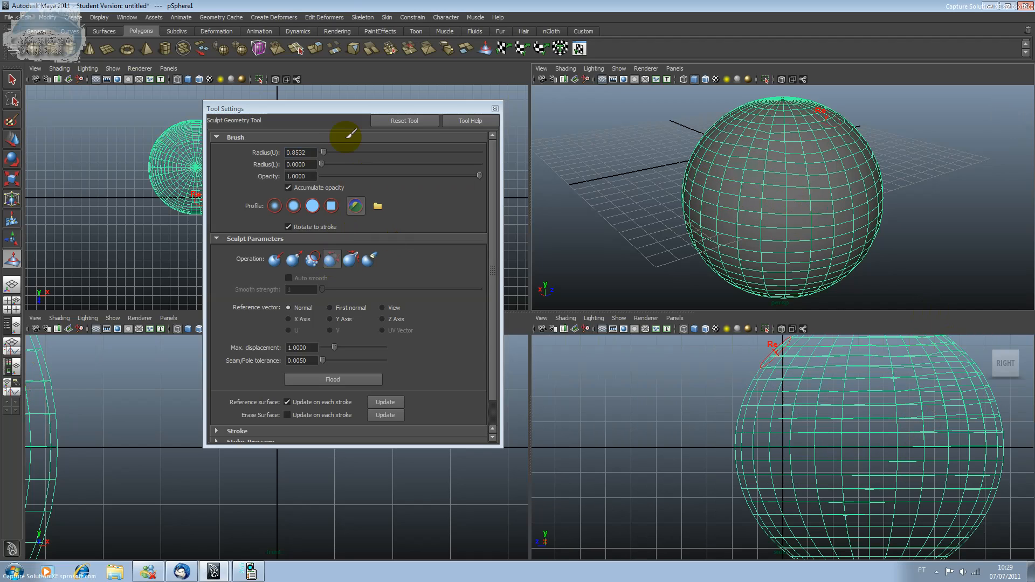
left_click(12, 80)
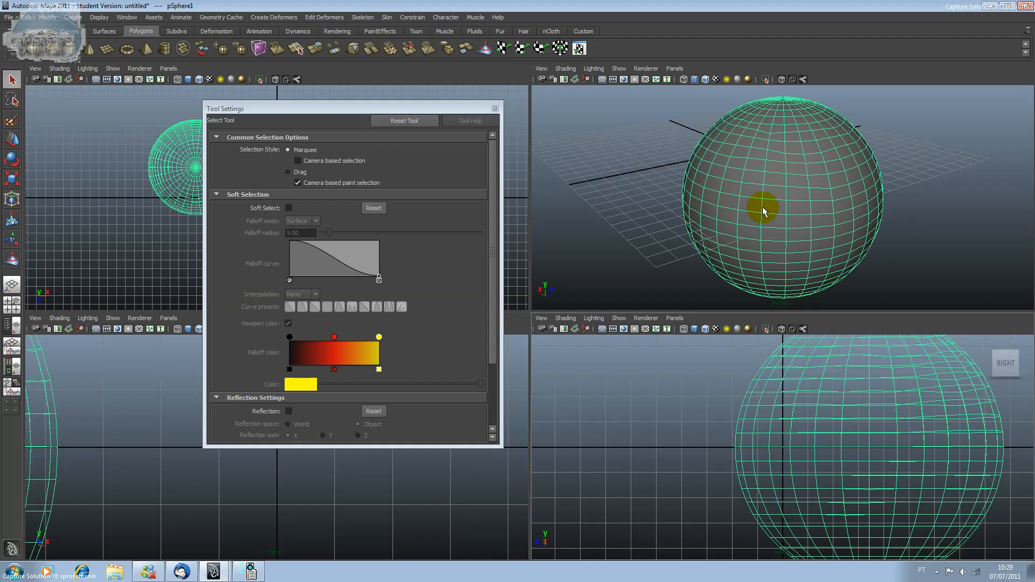
key("Delete")
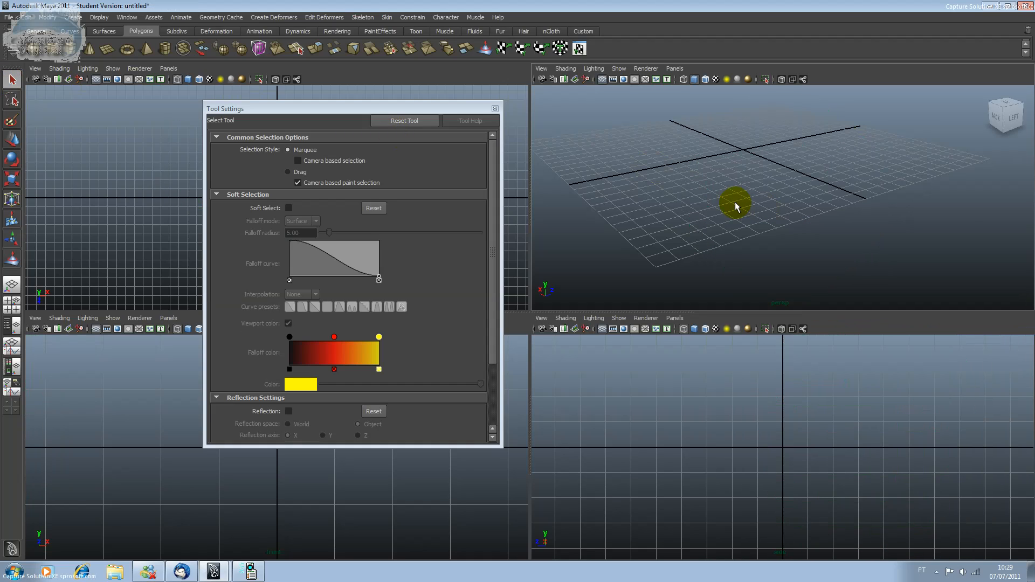
Switch to Windows Explorer, search the modelos3d folder on the jobs (H:) drive for *.mb and select the in_game file
left_click(114, 572)
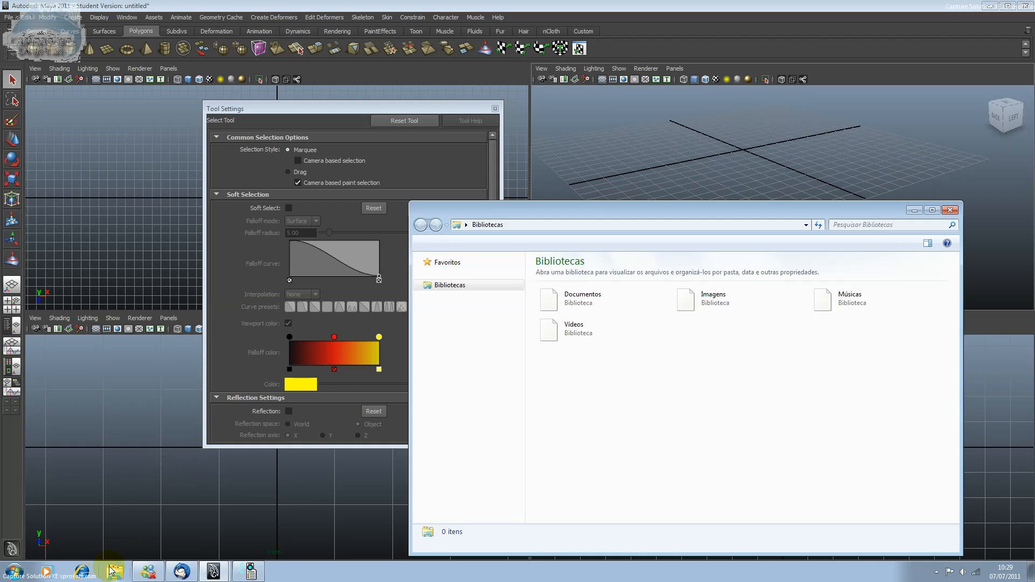
left_click(468, 443)
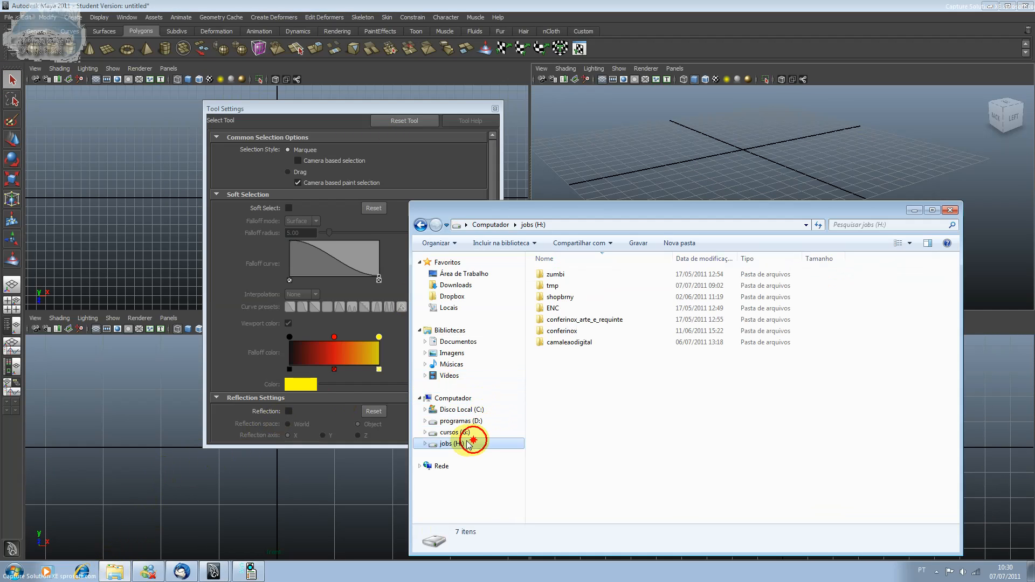
left_click(245, 577)
left_click(691, 379)
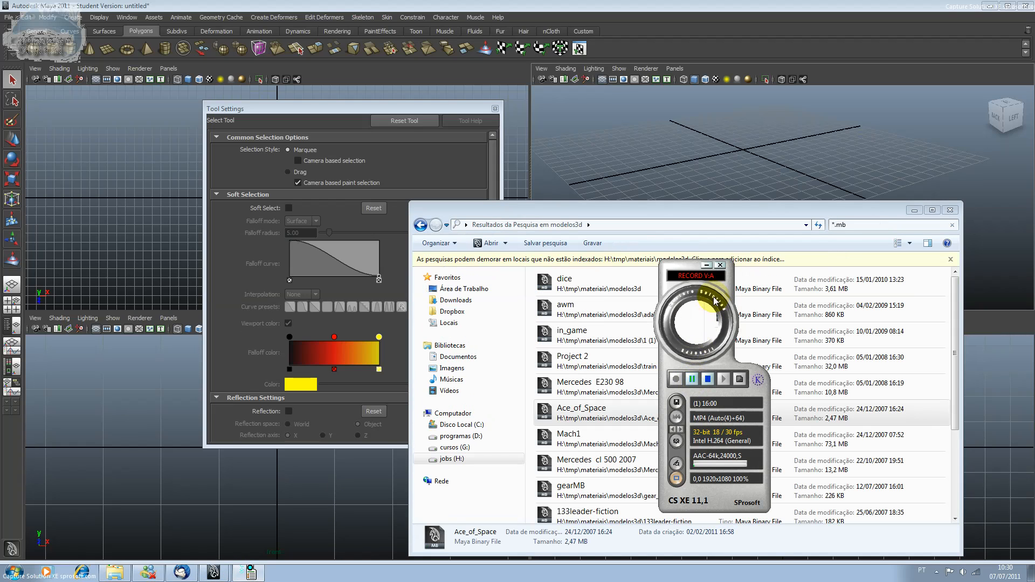
left_click(589, 337)
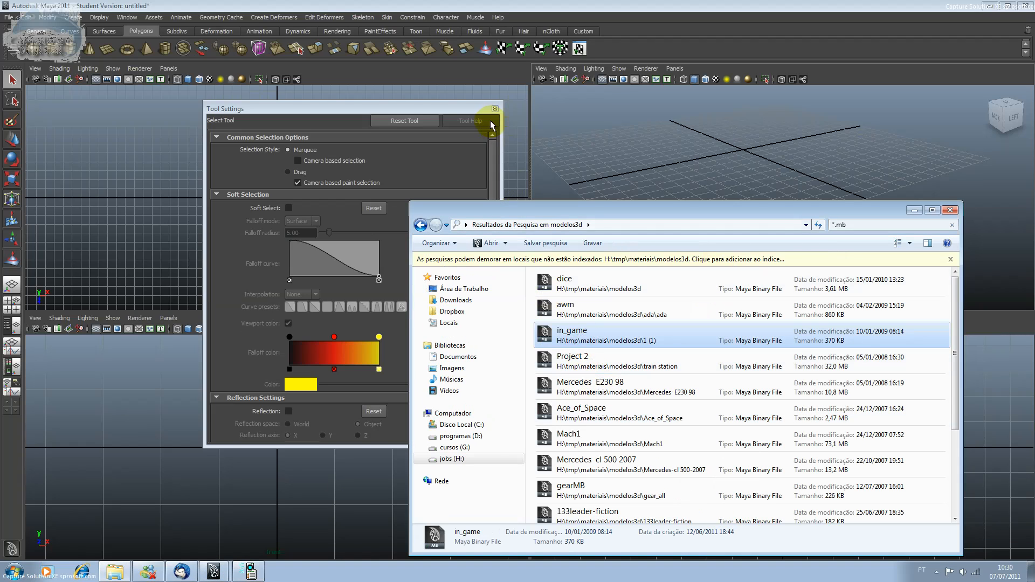
Close the tool settings and import the awm file from the Explorer search results into the top view
left_click(495, 108)
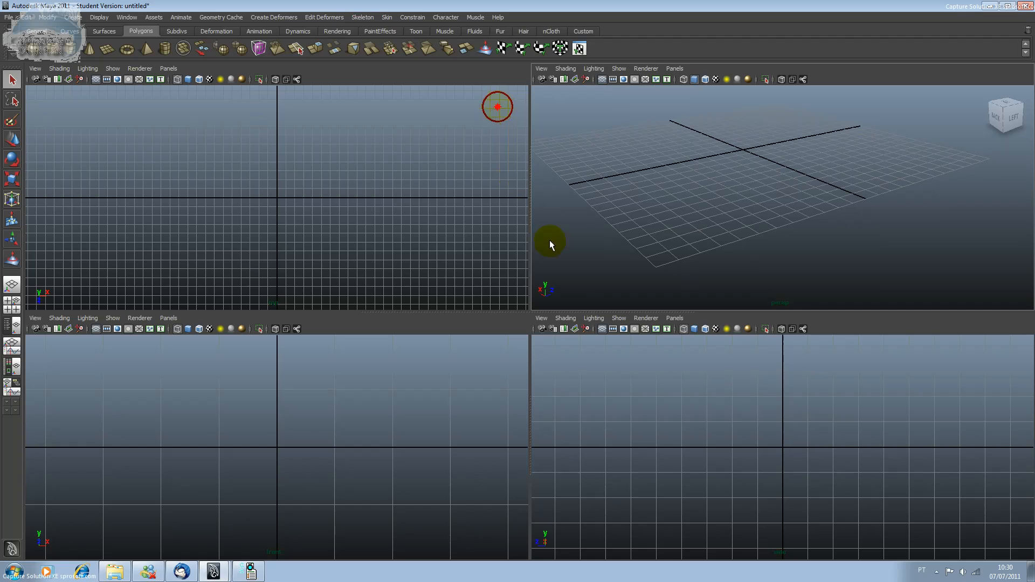
left_click(110, 573)
left_click(569, 383)
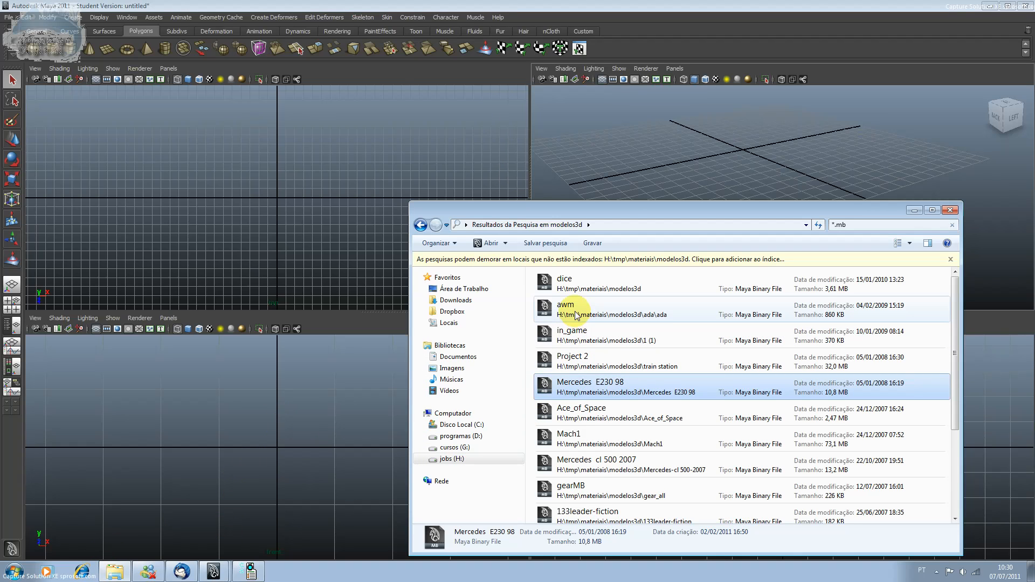
left_click_drag(576, 316, 286, 181)
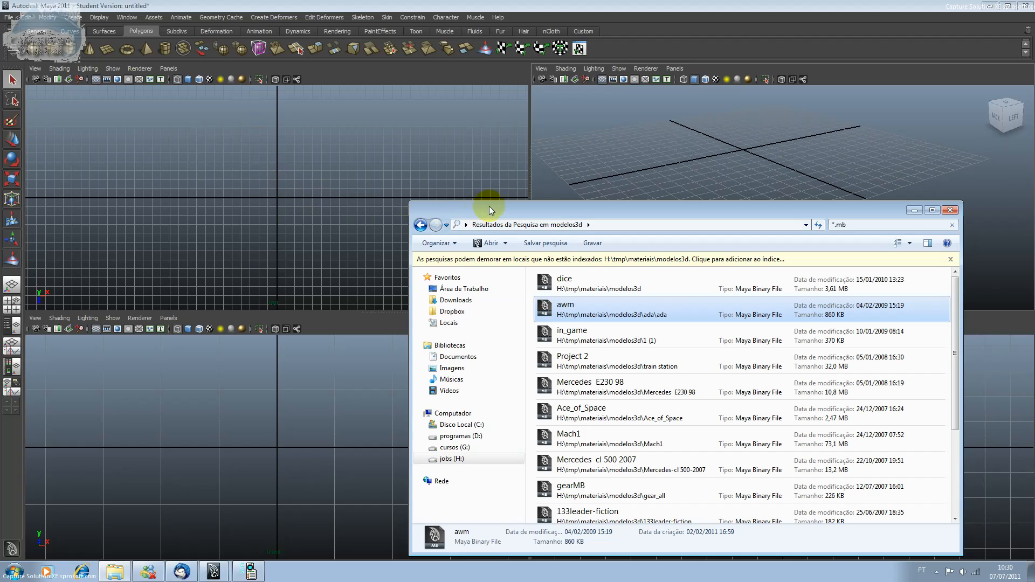
left_click_drag(887, 208, 915, 178)
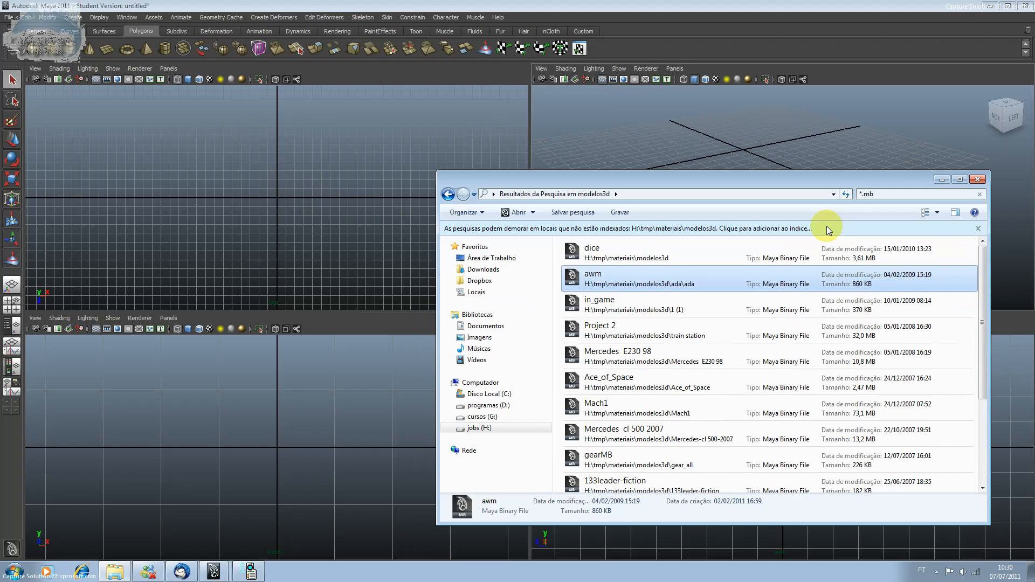
left_click_drag(596, 275, 267, 197)
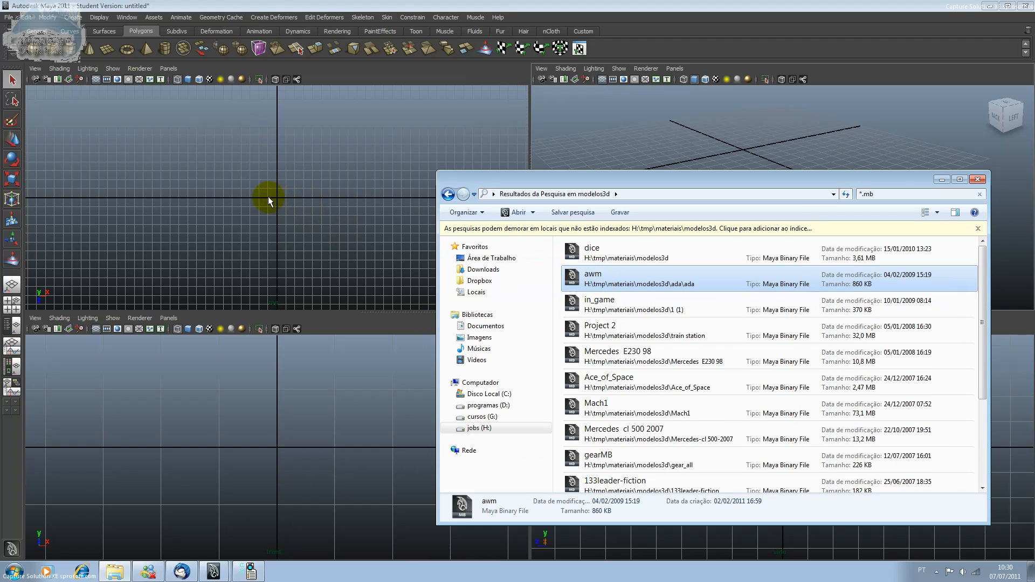
Import the sord1 file from the search results into the top view and minimize the Explorer window
left_click(617, 338)
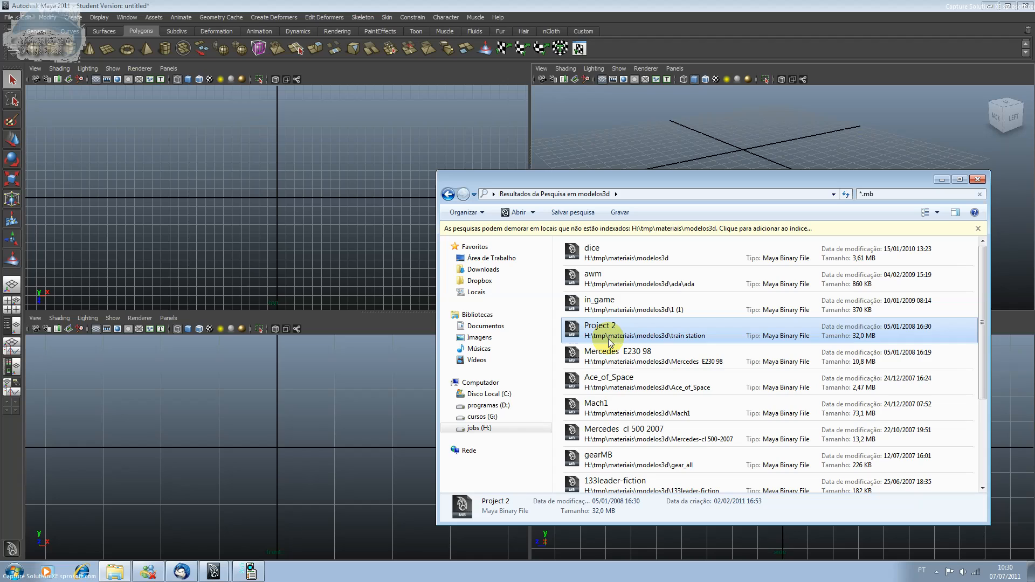
left_click(608, 401)
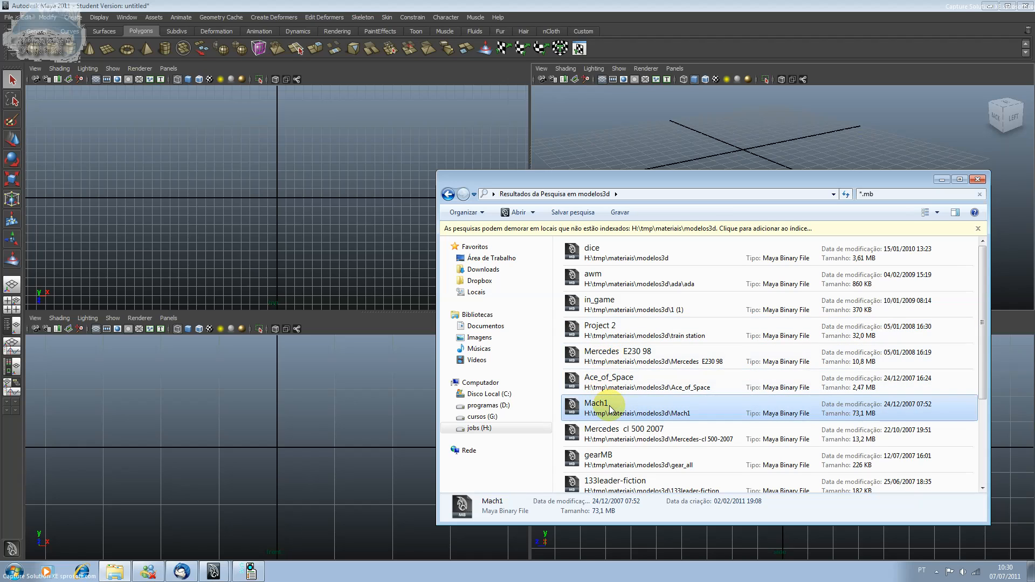
scroll(599, 412, "down", 3)
left_click_drag(603, 420, 273, 187)
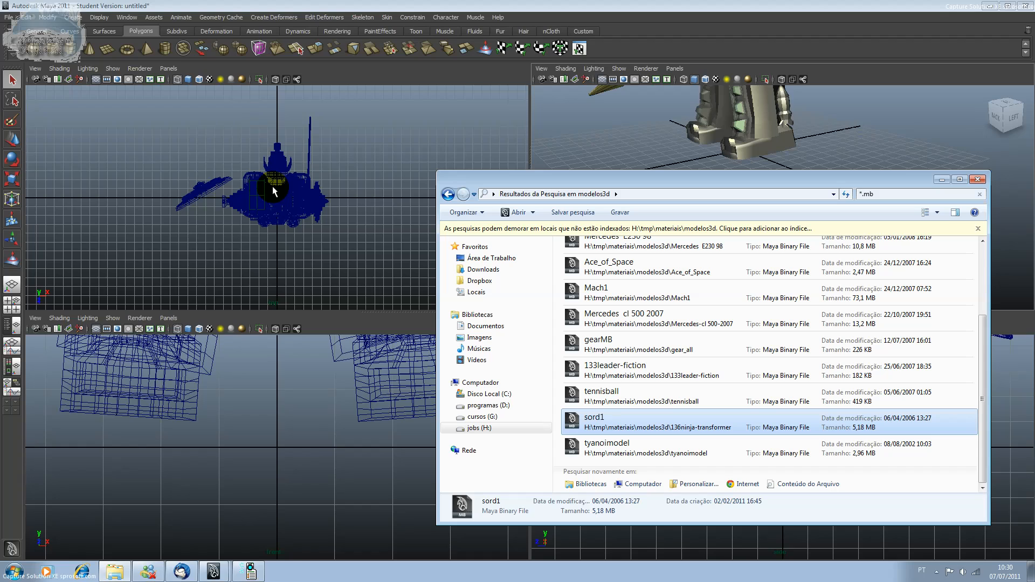
left_click(942, 180)
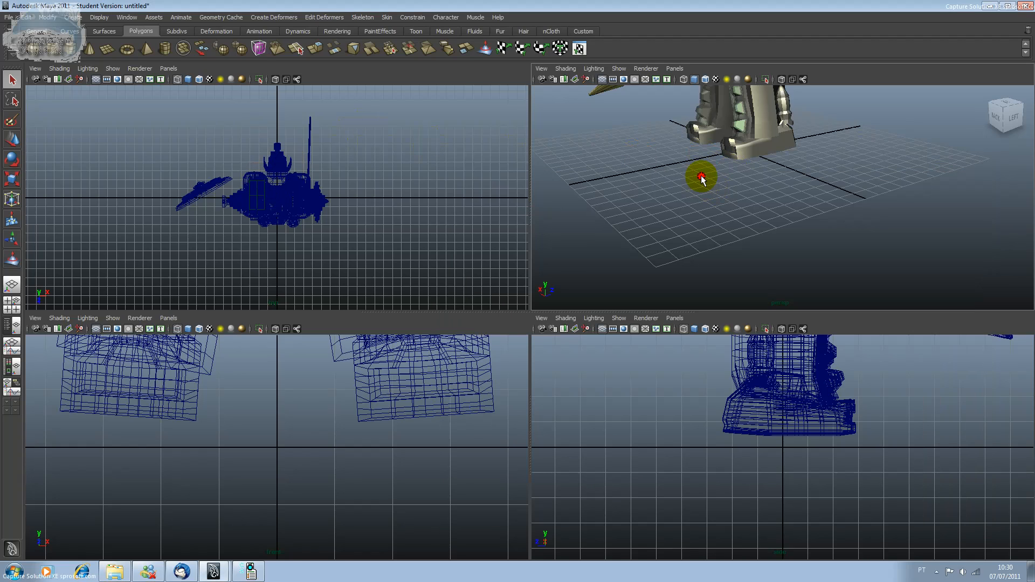
Delete the imported sord1 model and the small mesh beside it, leaving only the female figure in the scene
key("a")
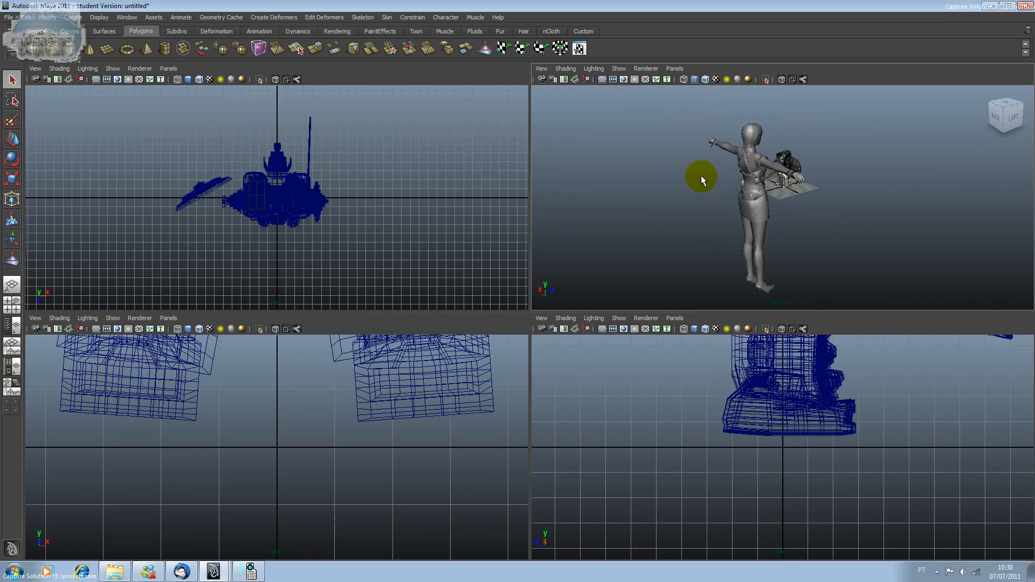
left_click(761, 199)
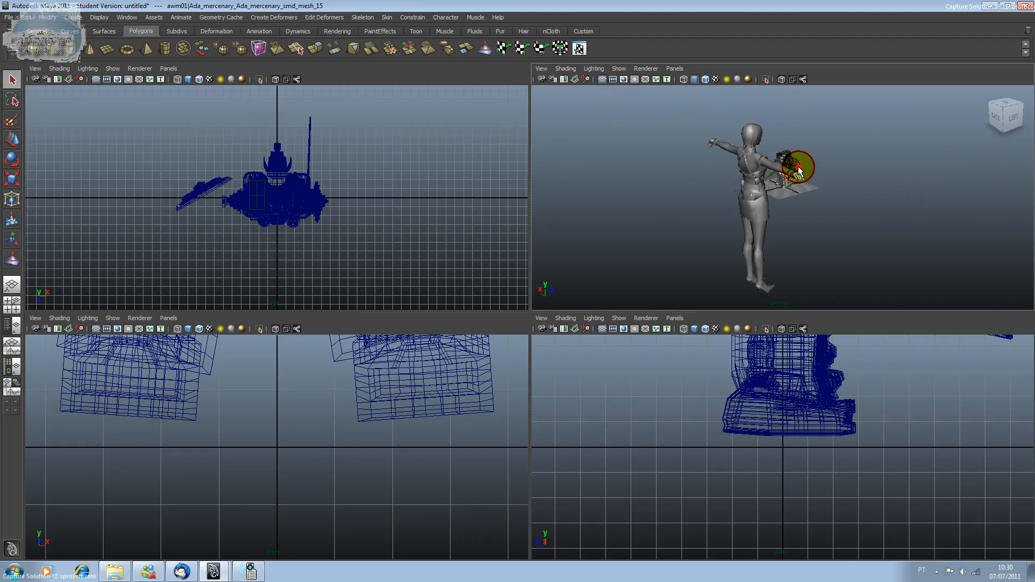
left_click(436, 260)
scroll(436, 260, "down", 6)
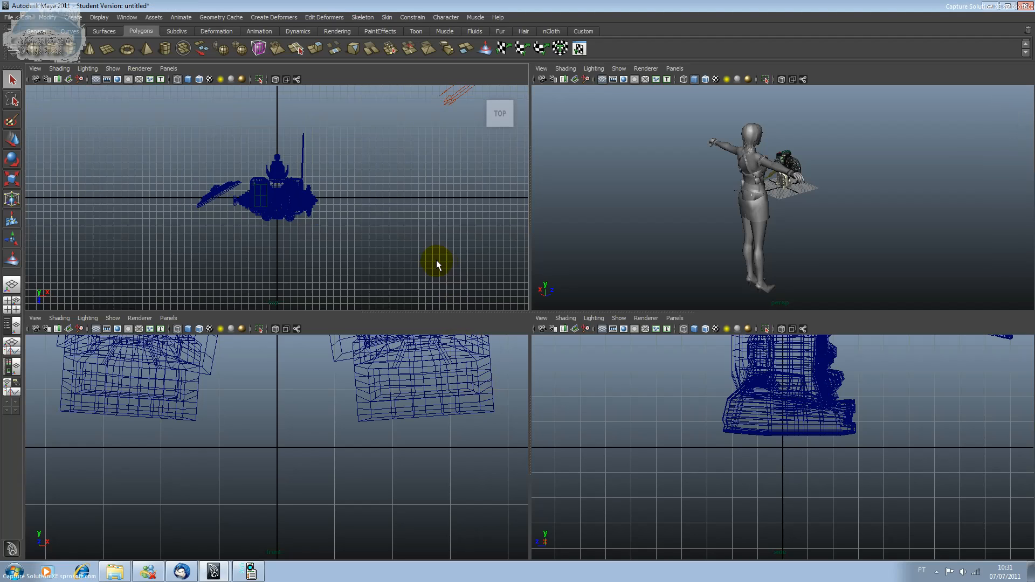
scroll(436, 260, "down", 3)
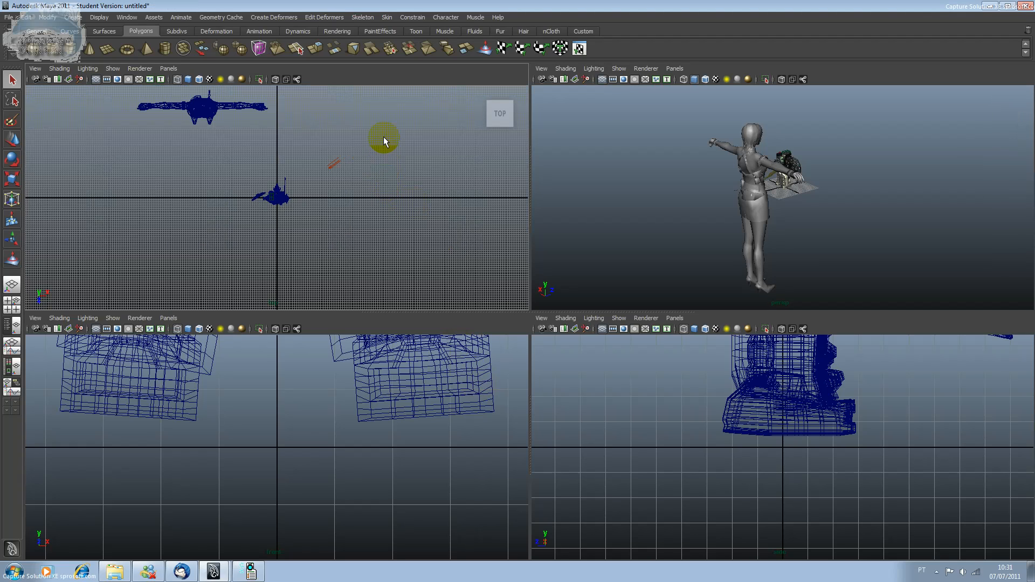
left_click_drag(383, 137, 226, 254)
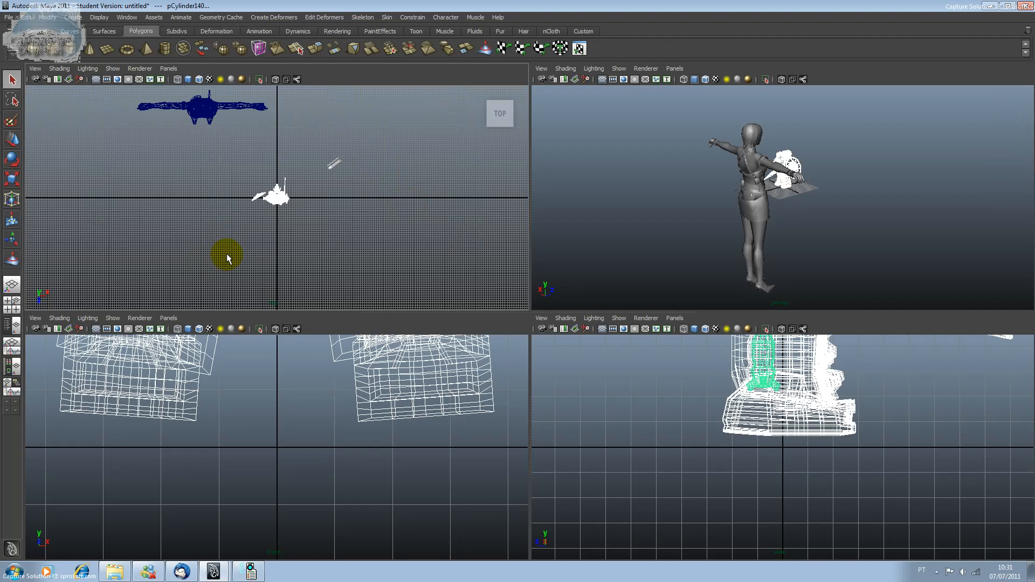
key("Delete")
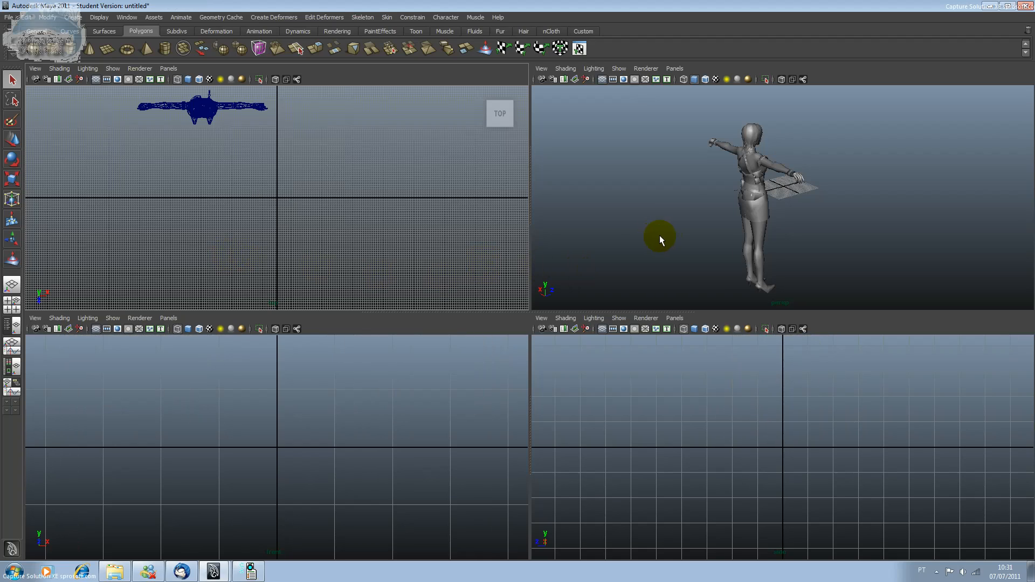
Examine the female figure in the perspective view from the front, the side and above the head
left_click_drag(682, 197, 550, 185, "alt")
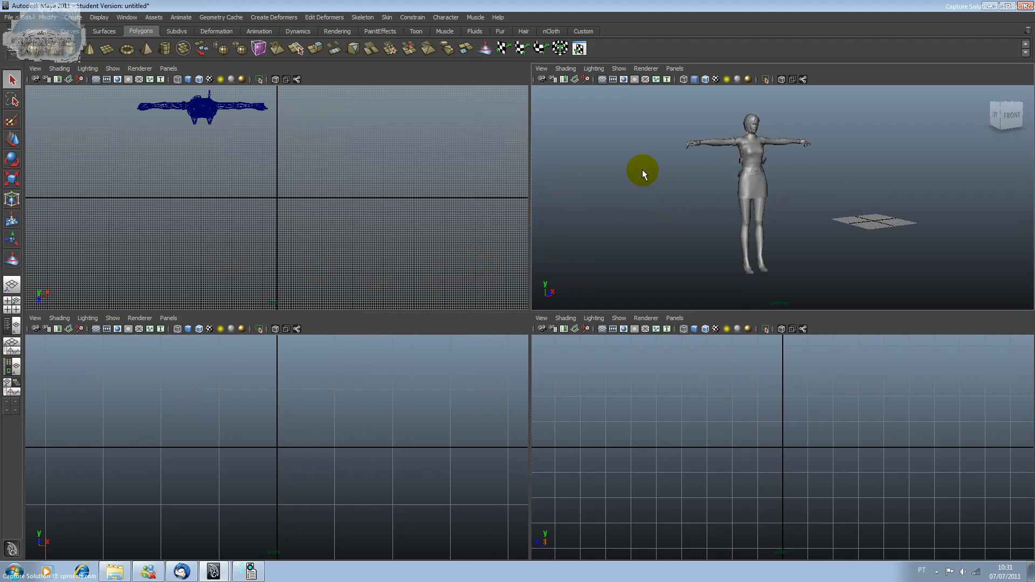
scroll(728, 162, "up", 3)
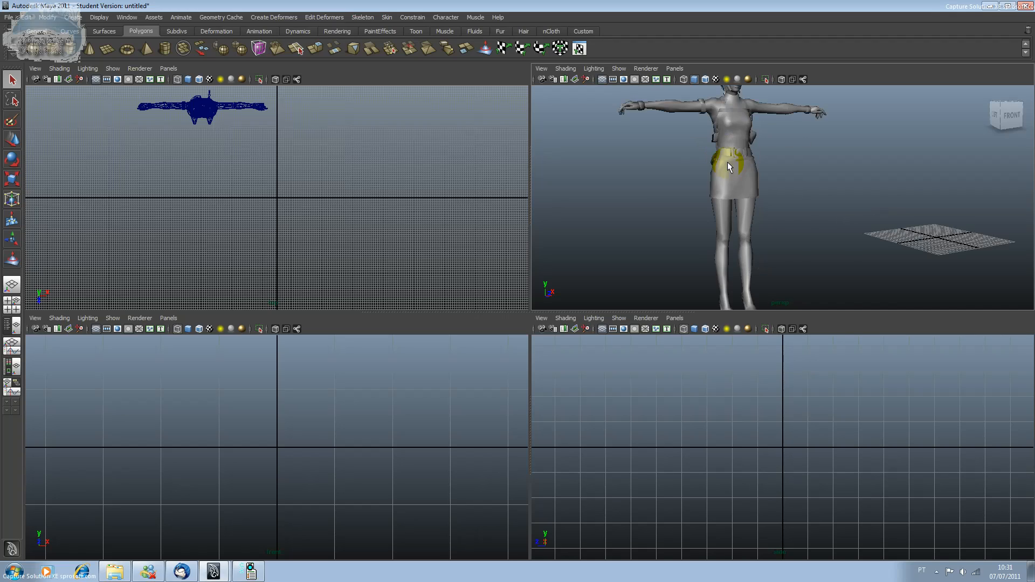
left_click_drag(727, 161, 860, 129, "alt")
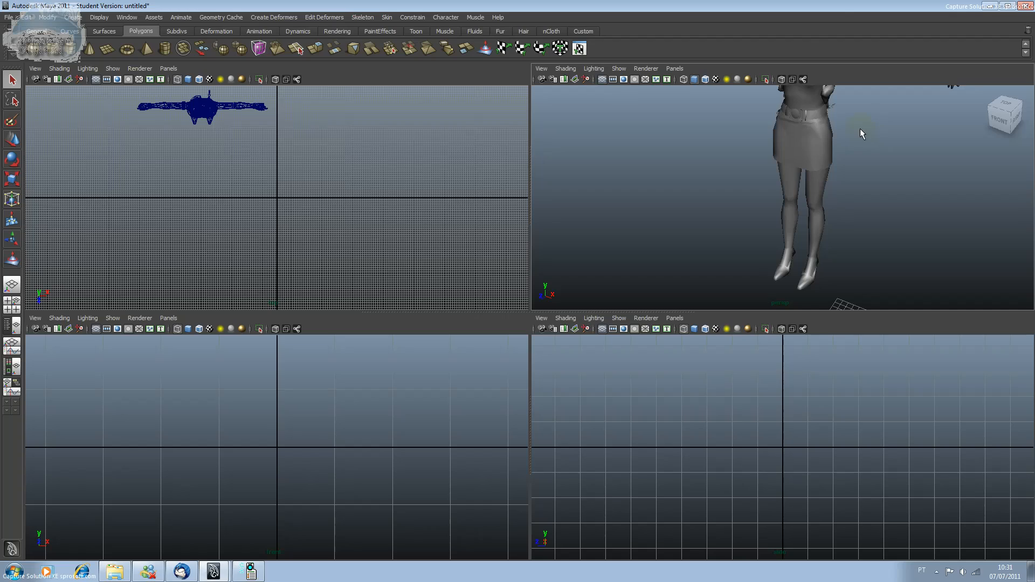
scroll(860, 128, "down", 4)
middle_click_drag(795, 117, 779, 147, "alt")
scroll(701, 182, "up", 5)
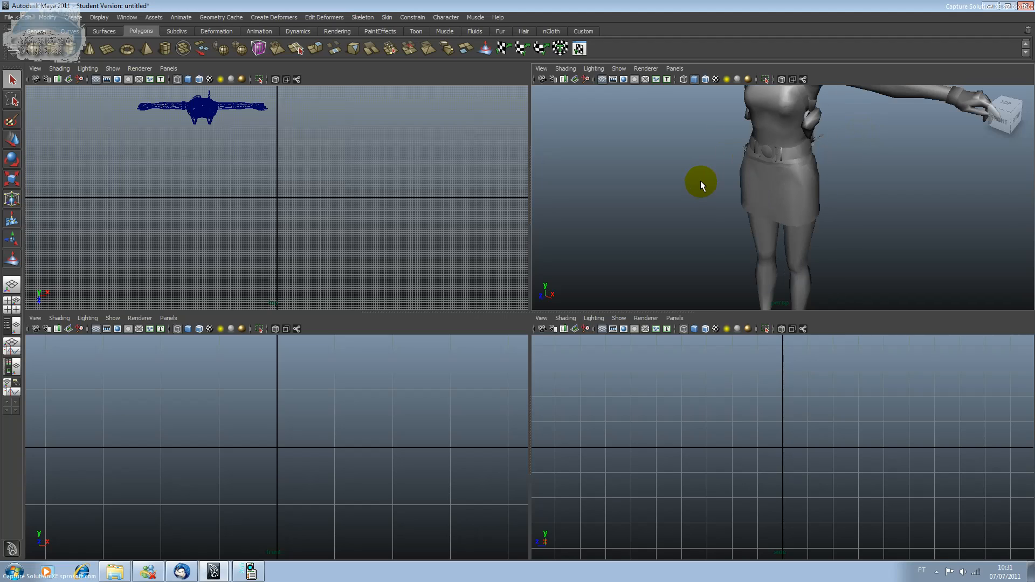
left_click_drag(696, 160, 835, 200, "alt")
left_click_drag(770, 203, 859, 168, "alt")
scroll(781, 171, "up", 2)
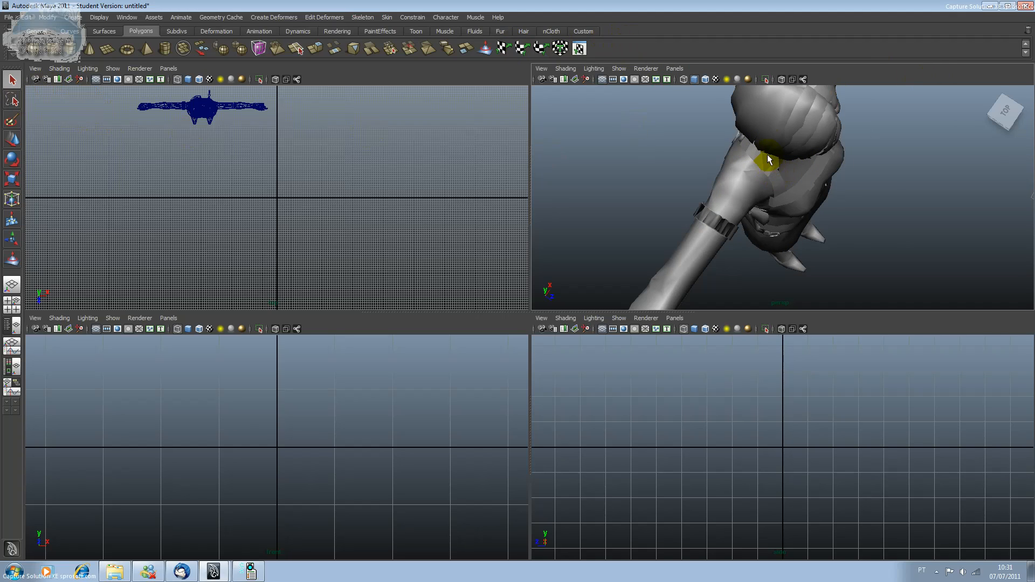
Clear the selection and frame the whole female figure in the front, side and top views
left_click(767, 115)
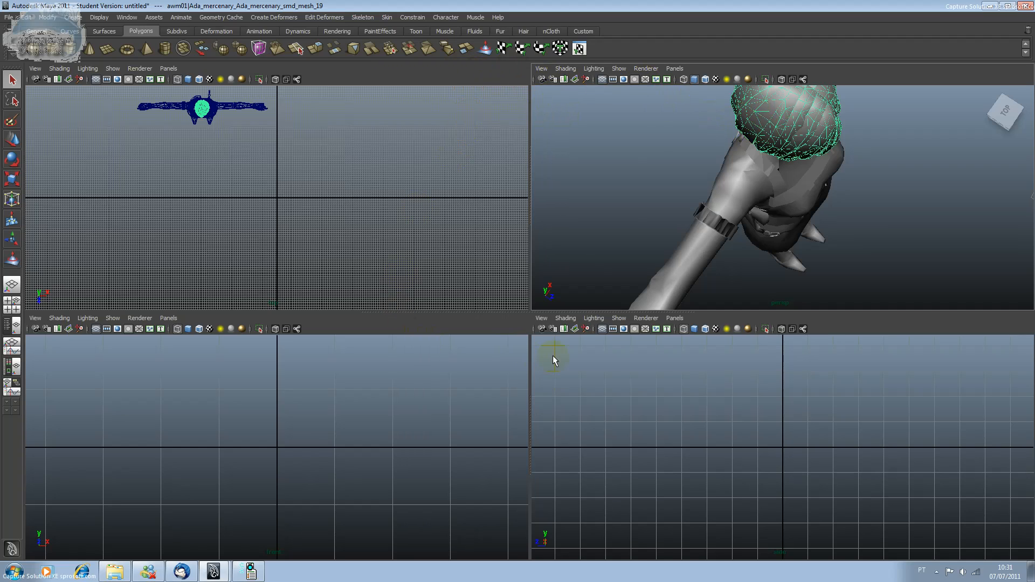
left_click(489, 383)
key("a")
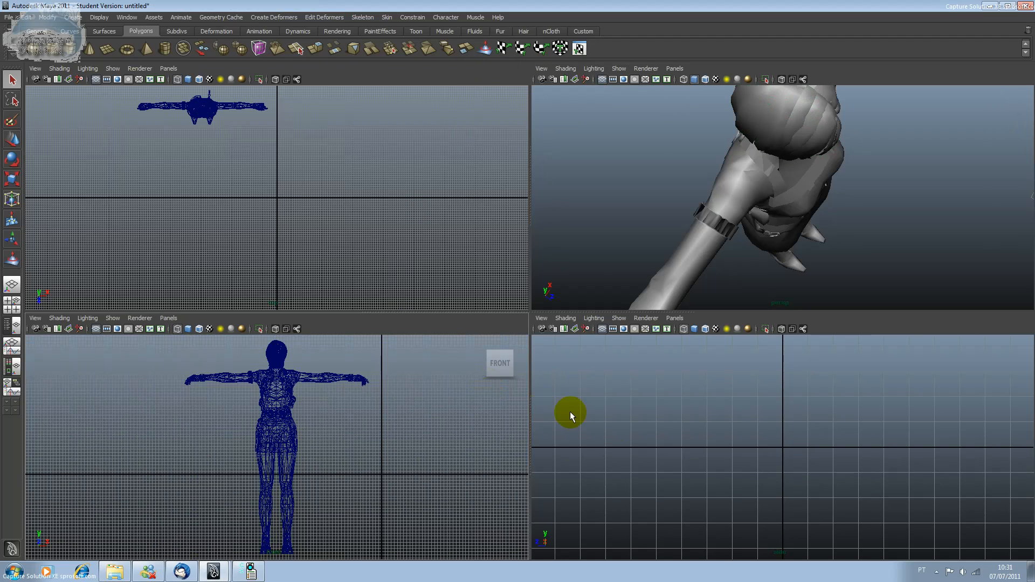
left_click(611, 429)
key("a")
left_click(402, 230)
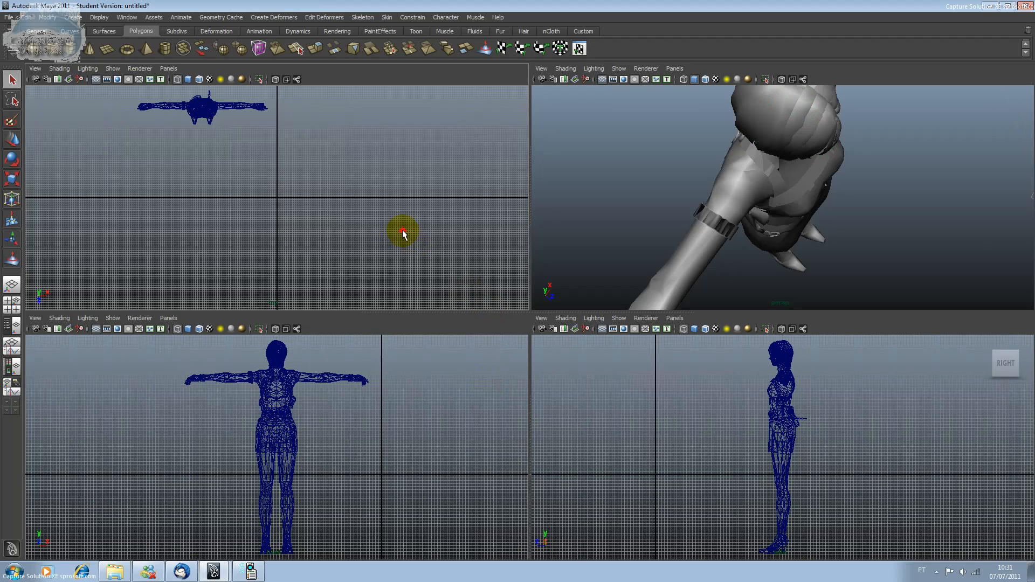
key("a")
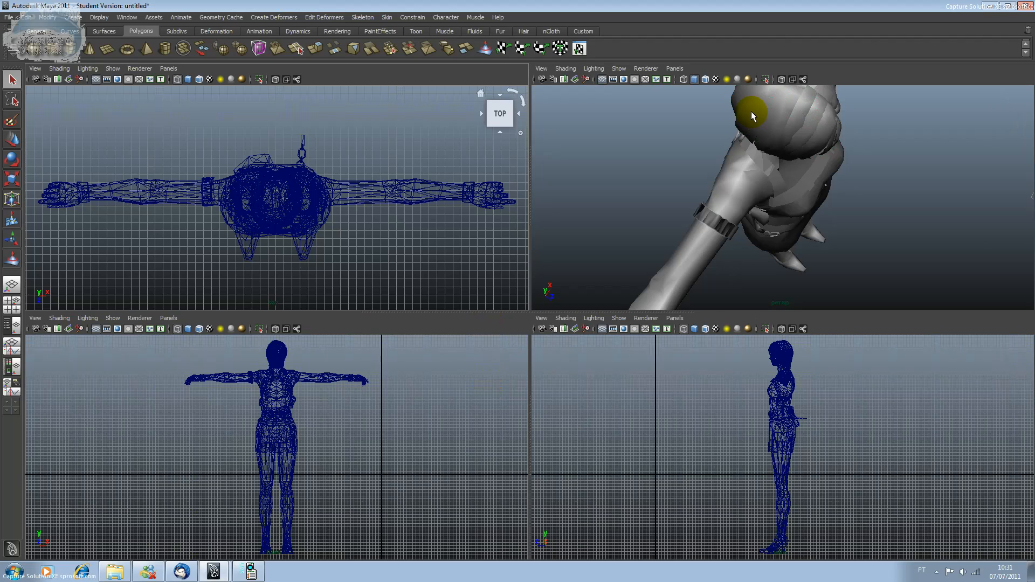
Select the figure's hair mesh and set the Sculpt Geometry Tool to the Relax operation in its tool settings
left_click(752, 114)
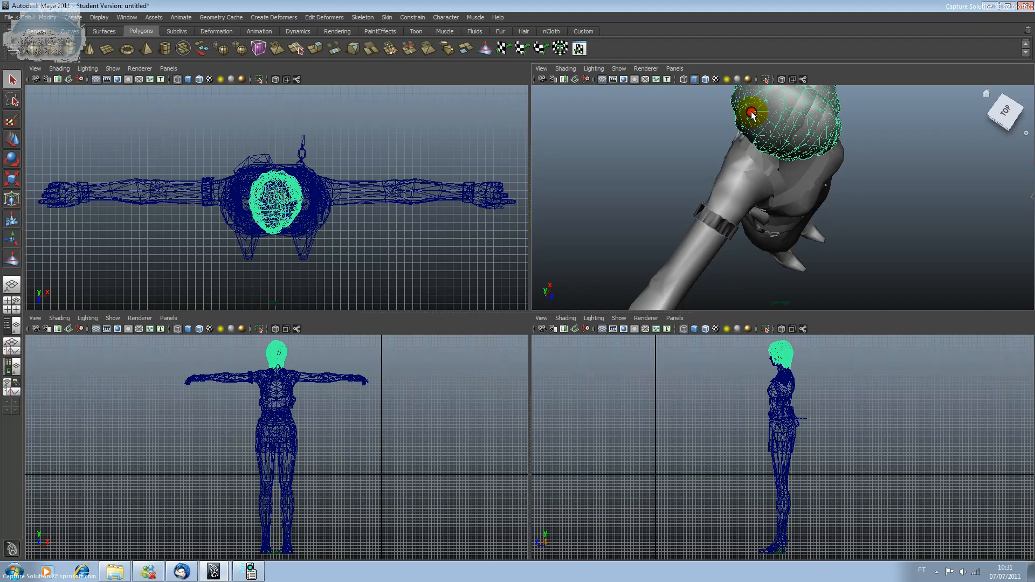
left_click(487, 51)
double_click(491, 49)
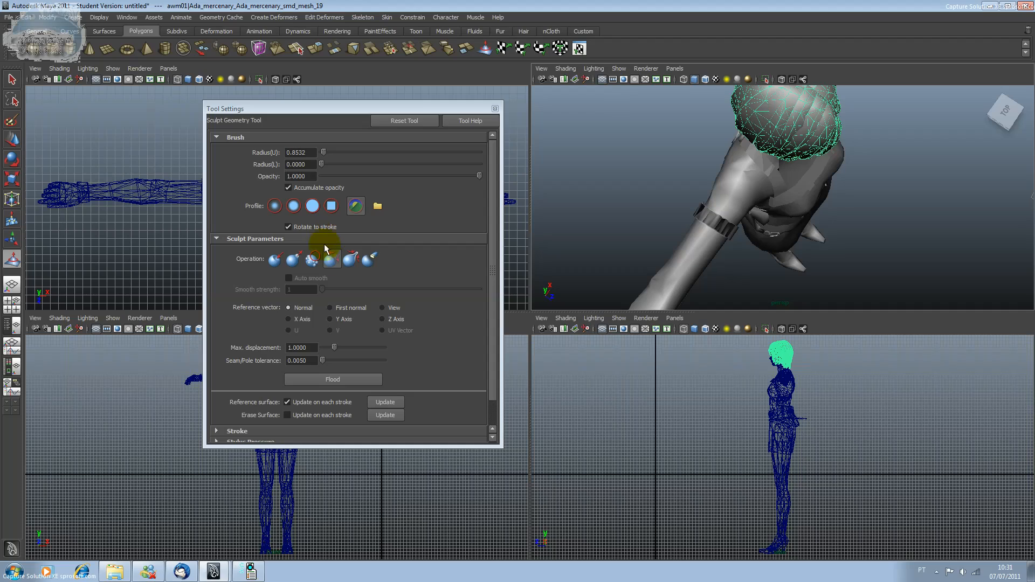
left_click(318, 260)
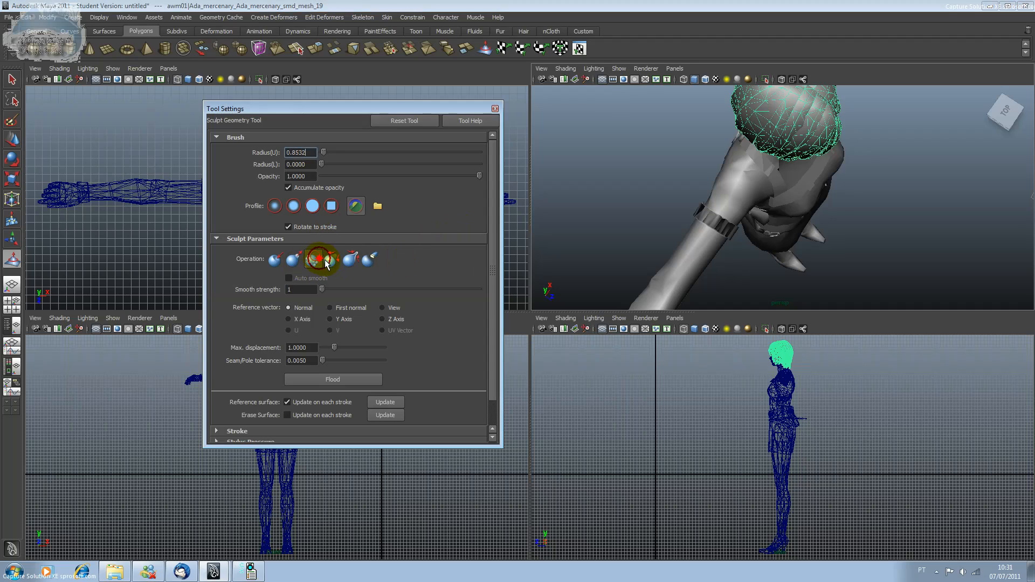
left_click(331, 260)
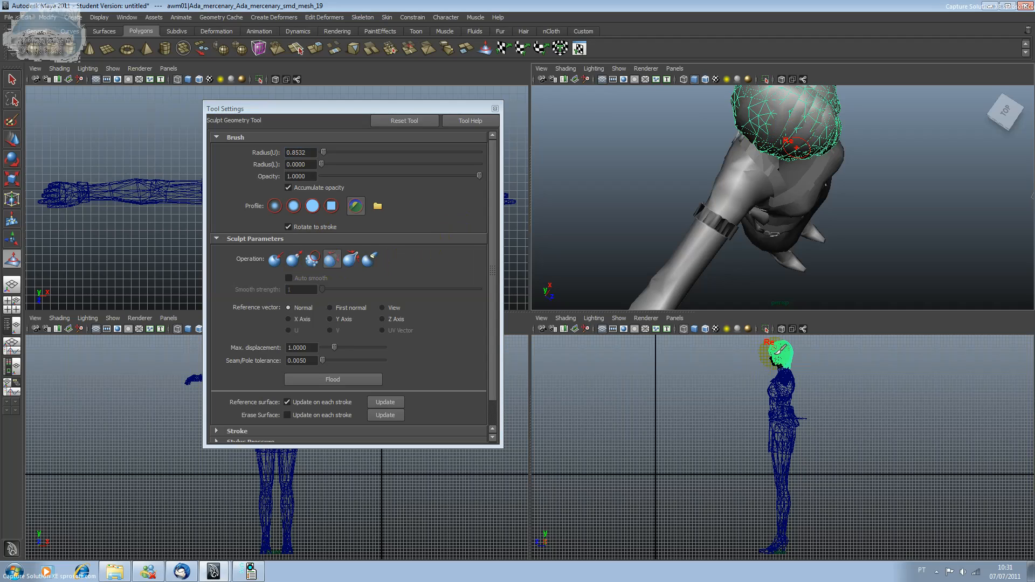
left_click_drag(781, 356, 784, 350, "alt")
scroll(785, 351, "up", 2)
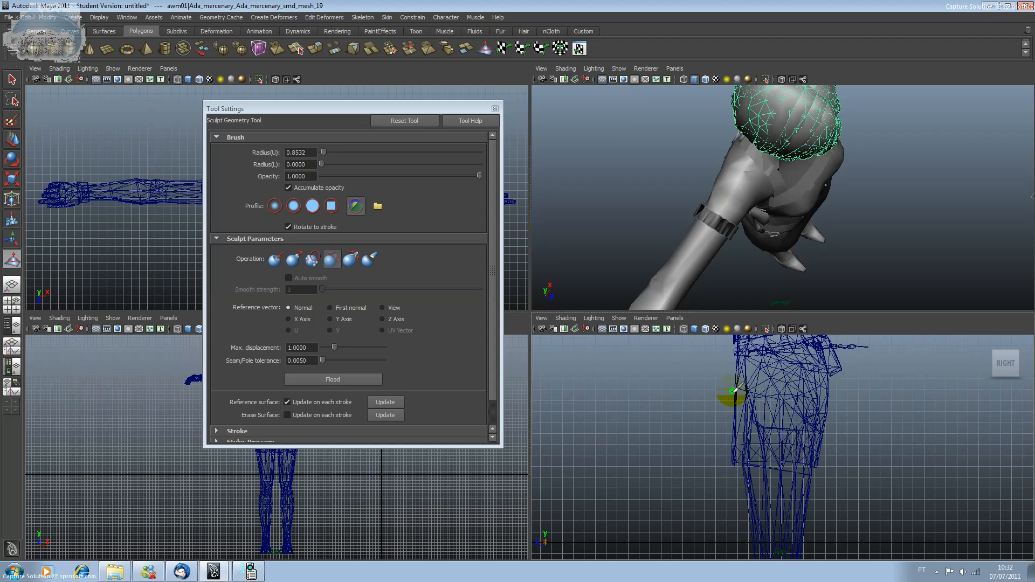
left_click(734, 392)
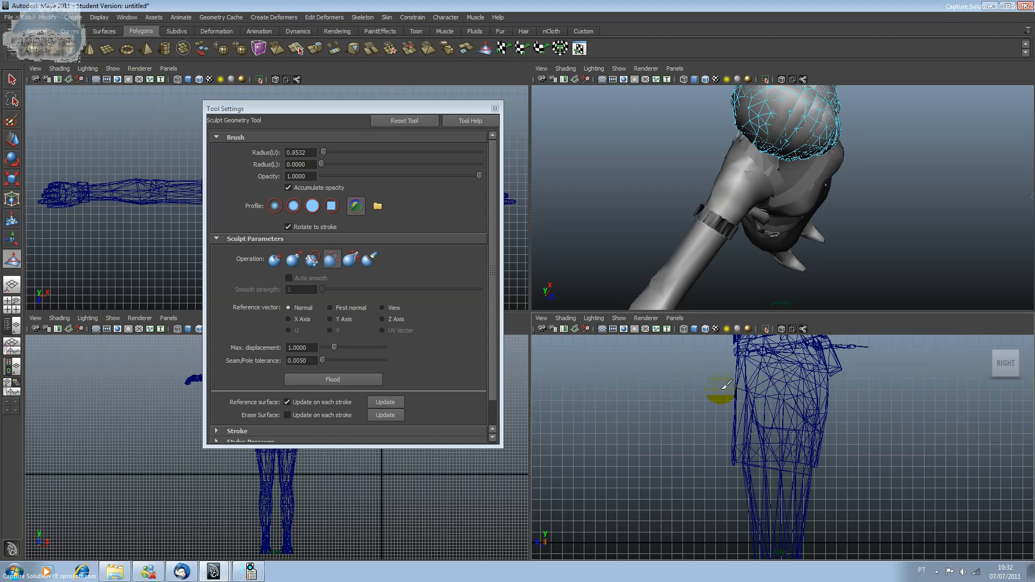
scroll(725, 386, "down", 3)
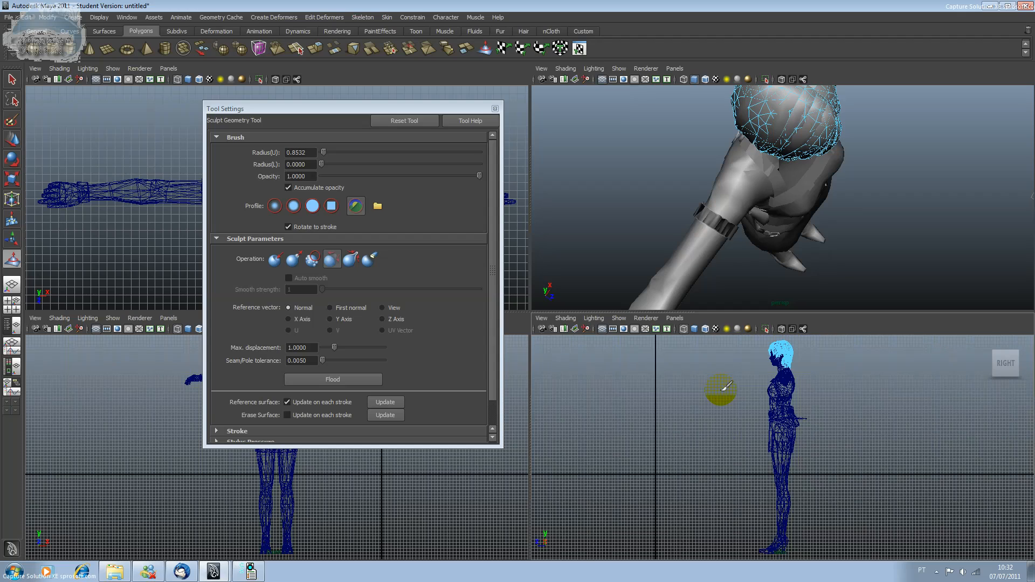
scroll(725, 386, "up", 2)
scroll(768, 367, "down", 1)
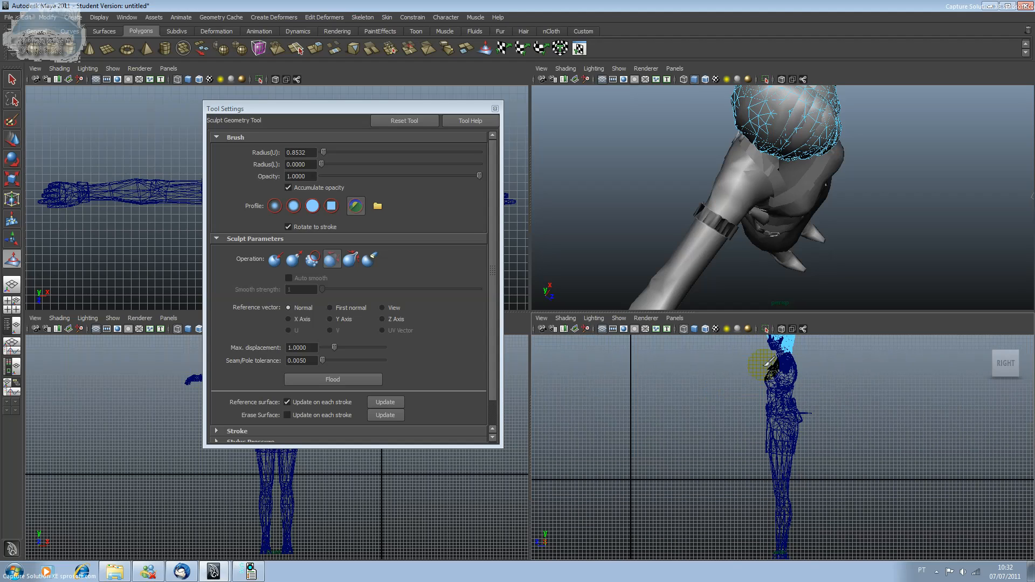
scroll(763, 364, "up", 5)
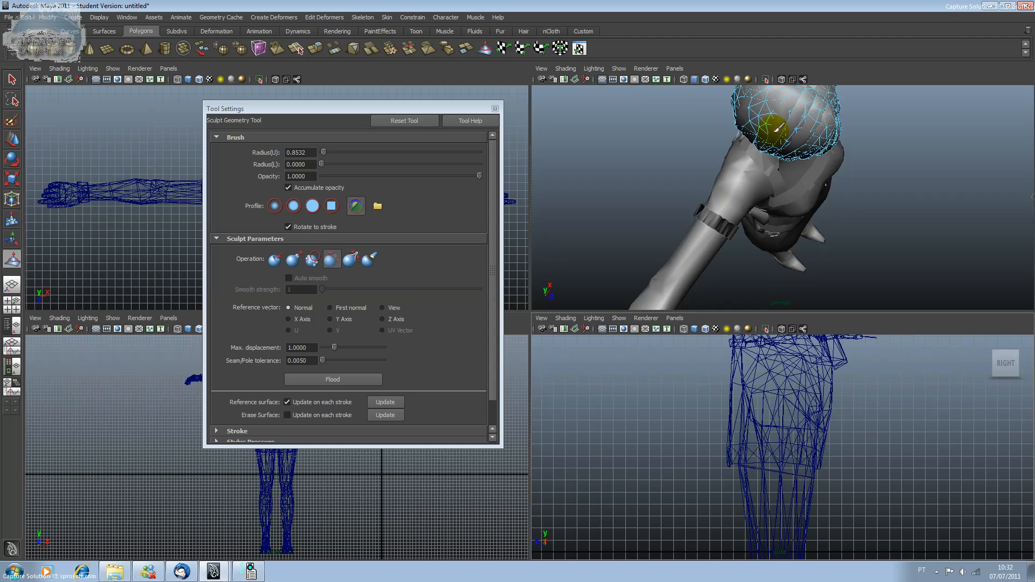
Try a Relax stroke on the hair mesh at the crown, working from above the head
scroll(806, 123, "up", 5)
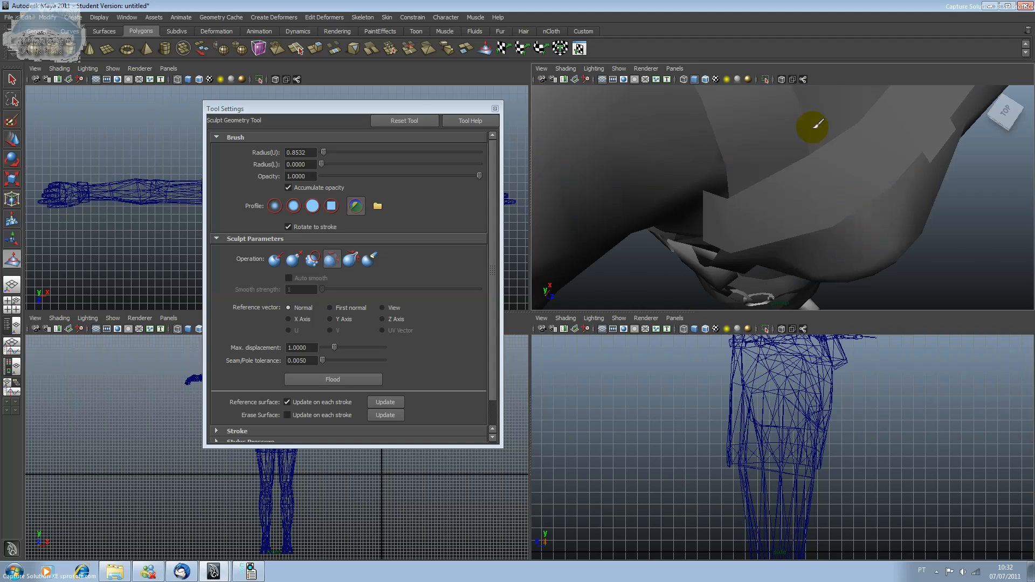
scroll(812, 125, "down", 5)
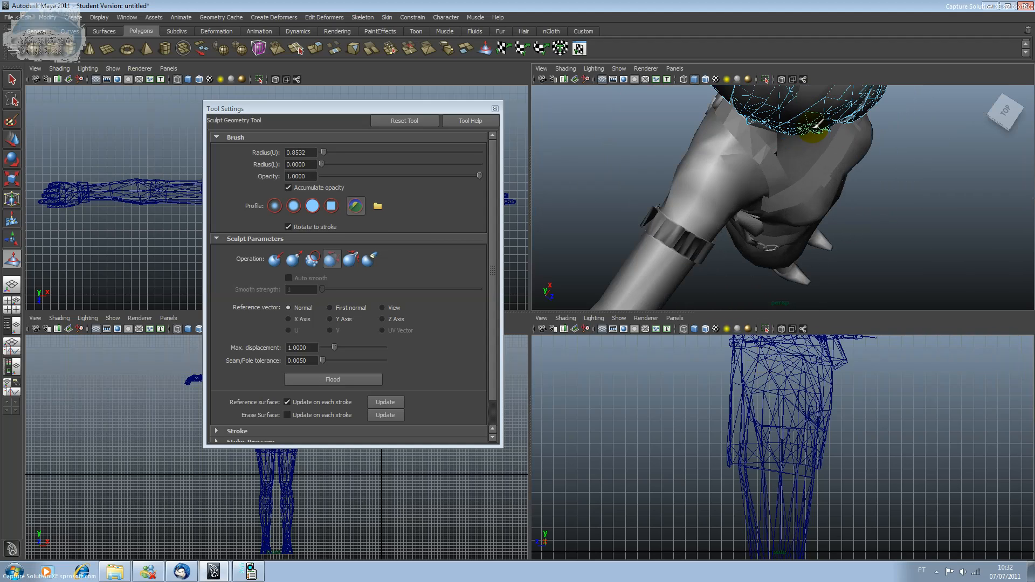
left_click_drag(813, 128, 787, 131, "alt")
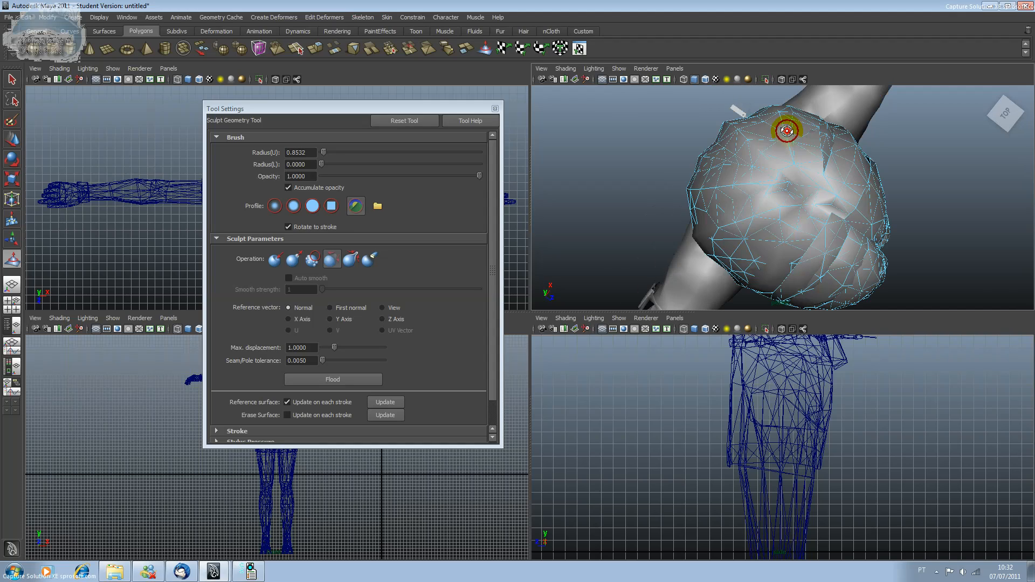
middle_click_drag(781, 128, 793, 118, "alt")
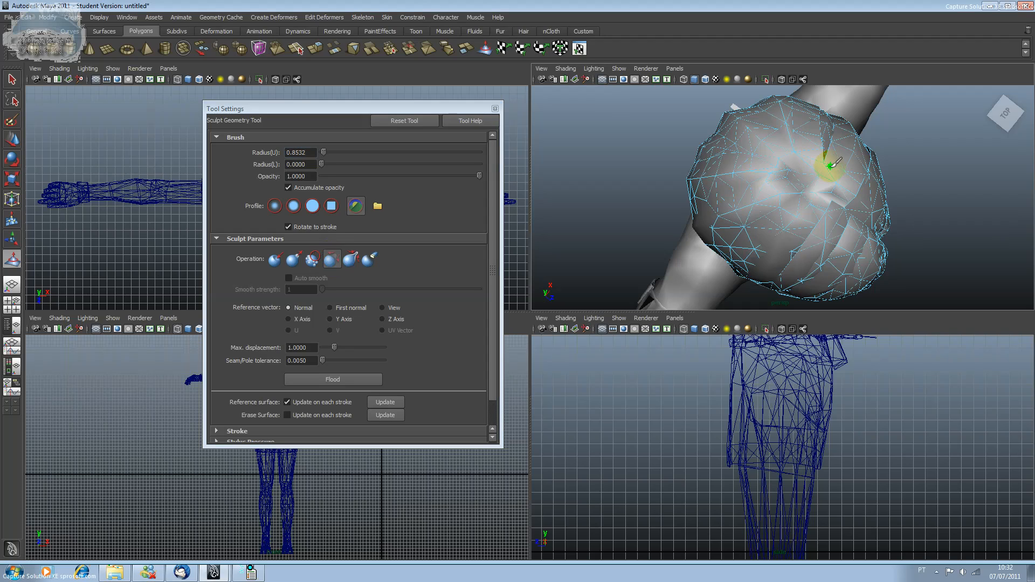
mouse_move(830, 166)
left_mouse_down()
mouse_move(810, 158)
mouse_move(853, 148)
left_mouse_up()
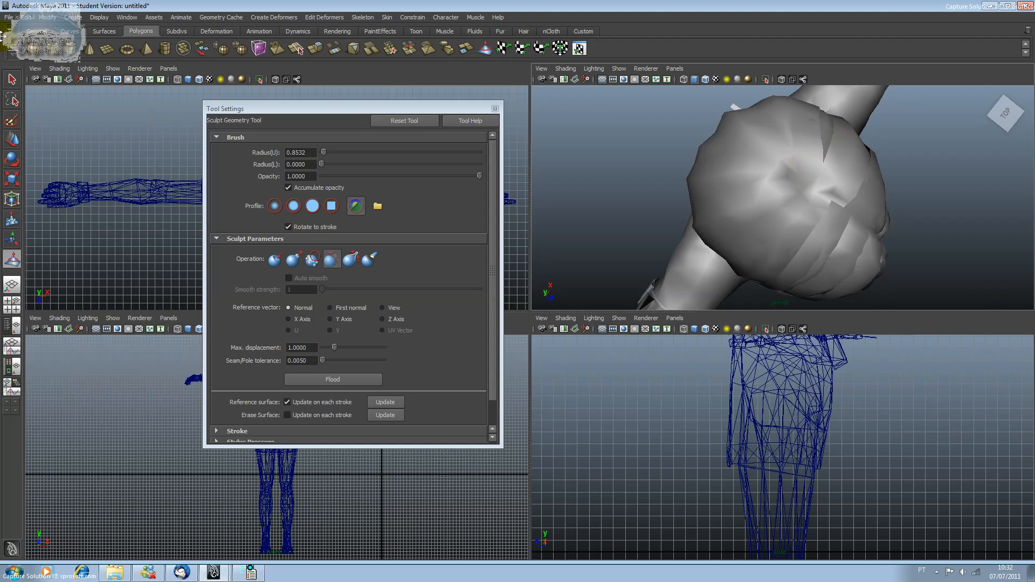
Reselect the hair mesh, reactivate the Sculpt Geometry Tool and set its brush radii to 1.5358 upper and 0.8532 lower
left_click(13, 86)
left_click(812, 145)
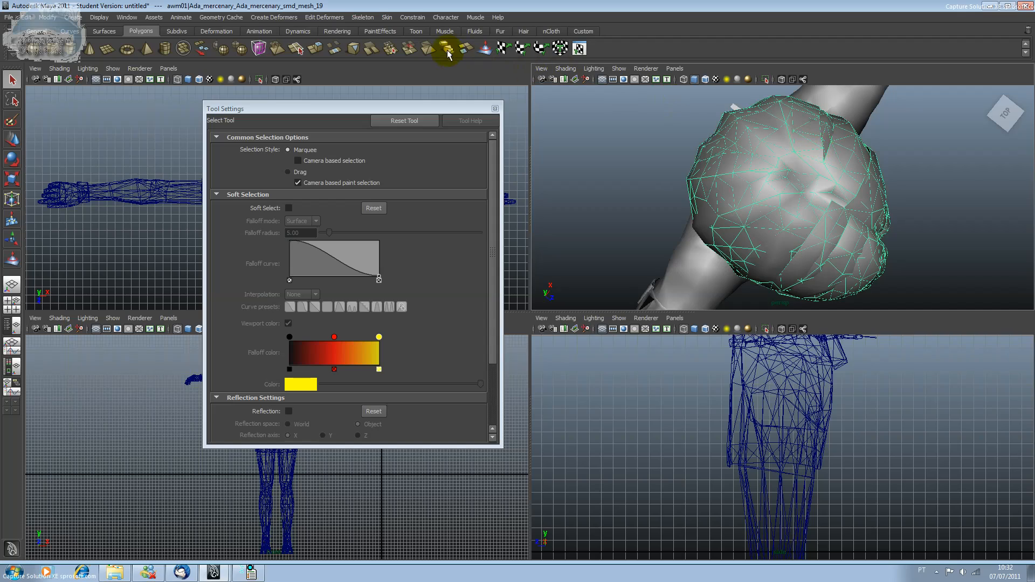
left_click(491, 52)
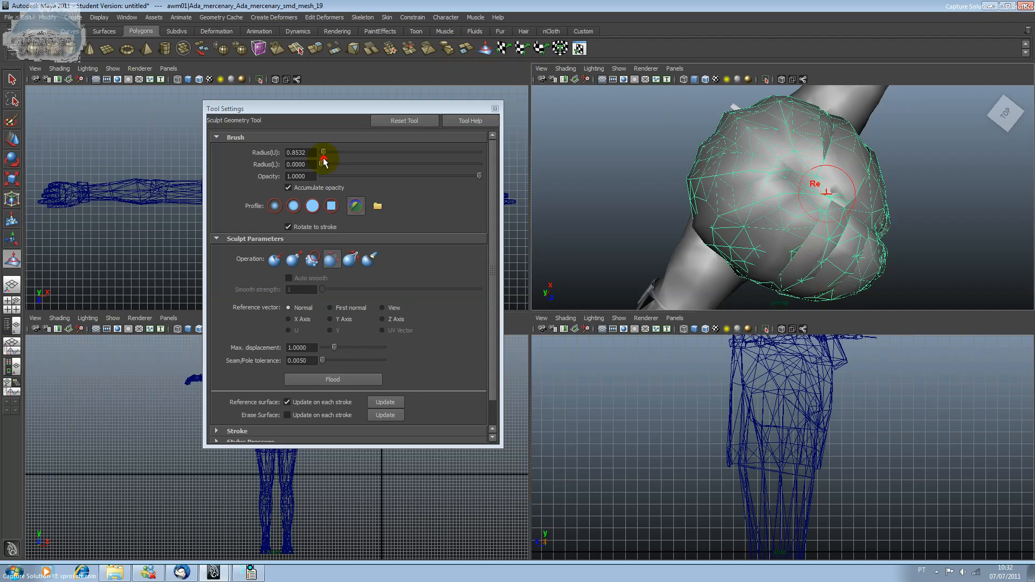
left_click_drag(324, 160, 324, 164)
Relax the hair mesh with brush strokes over the crown and the bulging lock beside it
mouse_move(835, 199)
left_mouse_down()
mouse_move(863, 232)
mouse_move(841, 261)
mouse_move(865, 248)
mouse_move(833, 227)
mouse_move(807, 181)
mouse_move(869, 249)
left_mouse_up()
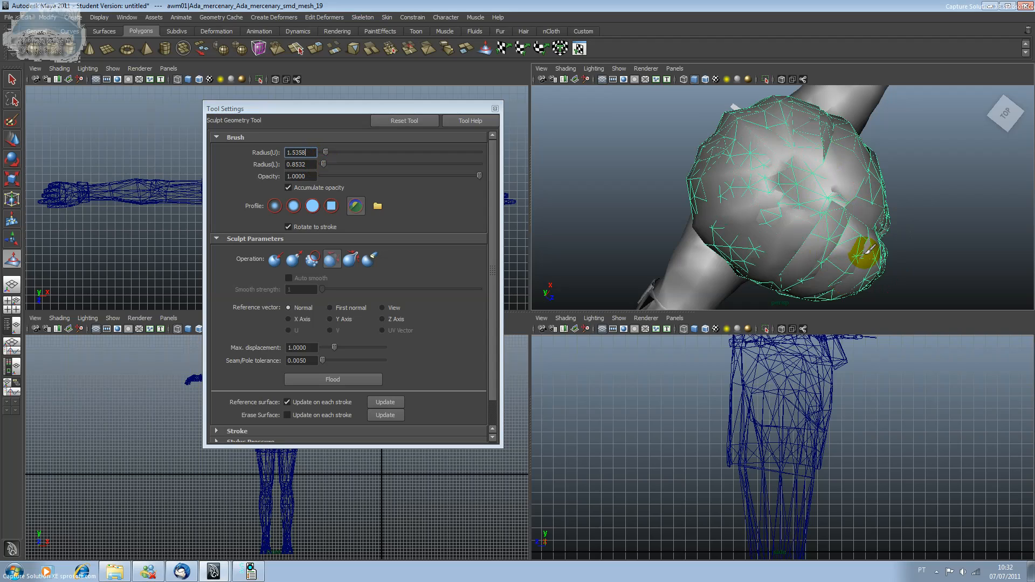
left_click(865, 253)
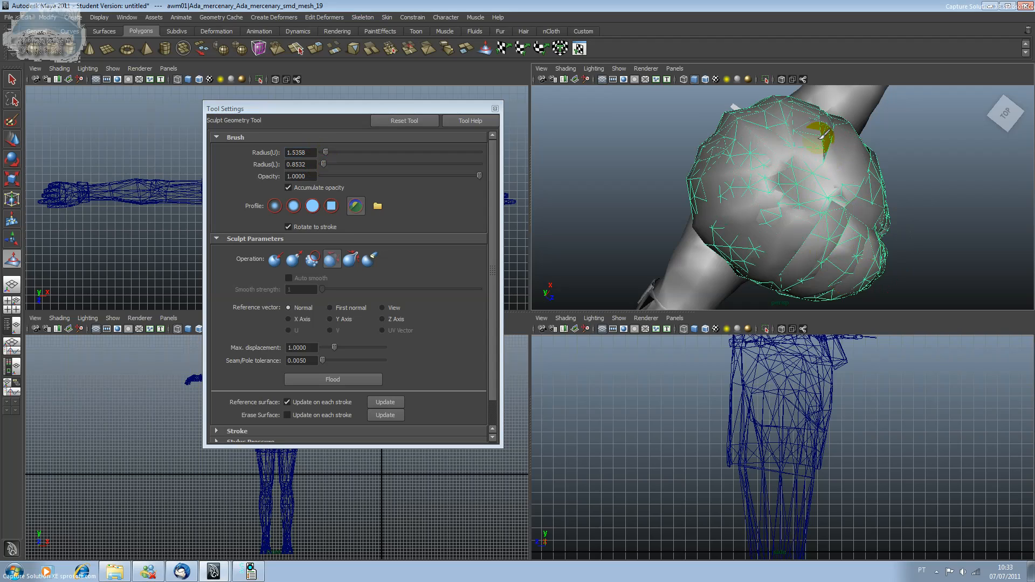
left_click_drag(820, 138, 790, 153)
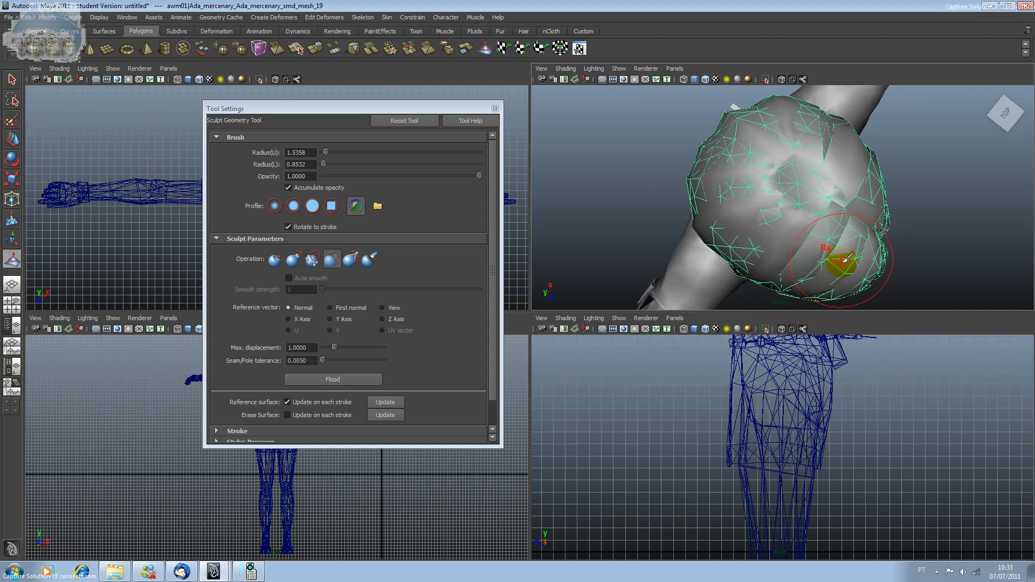
Switch the sculpting operation to Pinch, try it on the top of the hair mesh and undo the strokes
left_click_drag(324, 106, 456, 118)
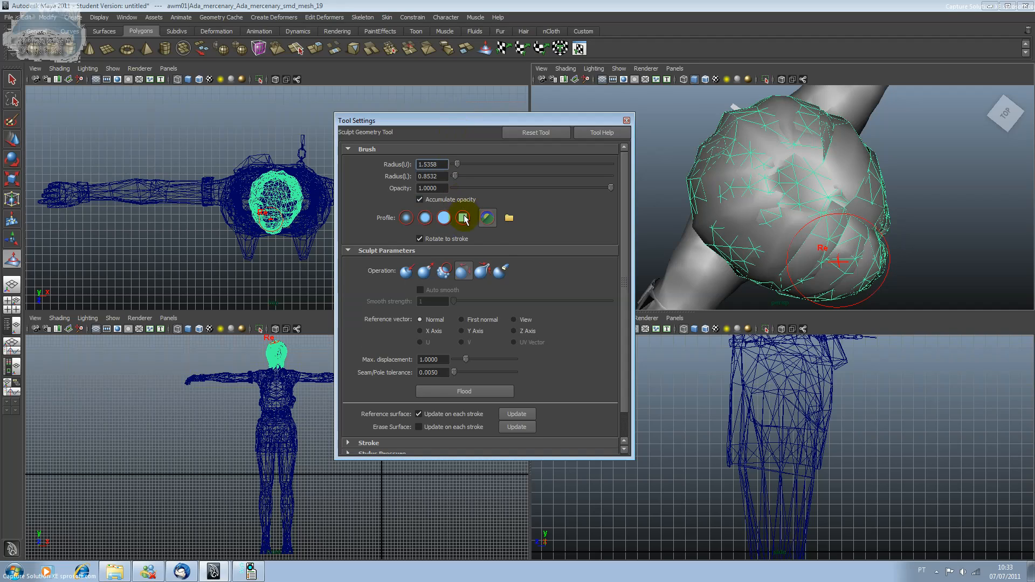
left_click(489, 270)
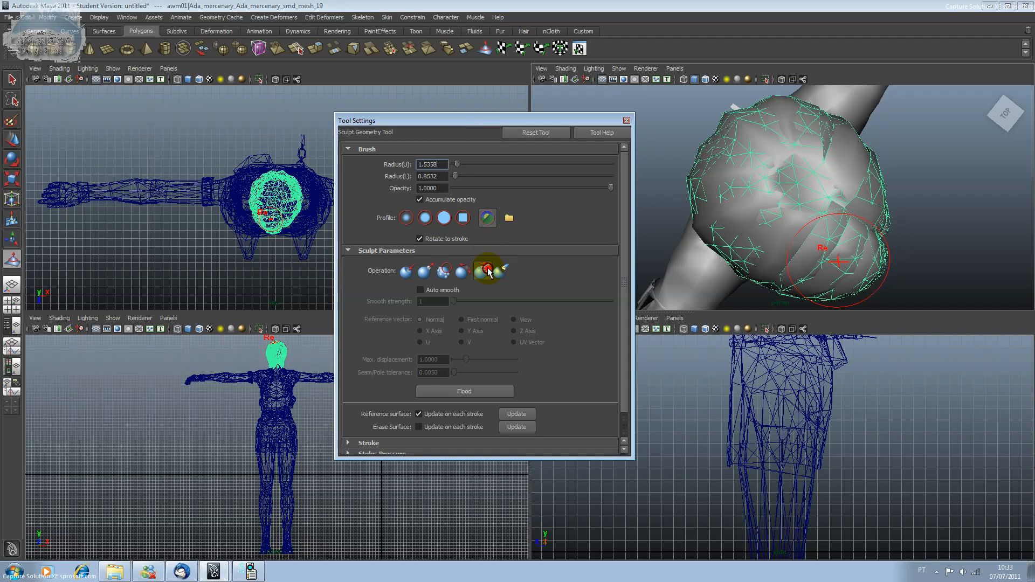
mouse_move(767, 205)
left_mouse_down()
mouse_move(770, 193)
mouse_move(790, 241)
mouse_move(695, 124)
left_mouse_up()
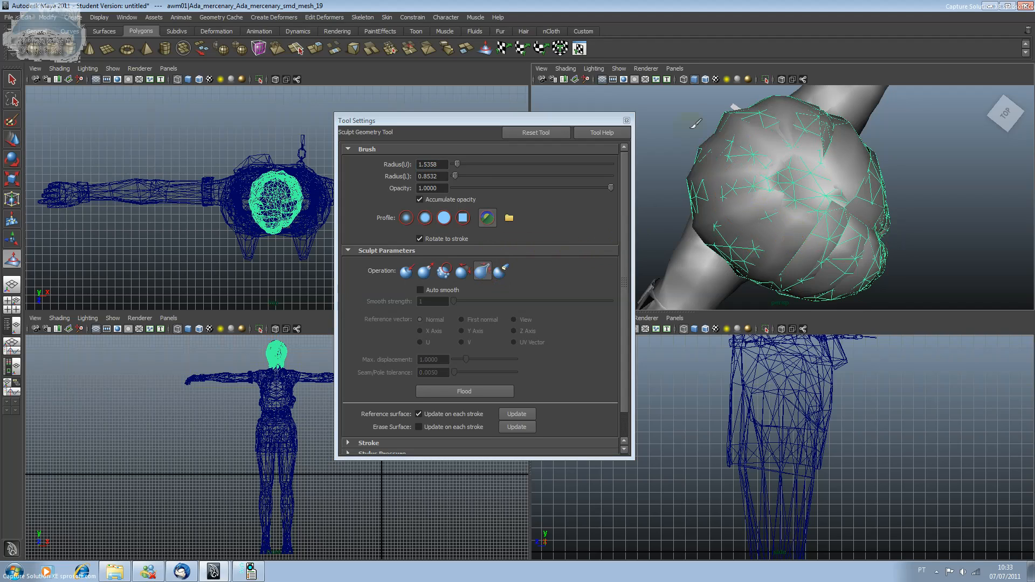
key("ctrl+z")
key("ctrl+z")
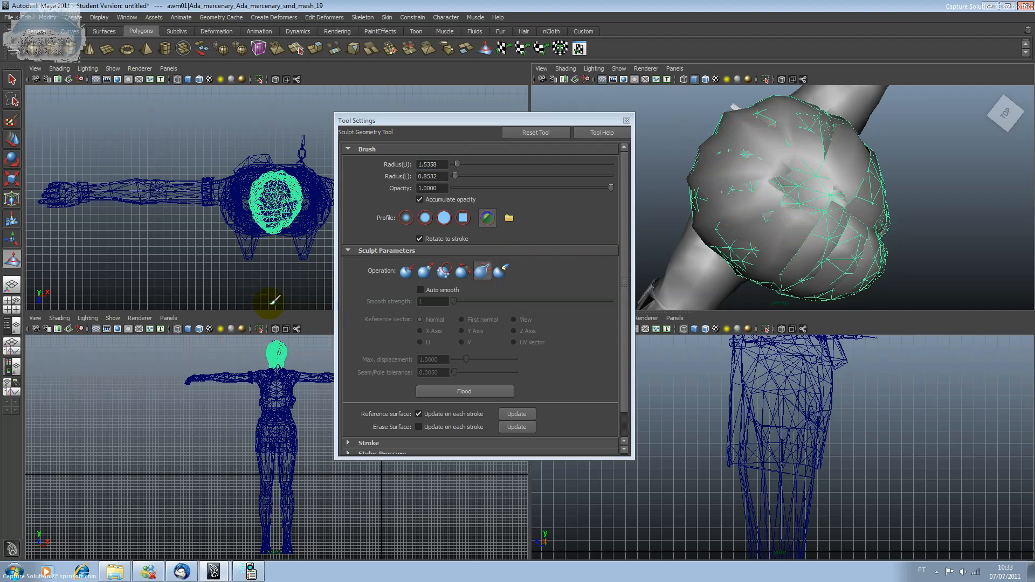
Frame the hair in the front view, pinch the hair mesh with several strokes across the crown, and undo the last stroke
scroll(269, 352, "up", 3)
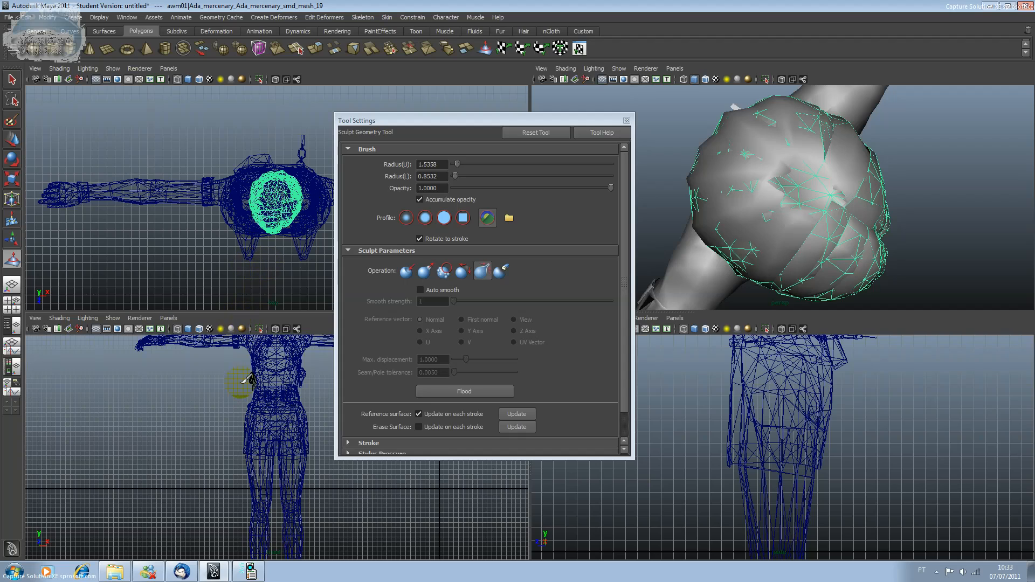
scroll(216, 409, "up", 2)
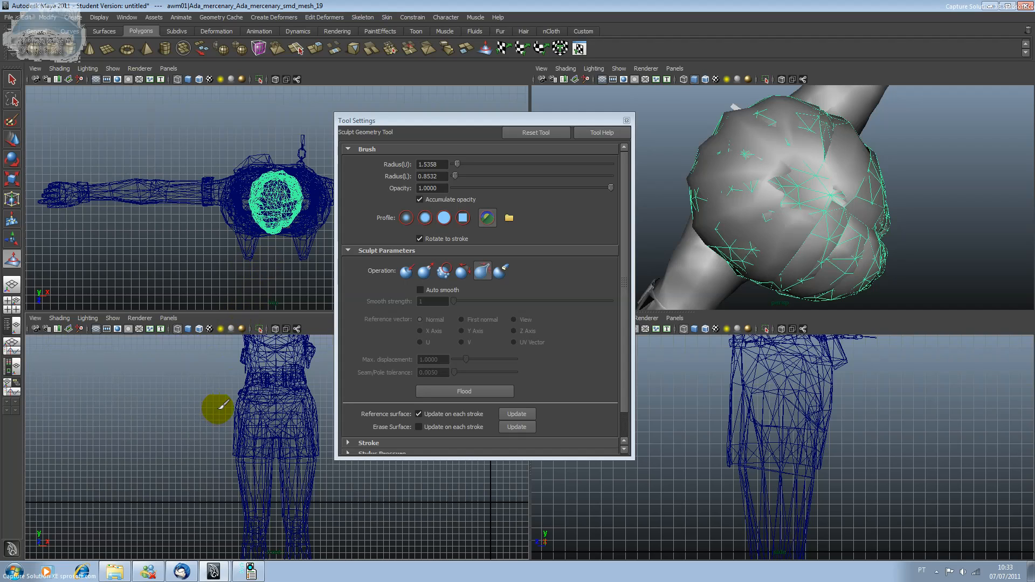
key("f")
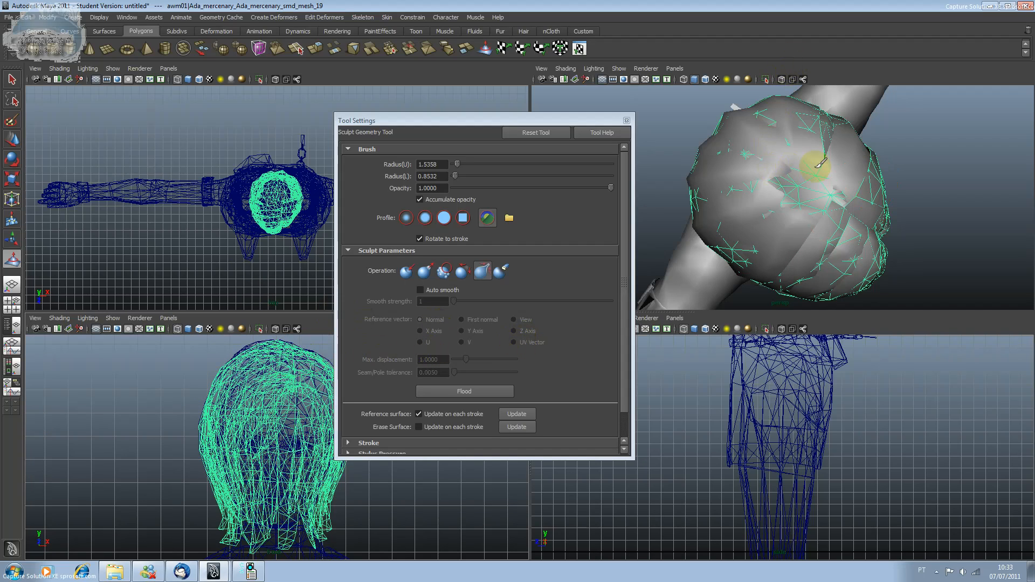
left_click_drag(820, 177, 944, 211)
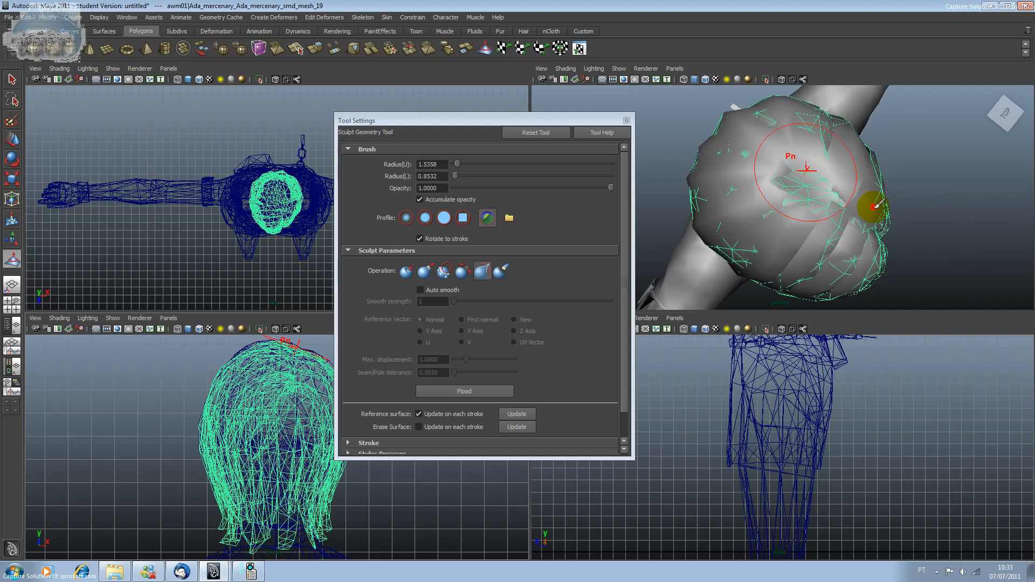
mouse_move(875, 207)
left_mouse_down()
mouse_move(746, 205)
mouse_move(756, 180)
mouse_move(767, 196)
mouse_move(763, 180)
mouse_move(789, 198)
mouse_move(733, 188)
mouse_move(735, 172)
mouse_move(704, 174)
left_mouse_up()
left_click_drag(790, 180, 716, 247)
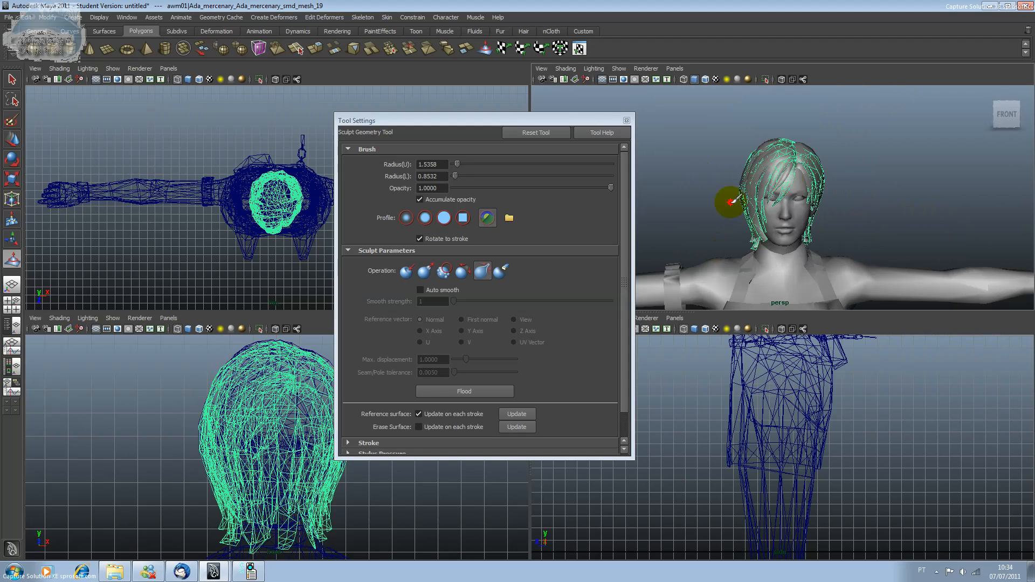
key("ctrl+z")
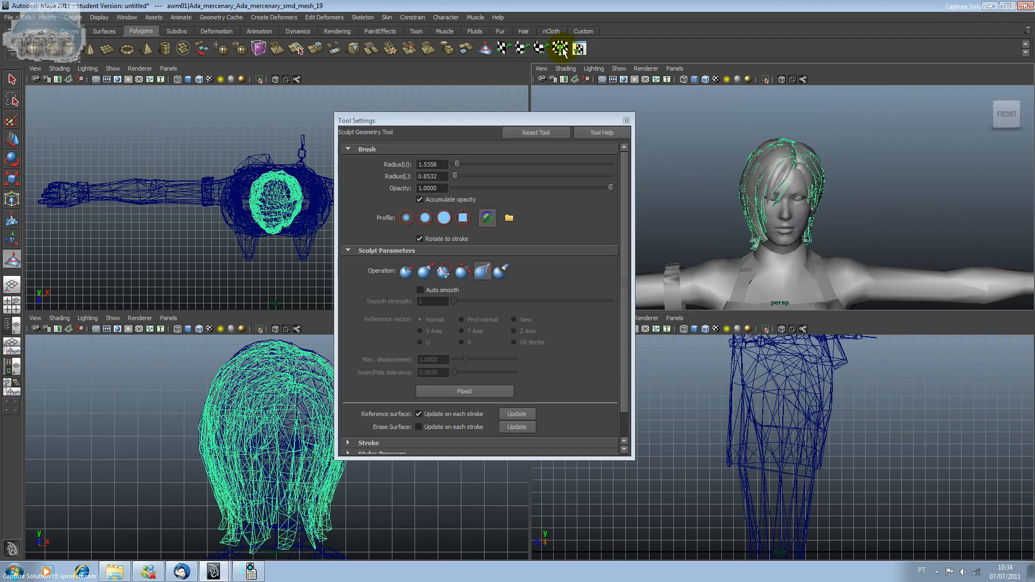
Switch the sculpting operation to Erase and brush over the hair above the forehead
left_click(499, 272)
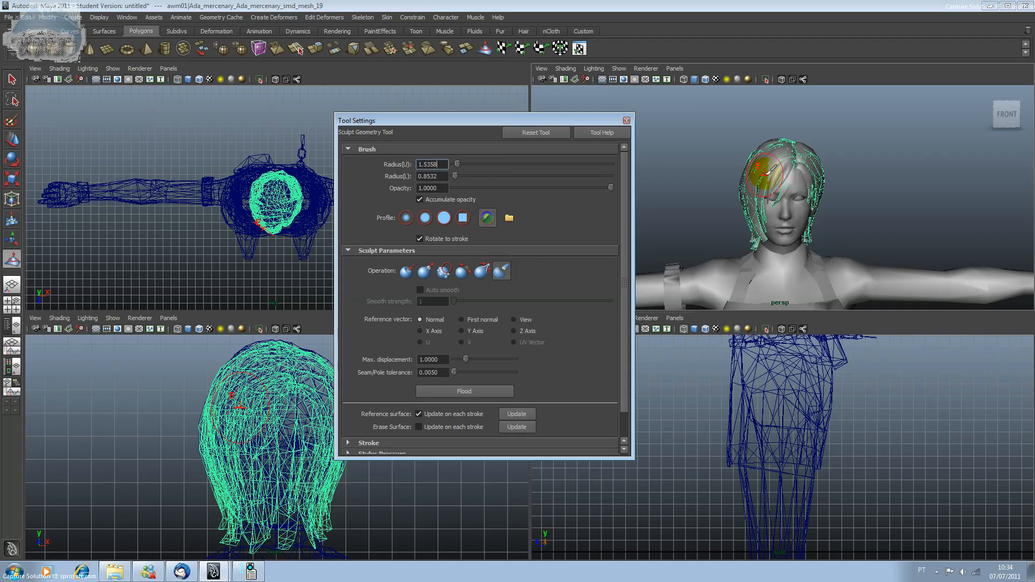
left_click_drag(780, 160, 787, 172)
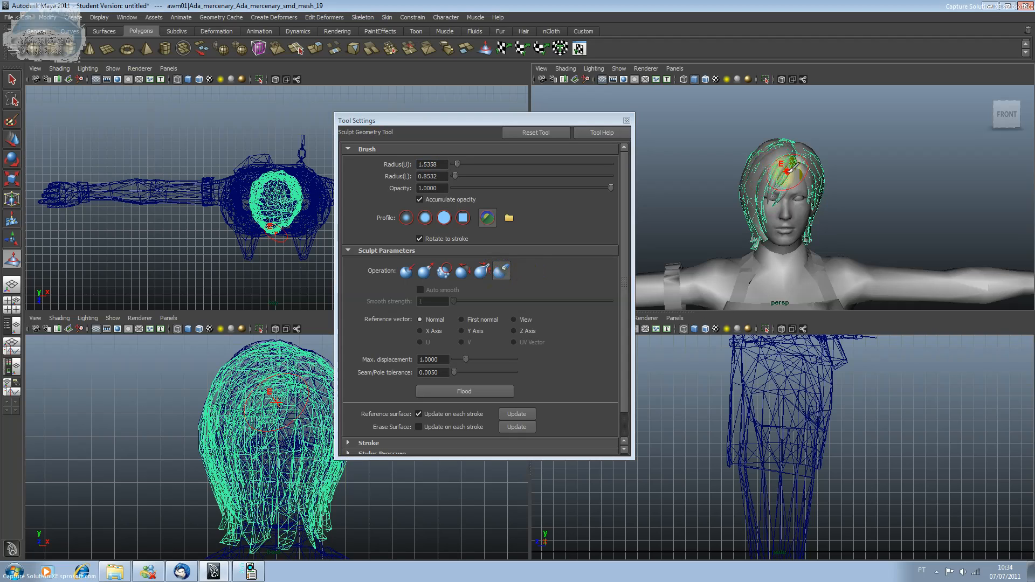
left_click(787, 171)
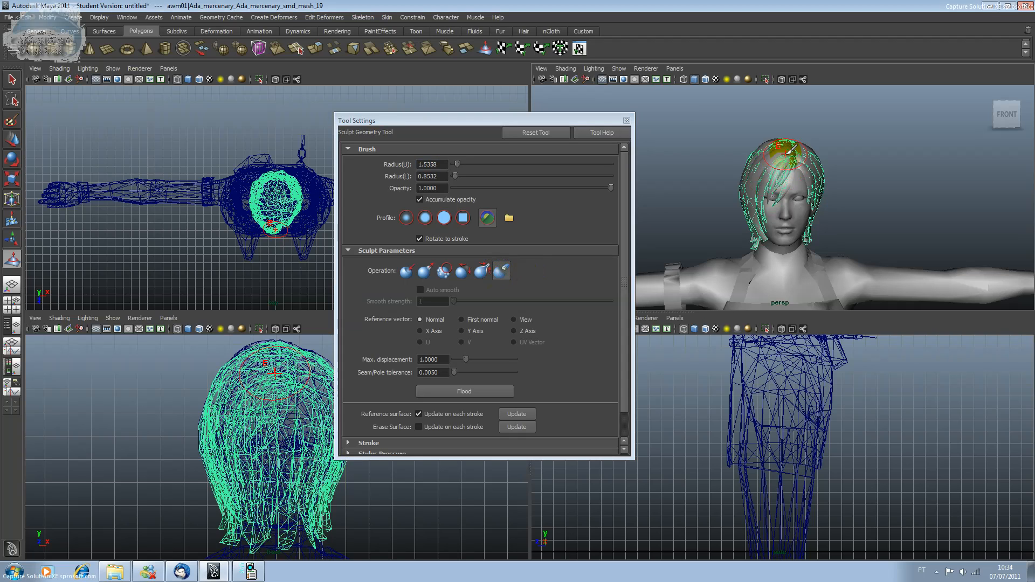